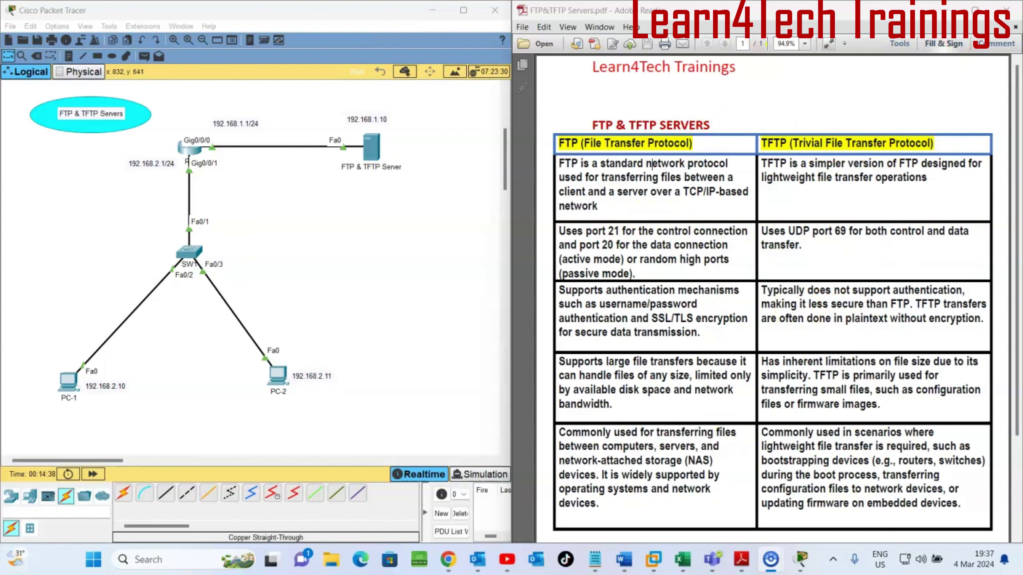
Enlarge the FTP&TFTP Servers PDF and read through its table comparing the FTP and TFTP protocols.
left_click(975, 9)
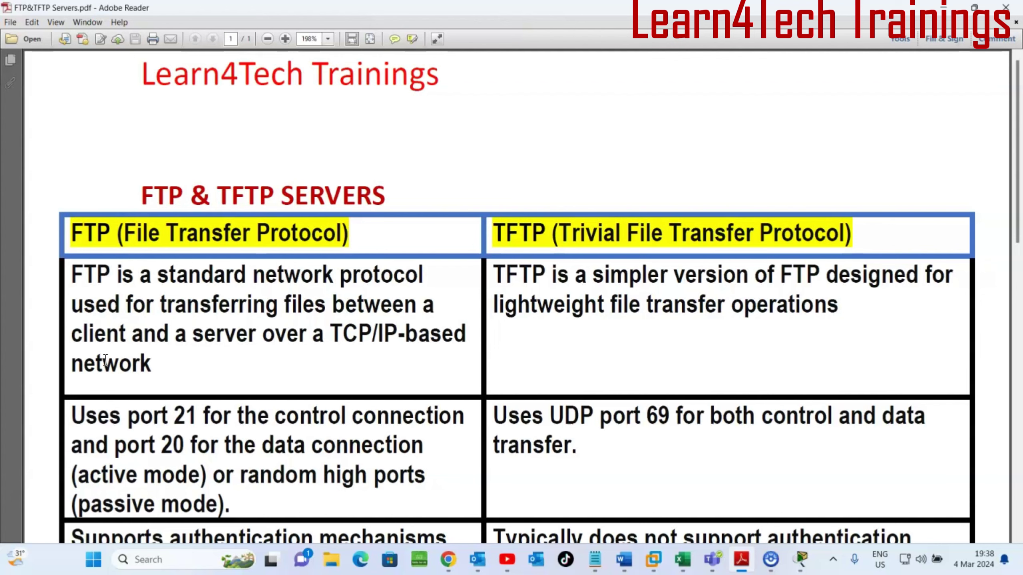
scroll(183, 318, "down", 2)
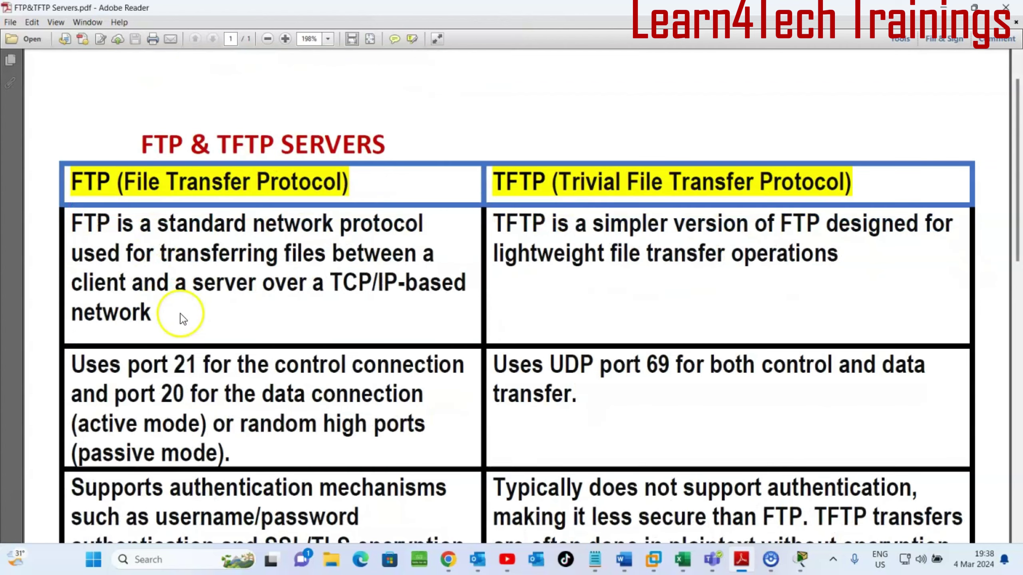
scroll(190, 320, "down", 3)
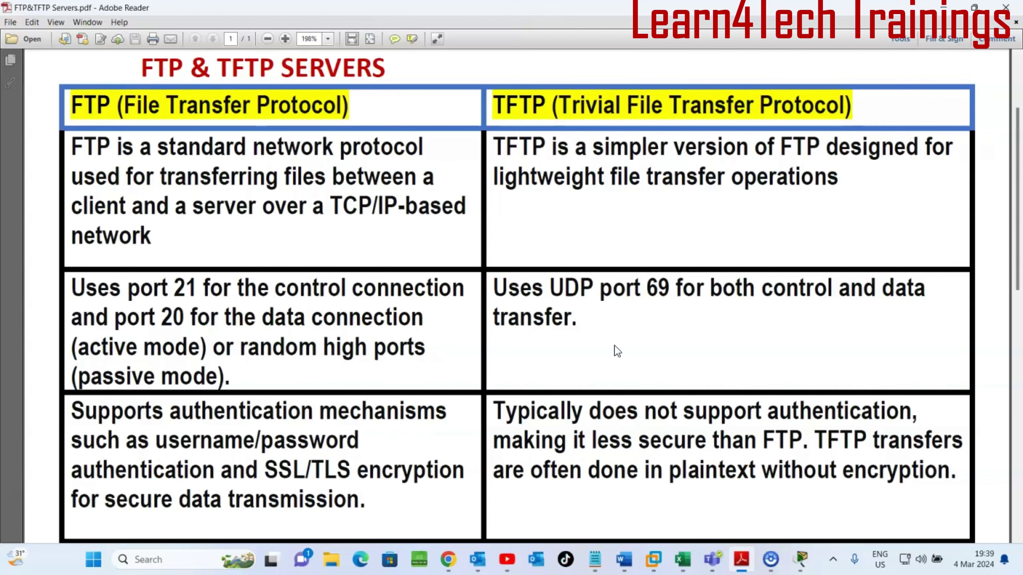
scroll(616, 349, "down", 3)
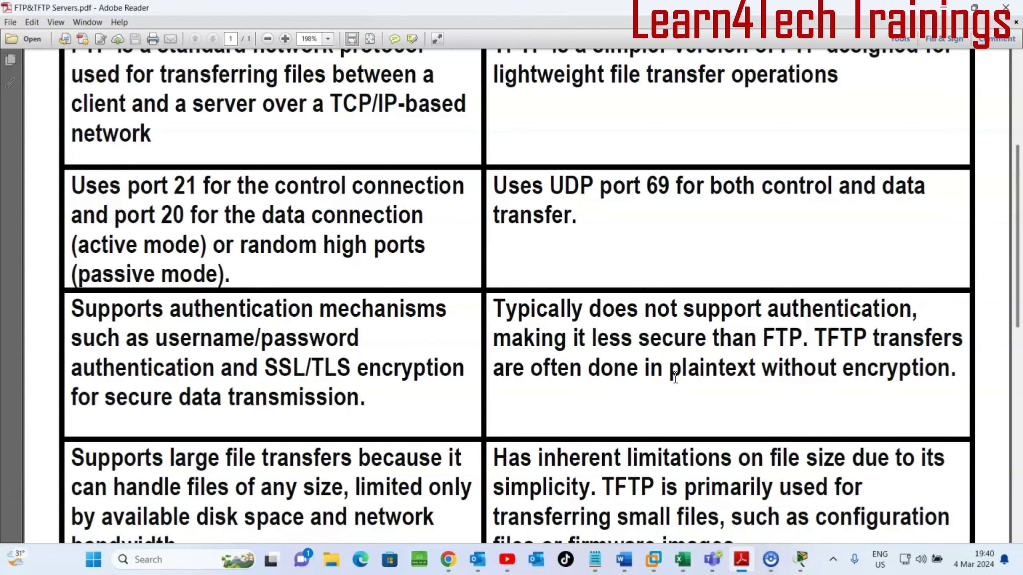
scroll(674, 378, "down", 3)
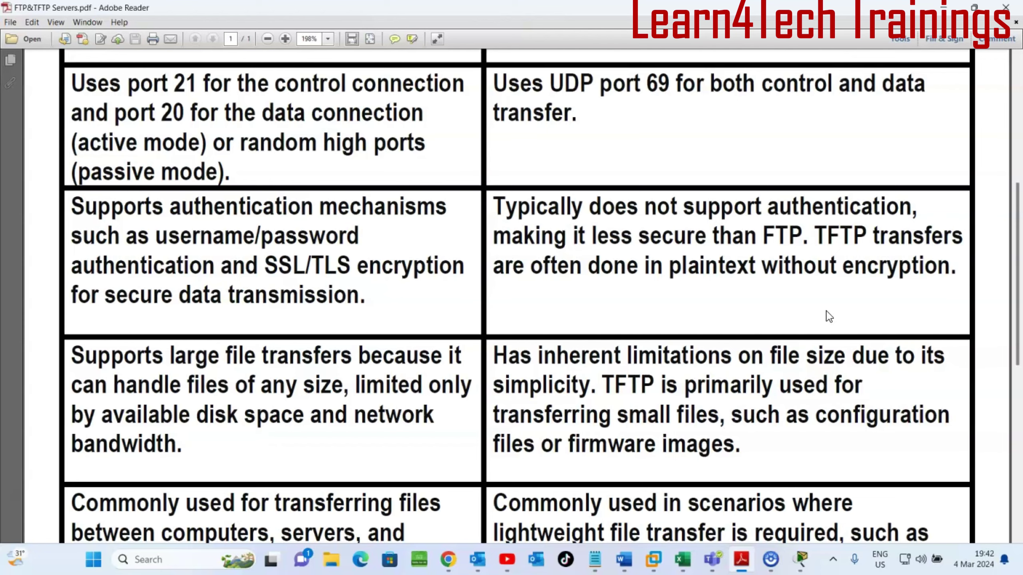
scroll(829, 317, "down", 5)
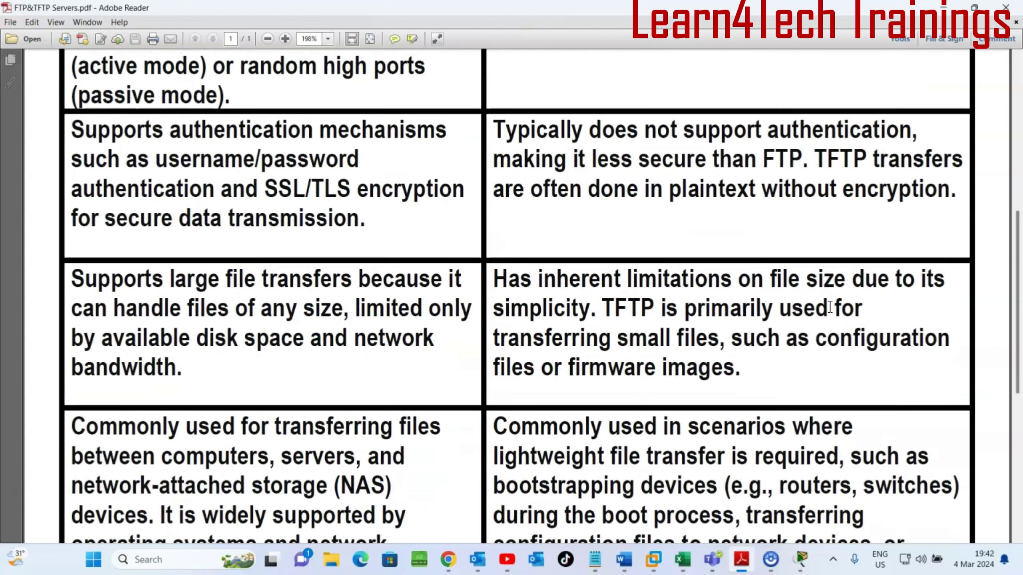
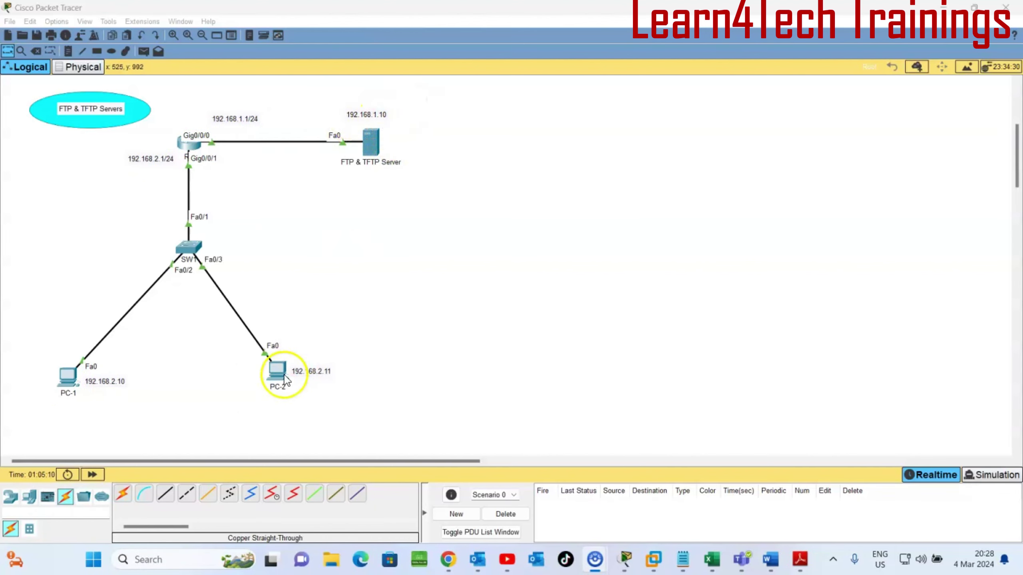
Enter privileged mode on router R1 and check its interface addresses and status with sh ip int br.
left_click(188, 152)
key("Return")
key("Return")
key("Return")
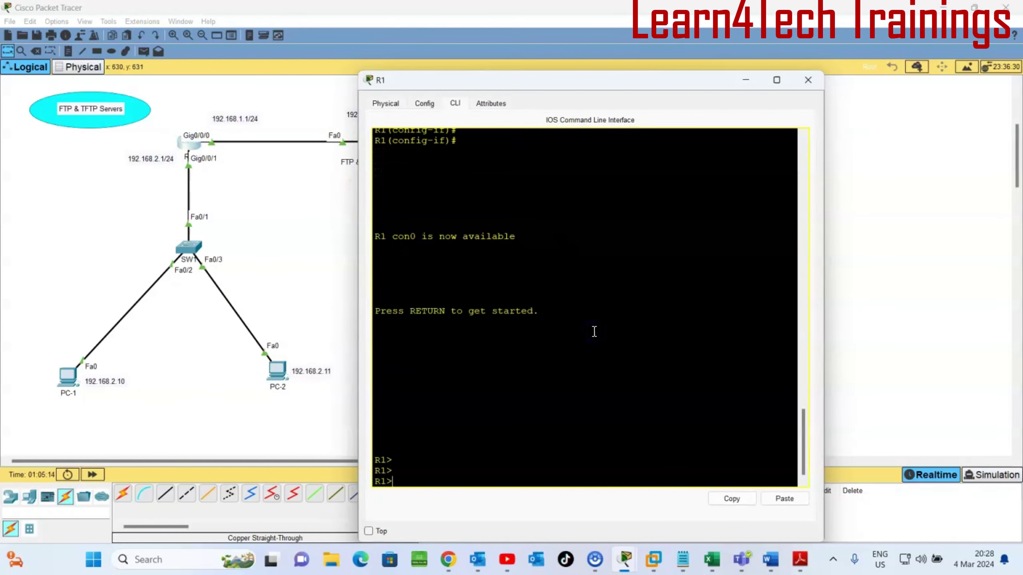
type("en")
key("Return")
key("Return")
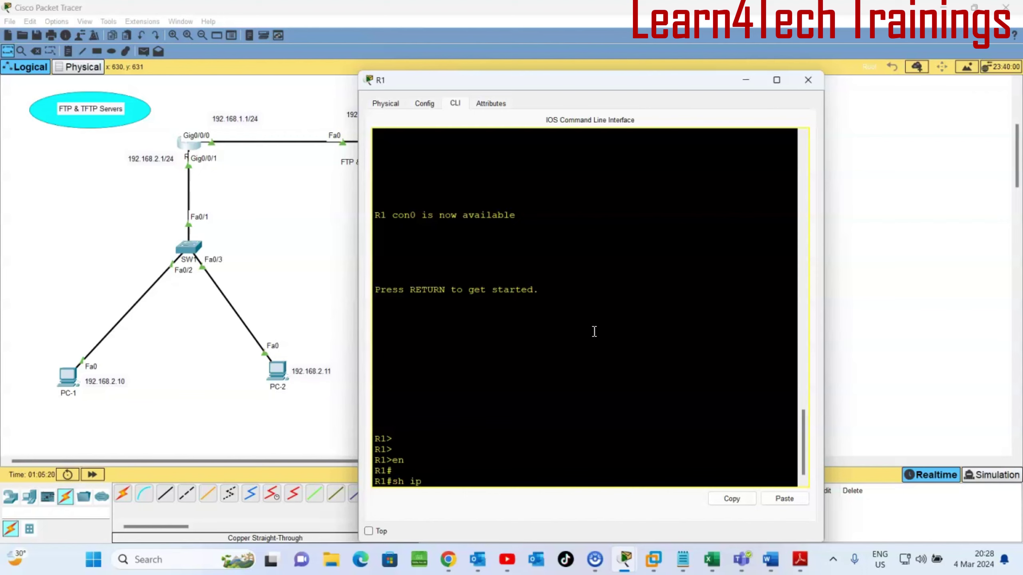
key("Return")
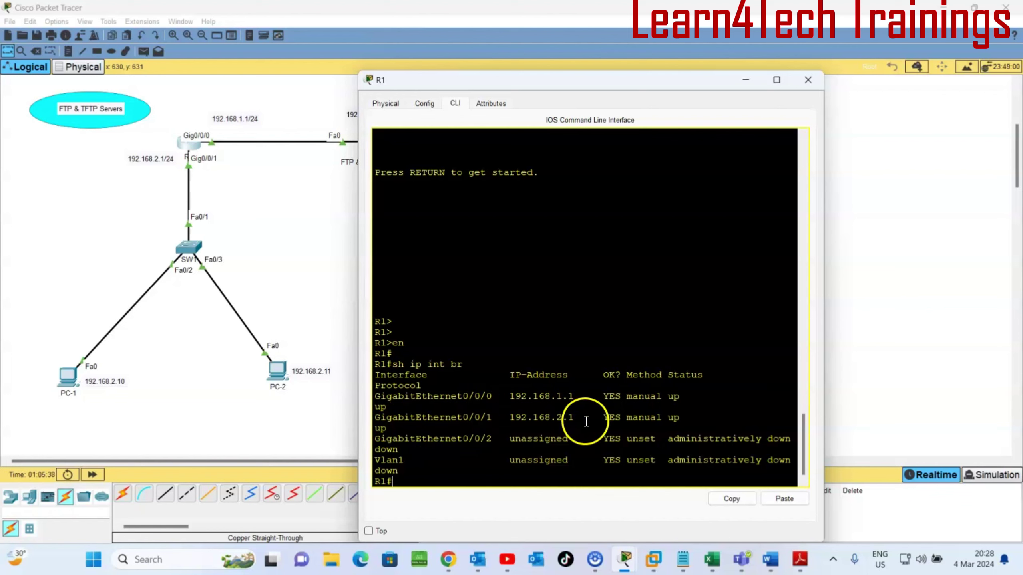
left_click(542, 403)
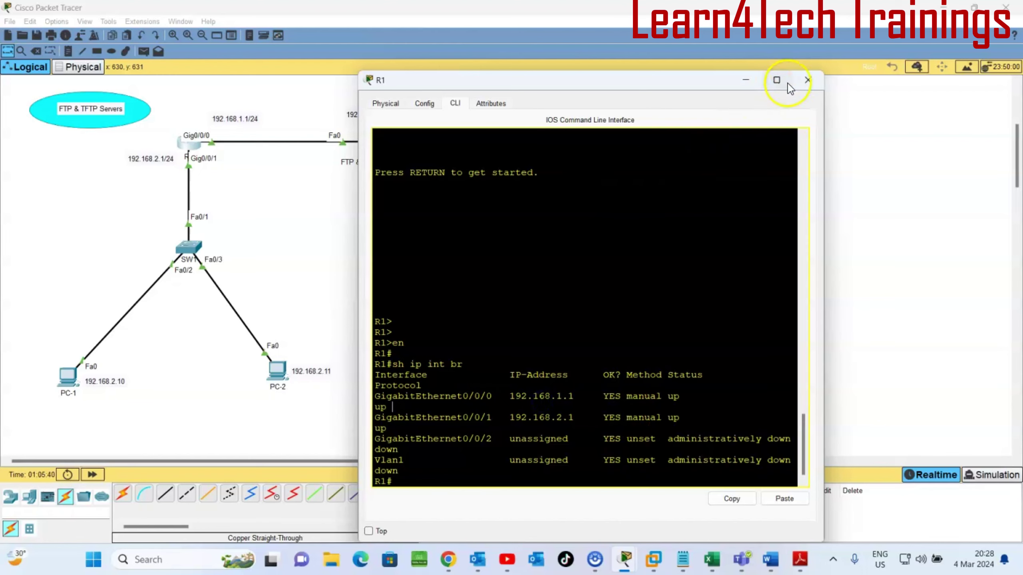
left_click(808, 79)
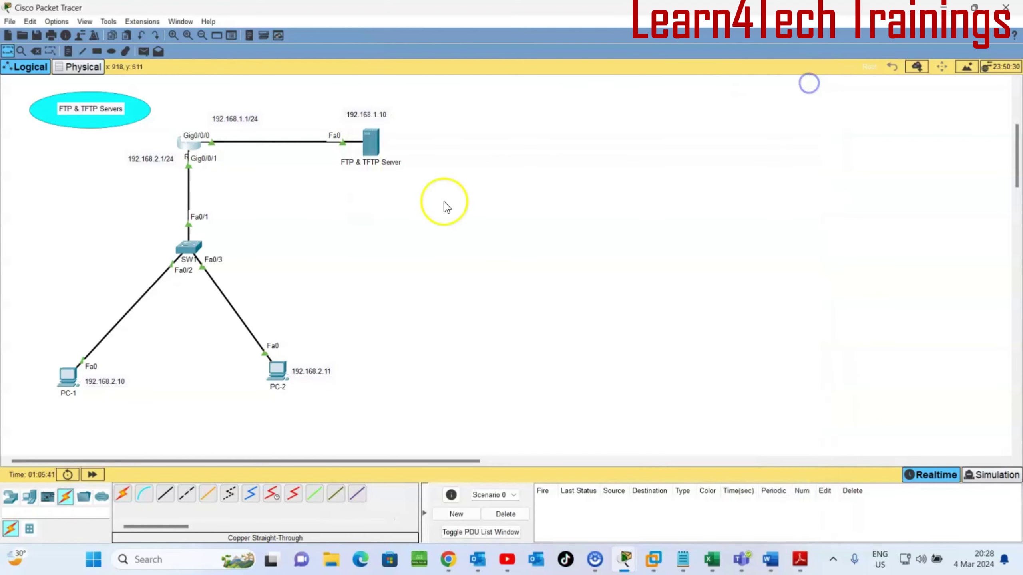
Check the IP configuration of PC-1 and PC-2, including subnet mask and default gateway.
left_click(69, 380)
left_click(409, 143)
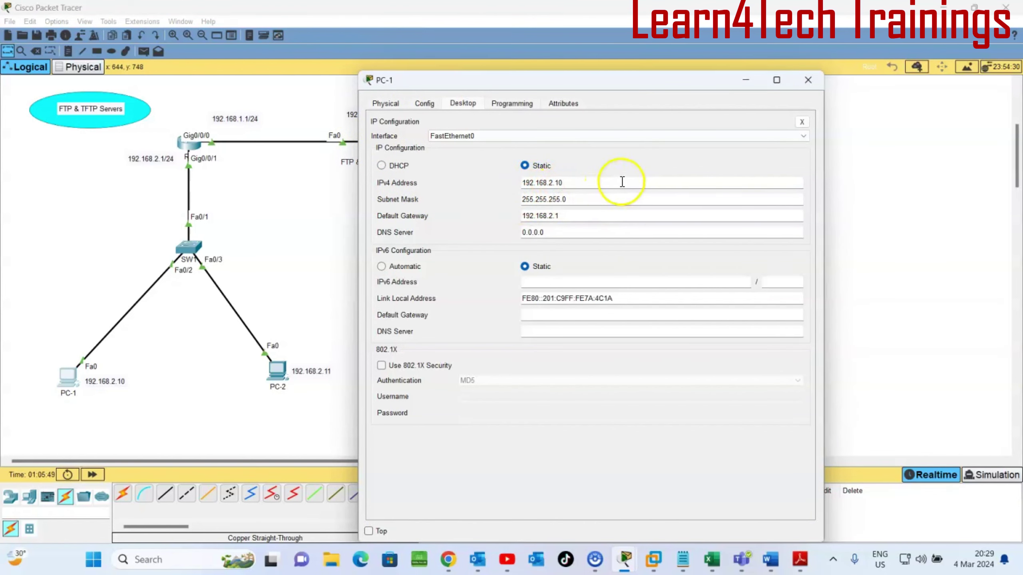
left_click(803, 80)
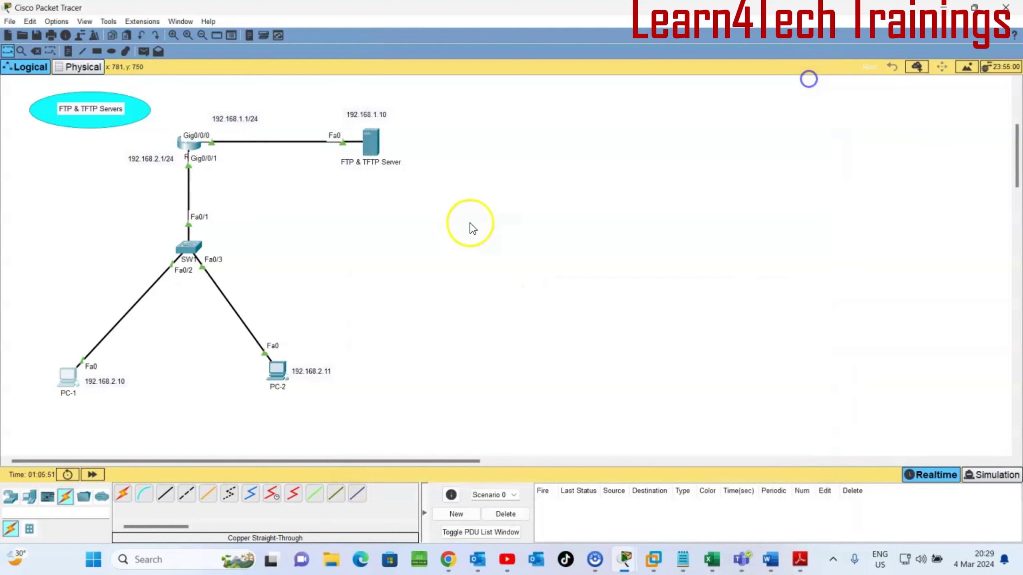
left_click(276, 371)
left_click(412, 141)
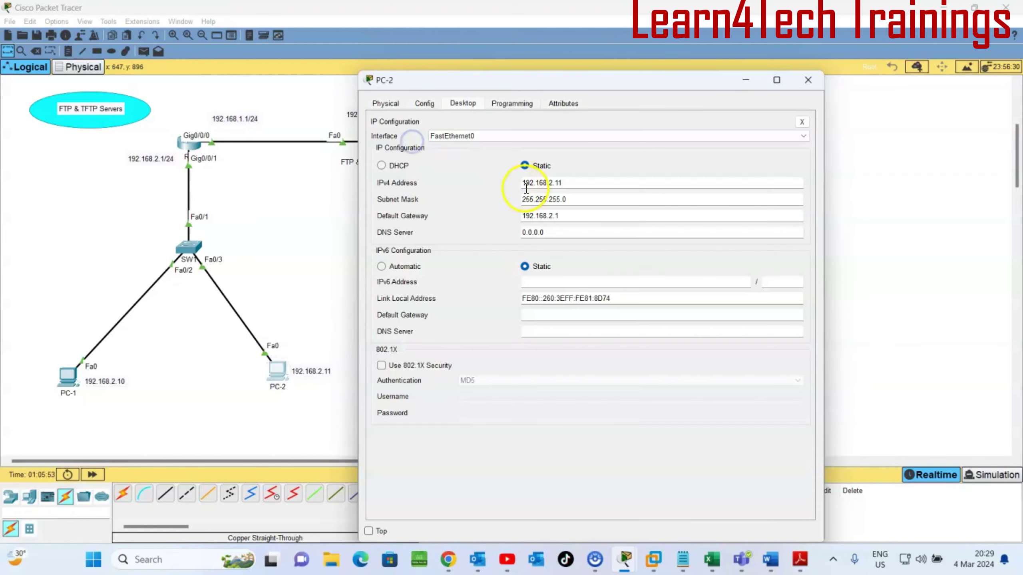
left_click(807, 83)
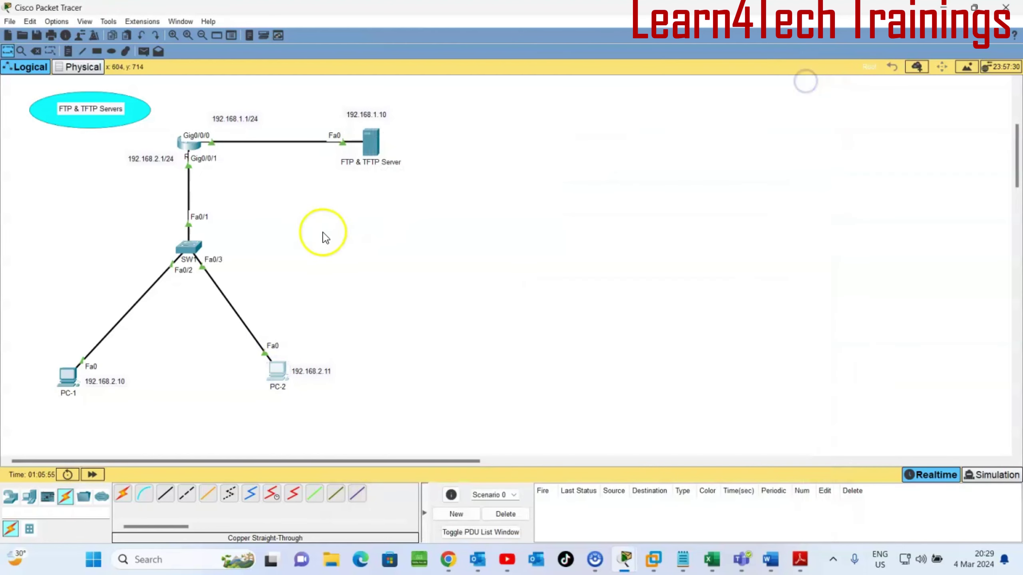
Check the static IP address, subnet mask and default gateway of the FTP & TFTP Server.
left_click(375, 146)
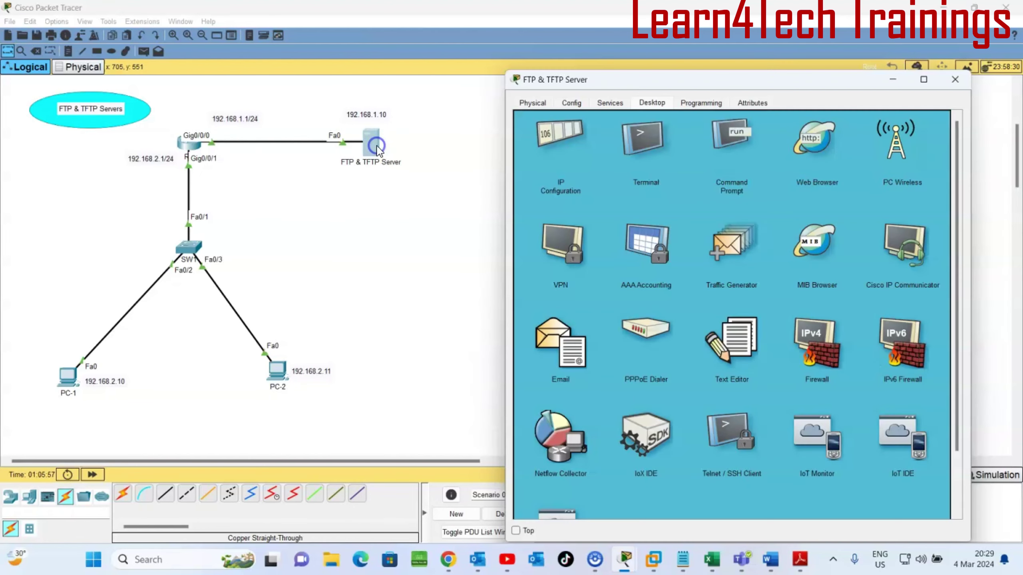
left_click(564, 131)
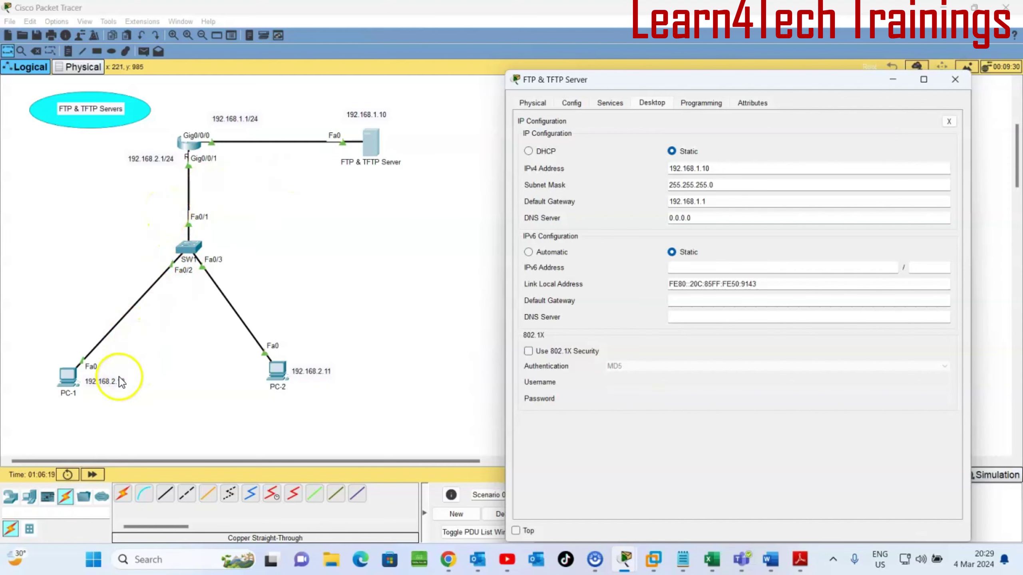
left_click(958, 80)
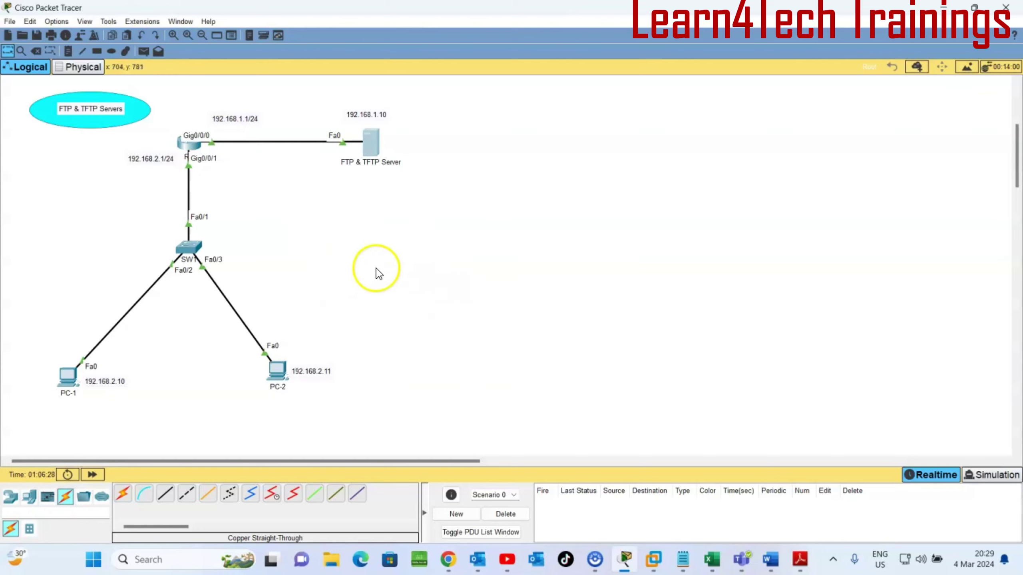
Add an FTP user "learn" with its account password and write, read, delete, rename and list permissions on the FTP & TFTP Server.
left_click(372, 145)
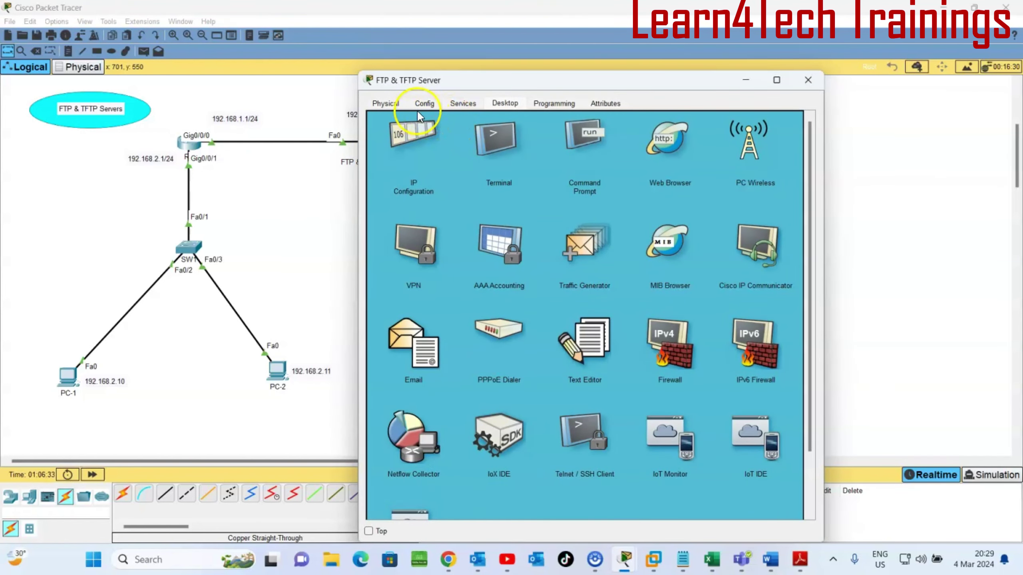
left_click(471, 103)
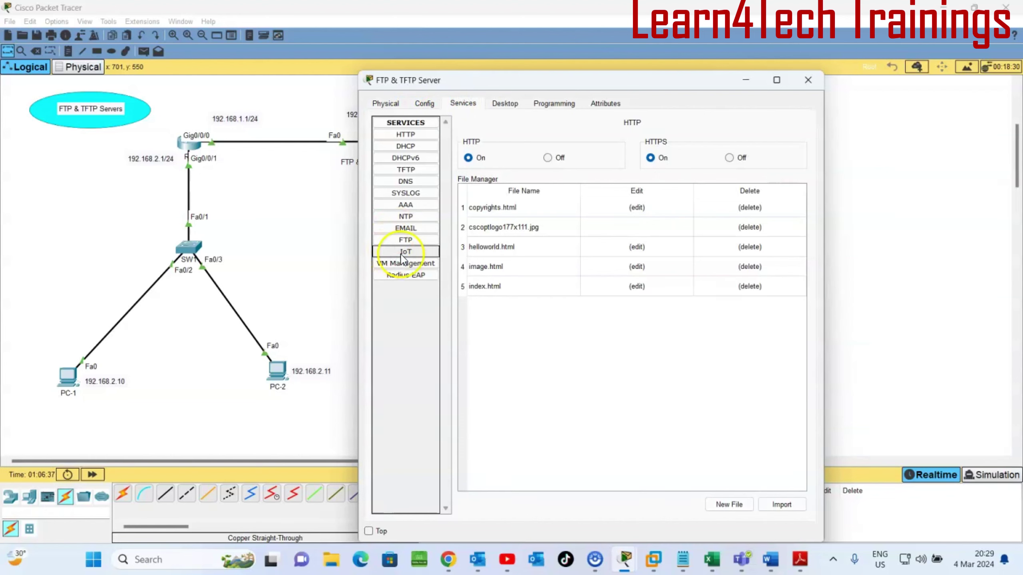
left_click(376, 212)
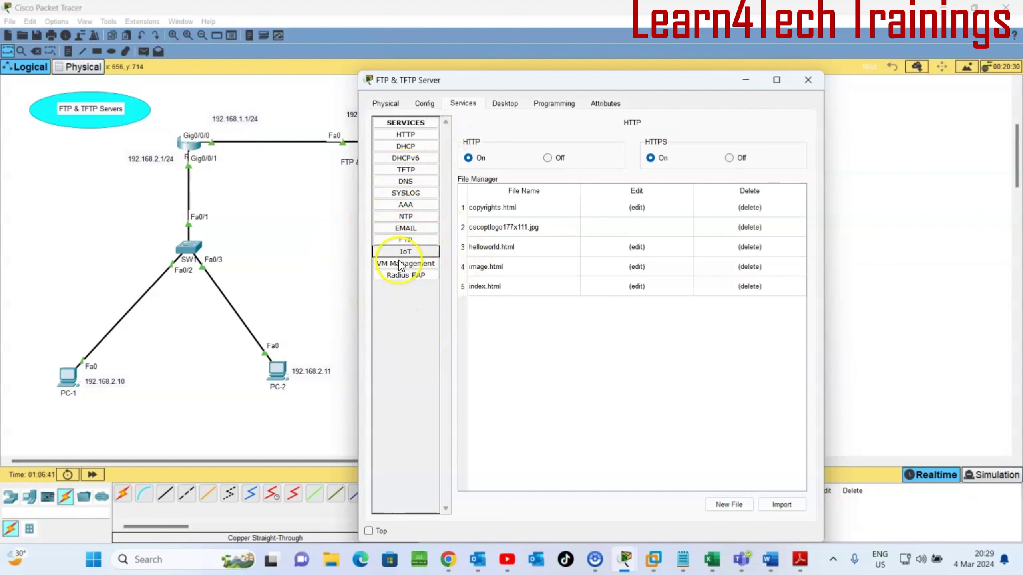
left_click(399, 241)
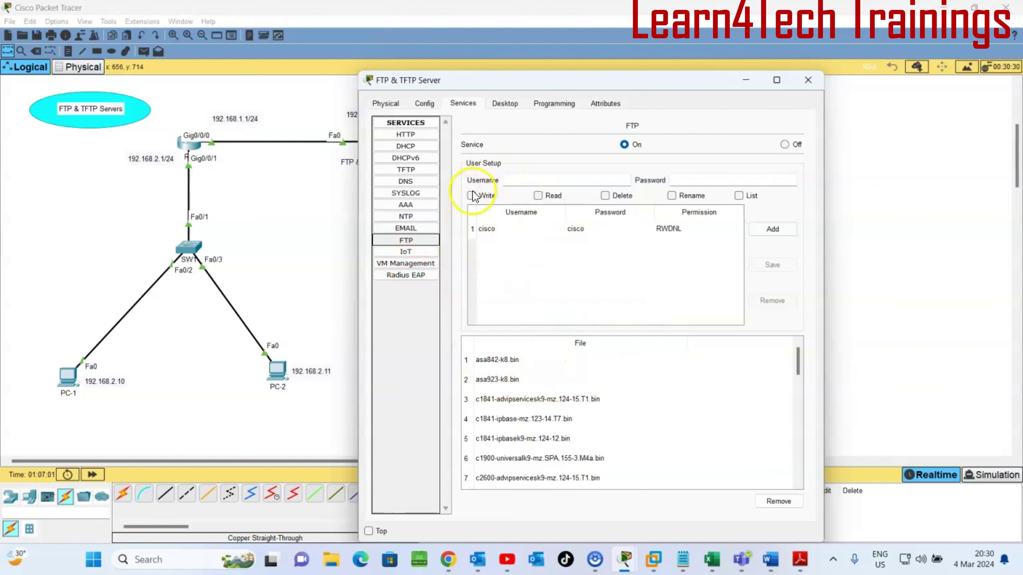
left_click(527, 179)
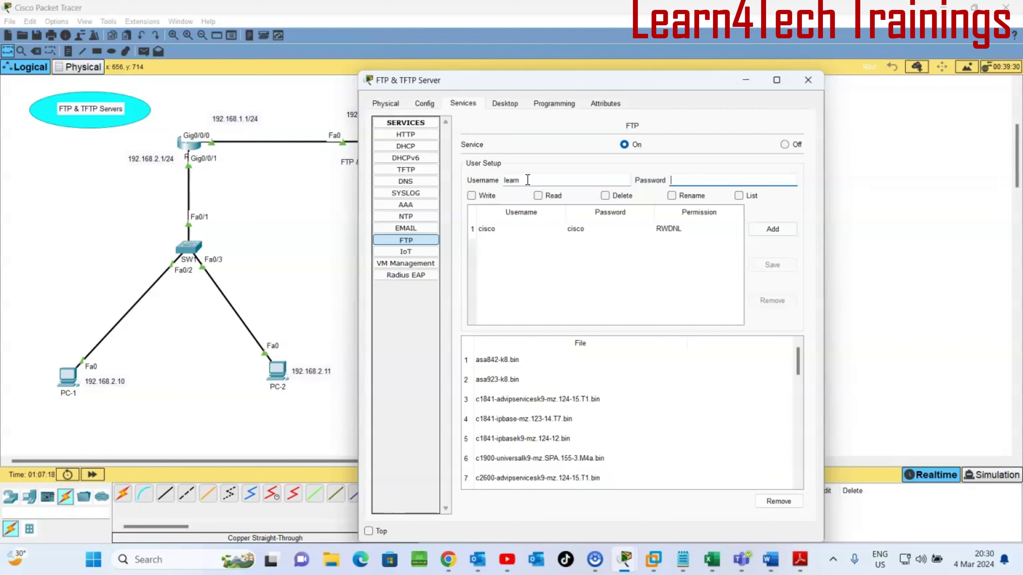
left_click(712, 180)
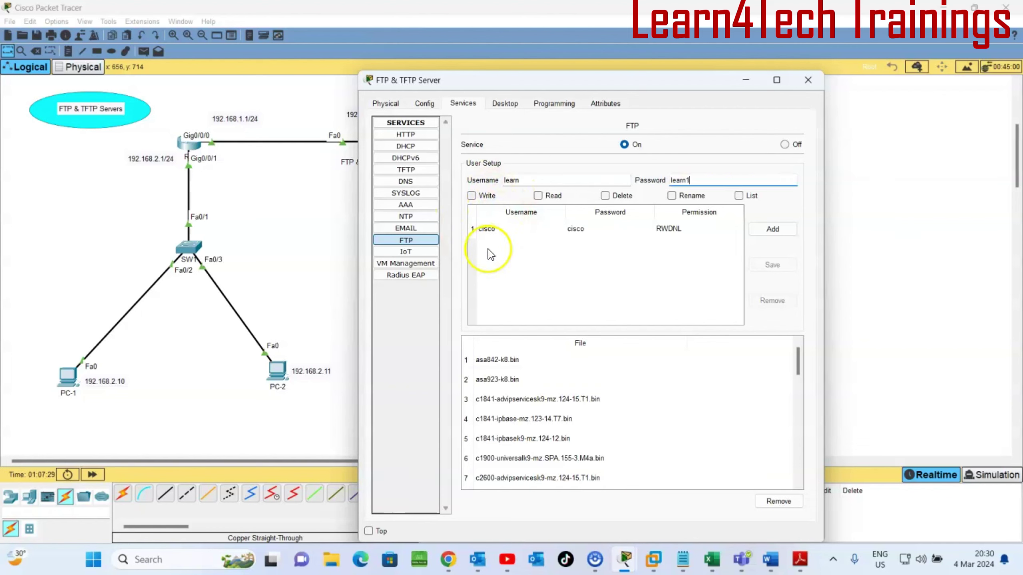
left_click(471, 195)
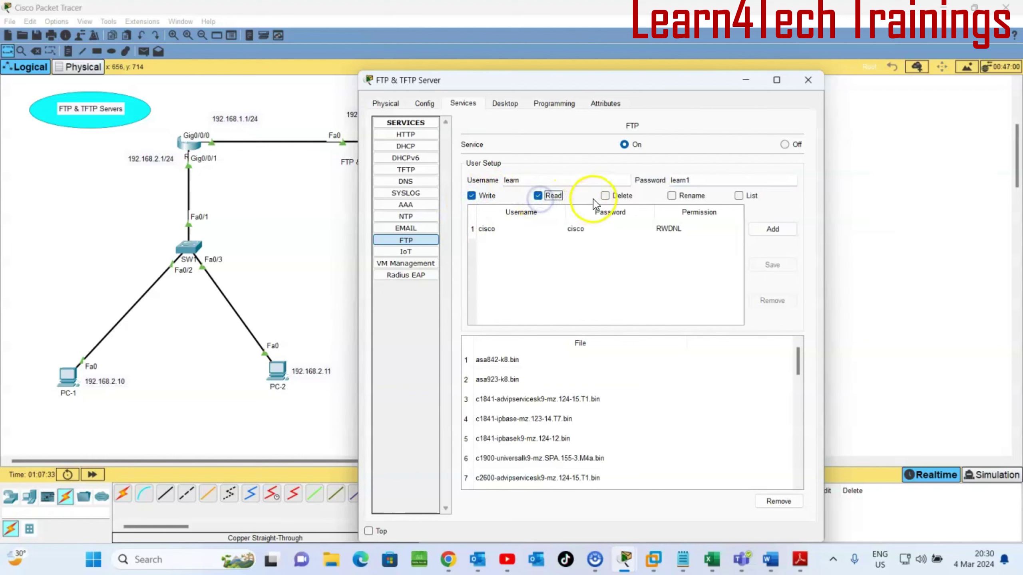
left_click(605, 196)
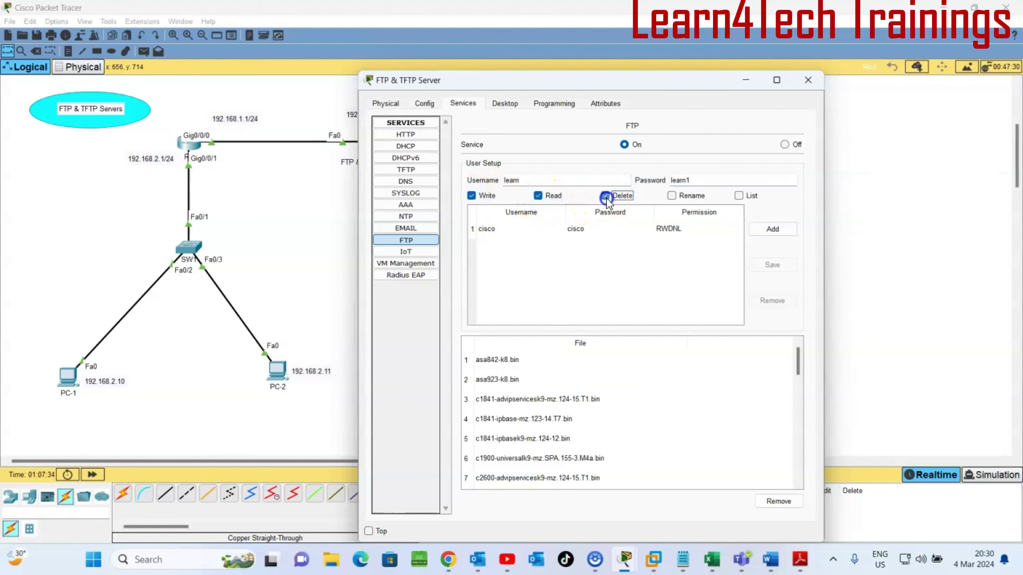
left_click(738, 195)
left_click(772, 229)
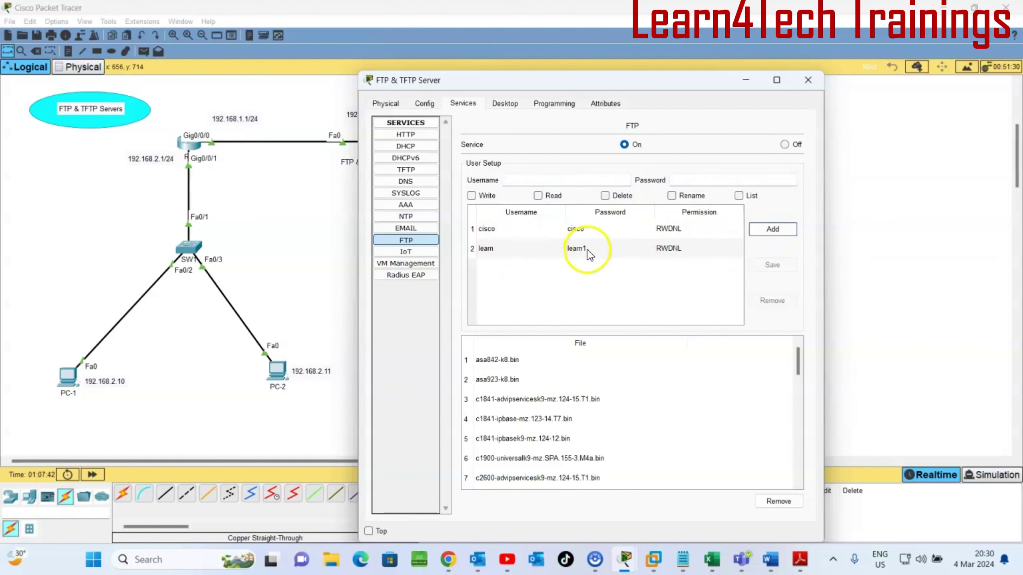
Look through the list of files stored on the server's FTP service, then close the server's window.
scroll(503, 374, "down", 9)
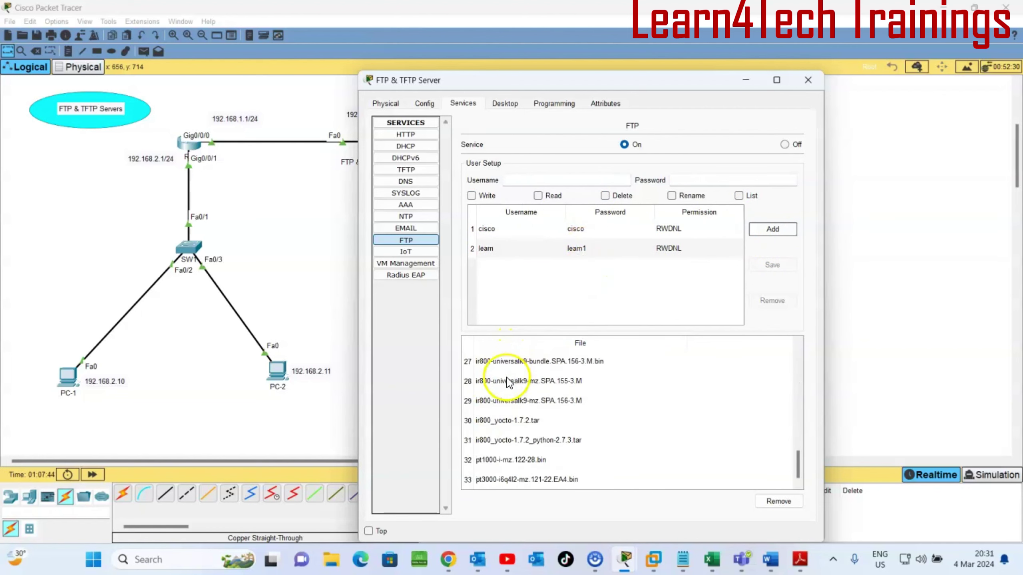
scroll(511, 398, "up", 9)
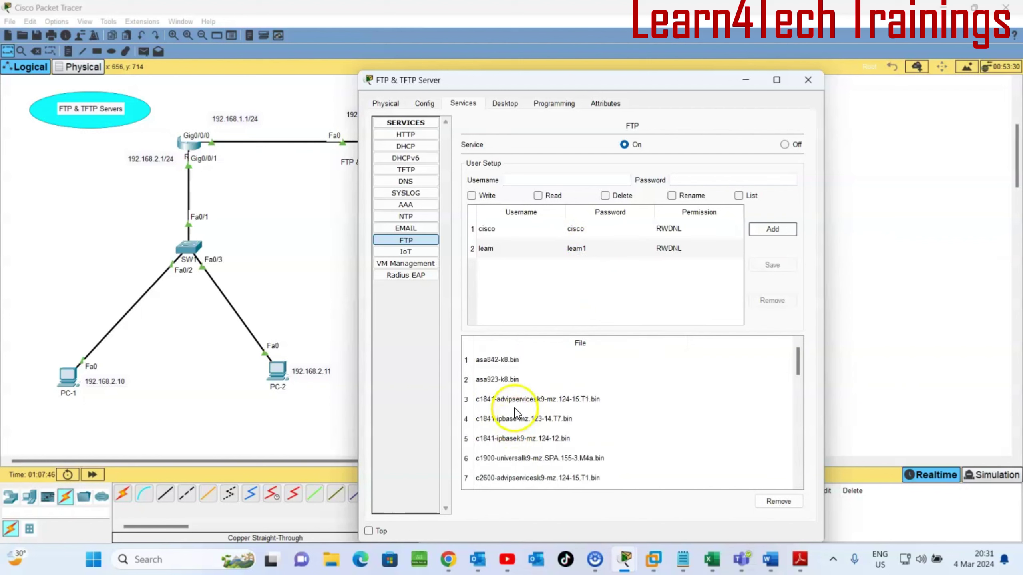
scroll(515, 412, "down", 7)
scroll(518, 409, "up", 7)
scroll(519, 406, "down", 6)
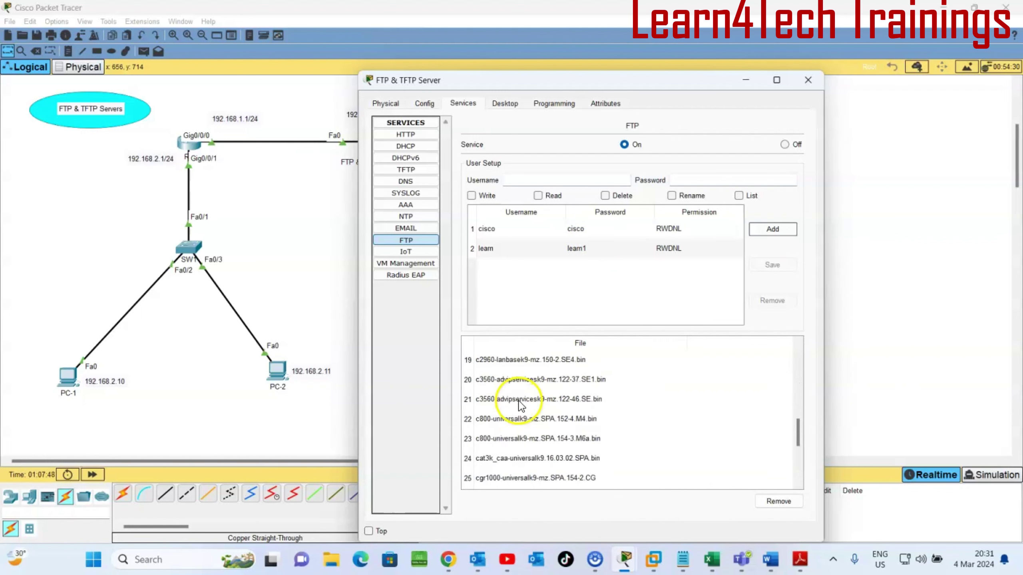
scroll(520, 406, "down", 1)
scroll(519, 406, "up", 6)
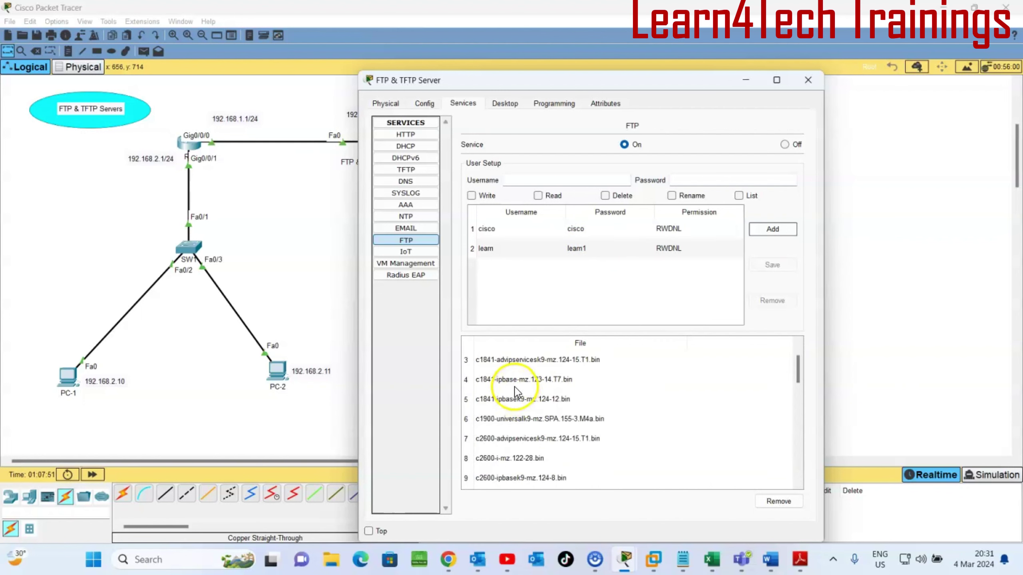
scroll(516, 392, "down", 8)
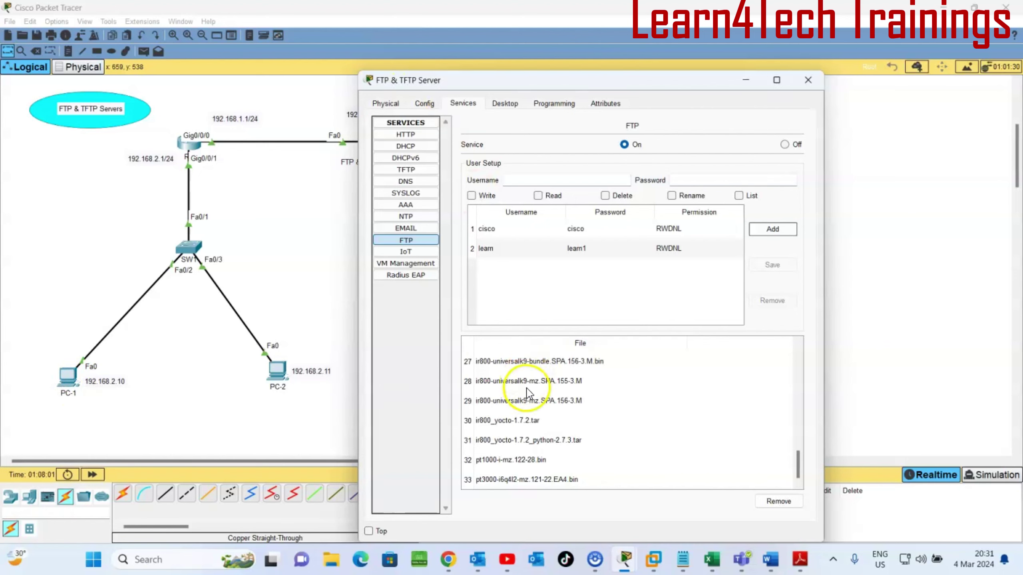
scroll(527, 393, "up", 9)
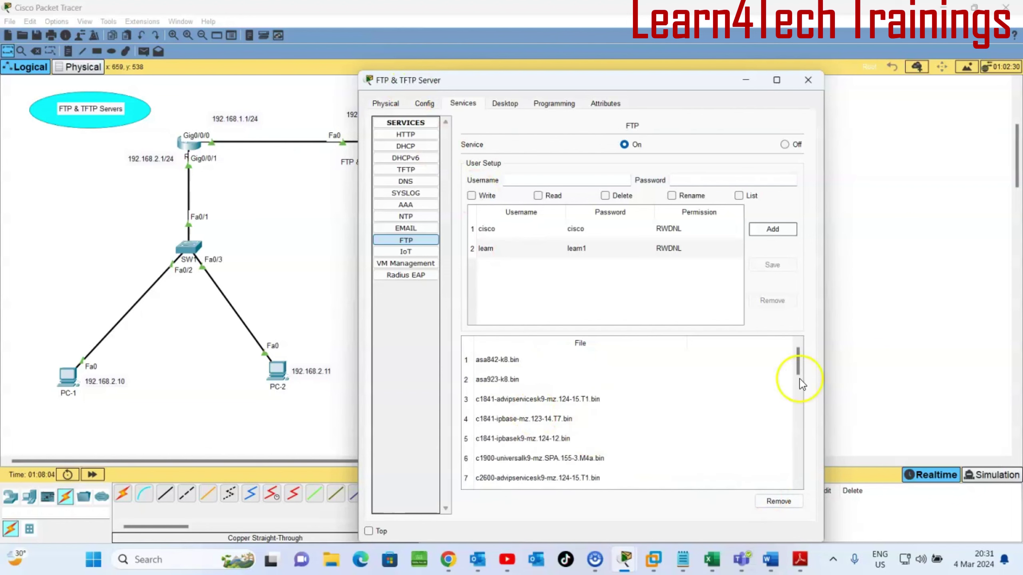
left_click(808, 80)
Ping the server at 192.168.1.10 from PC-1's Command Prompt, then close the prompt.
left_click(68, 375)
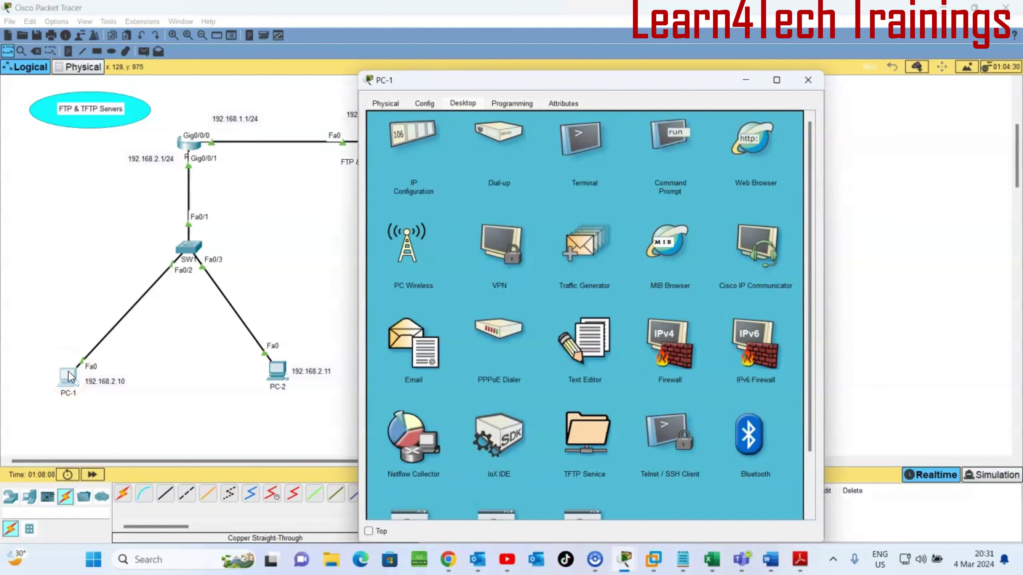
left_click(685, 133)
left_click(470, 169)
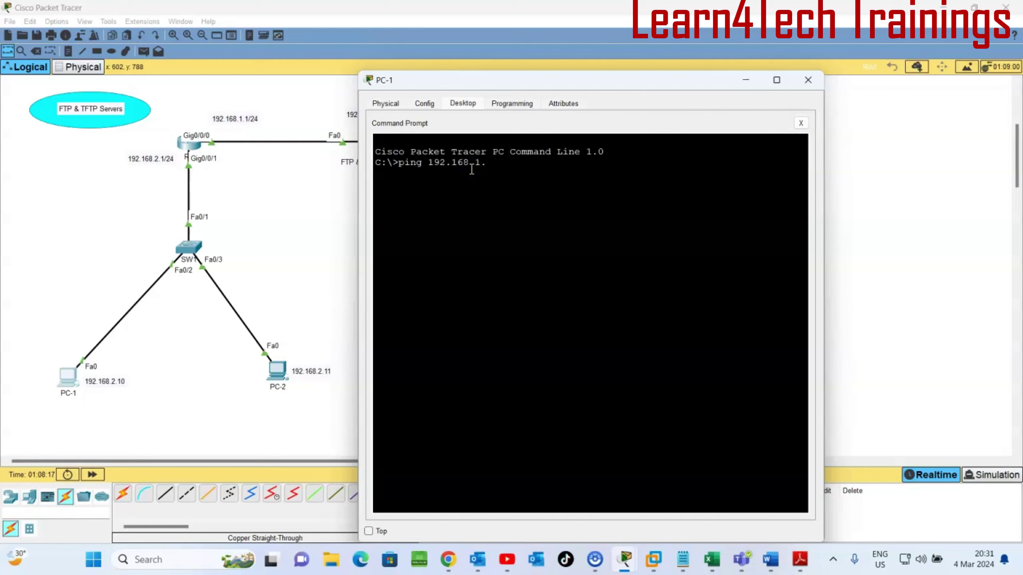
key("Return")
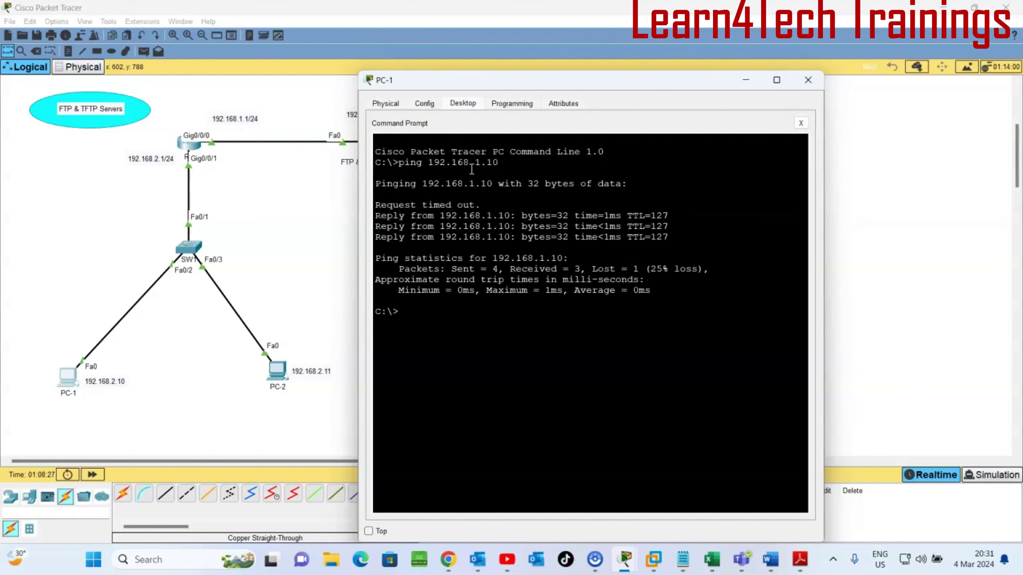
left_click(800, 127)
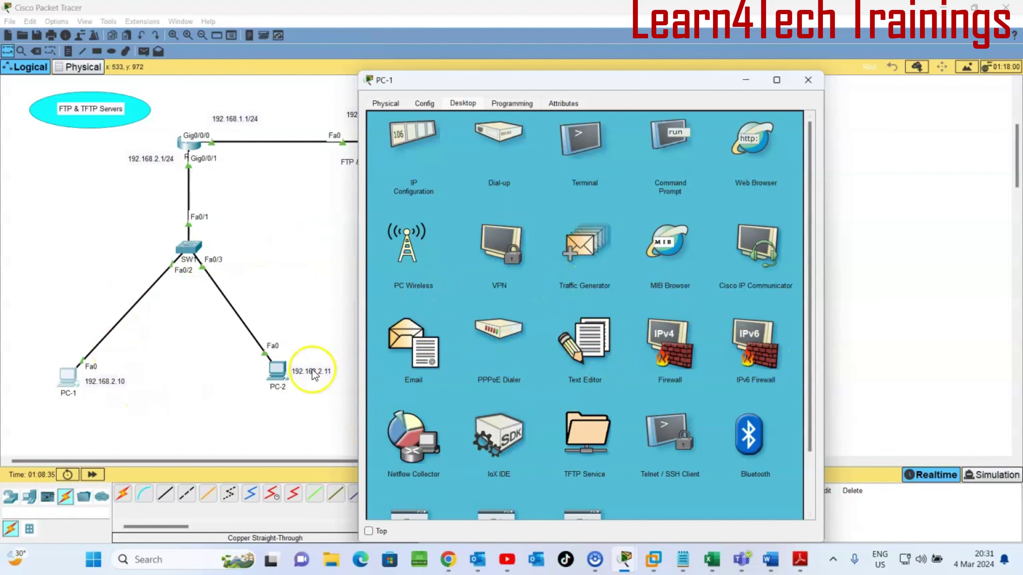
Write the line "Hello Learn4Tech Trainings memebers" in a new document in PC-1's Text Editor.
left_click(590, 355)
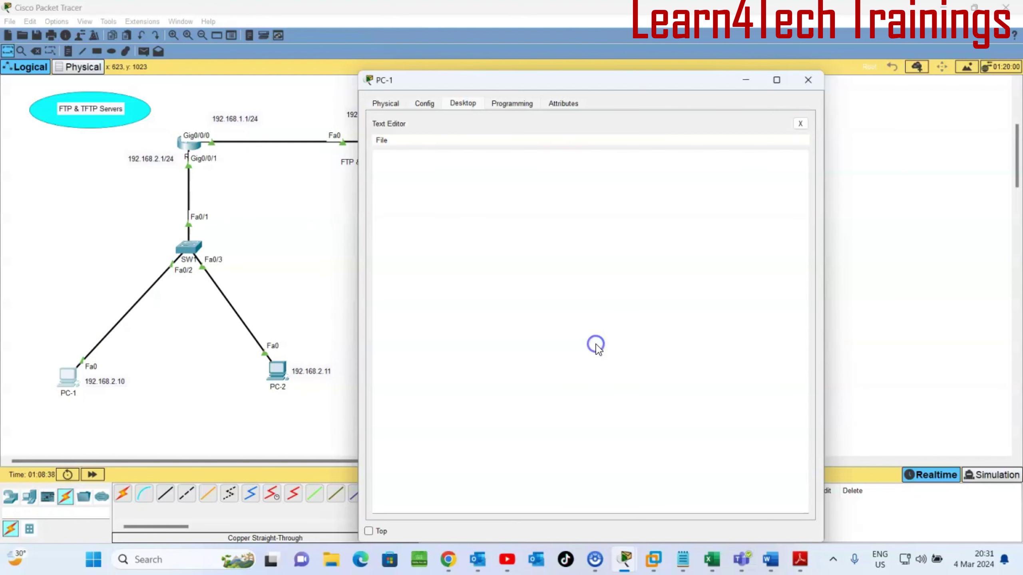
left_click(388, 159)
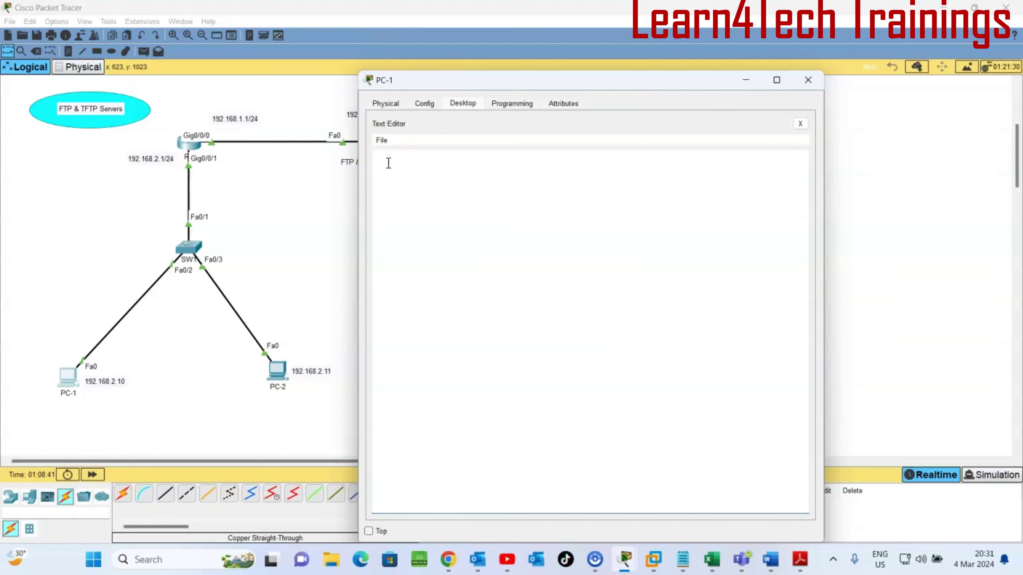
type("Learn4Tech T")
key("BackSpace")
key("BackSpace")
key("BackSpace")
key("BackSpace")
key("BackSpace")
key("BackSpace")
key("BackSpace")
key("BackSpace")
key("BackSpace")
key("BackSpace")
key("BackSpace")
key("BackSpace")
key("BackSpace")
key("BackSpace")
key("BackSpace")
type("Hello Learn4Tech Trainings ")
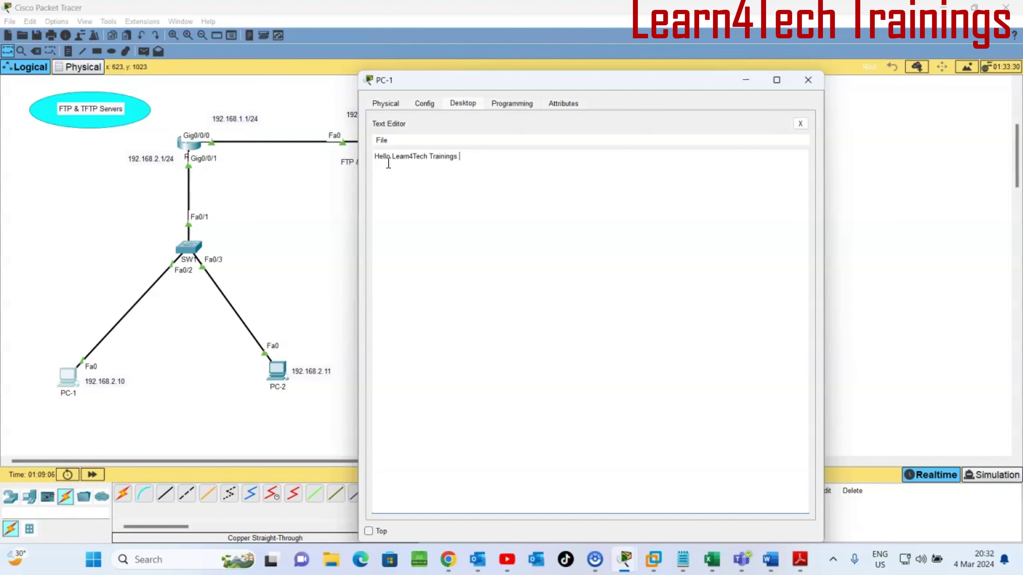
type("memebers")
Close PC-1's text document, saving it as Tech4.txt, and return to the network workspace.
left_click(801, 125)
left_click(537, 331)
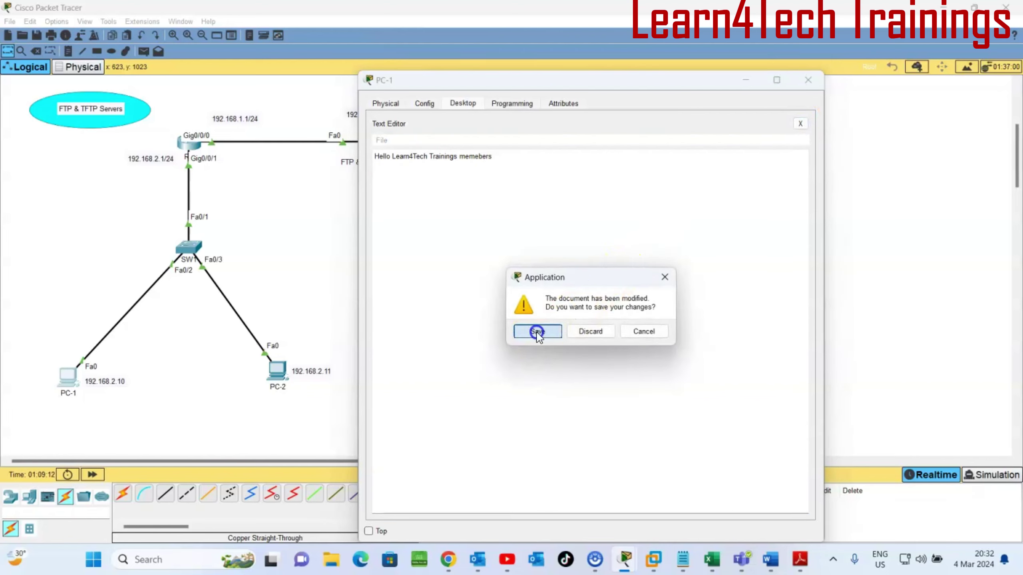
left_click(557, 310)
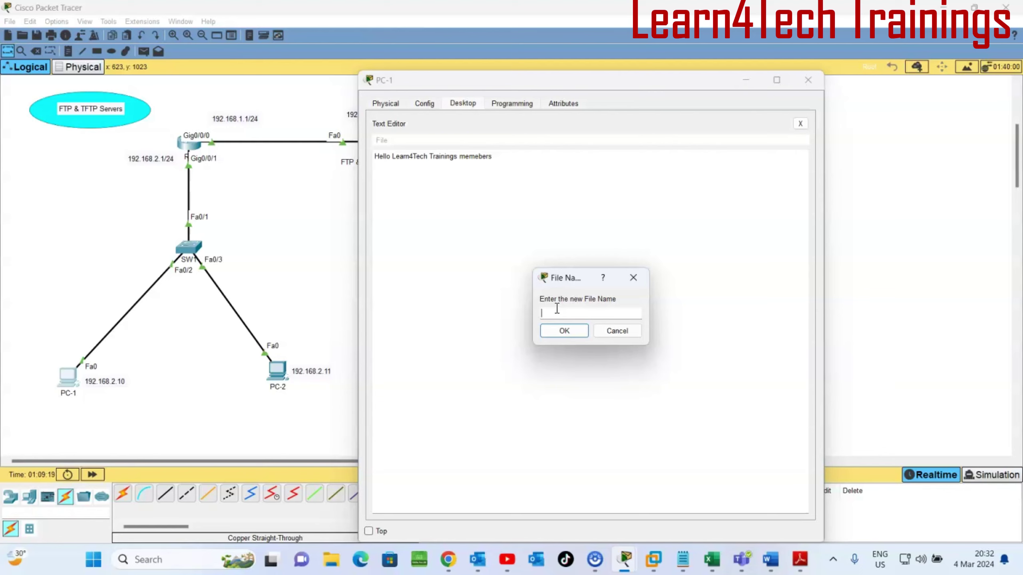
type("Tech4.txt")
left_click(564, 331)
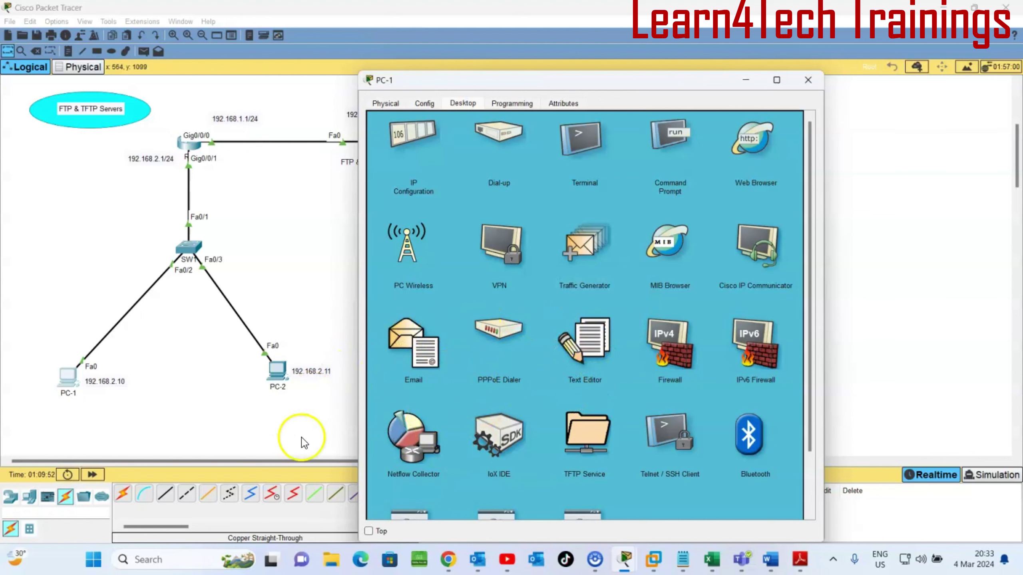
left_click(87, 423)
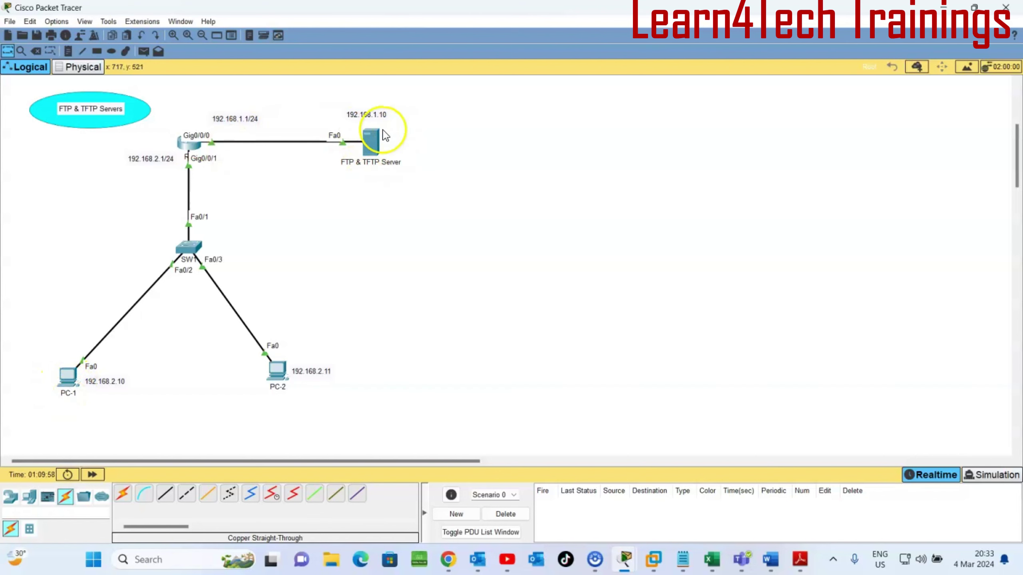
From PC-1's Command Prompt, connect to 192.168.1.10 over FTP and log in as "learn" with the account password.
left_click(68, 376)
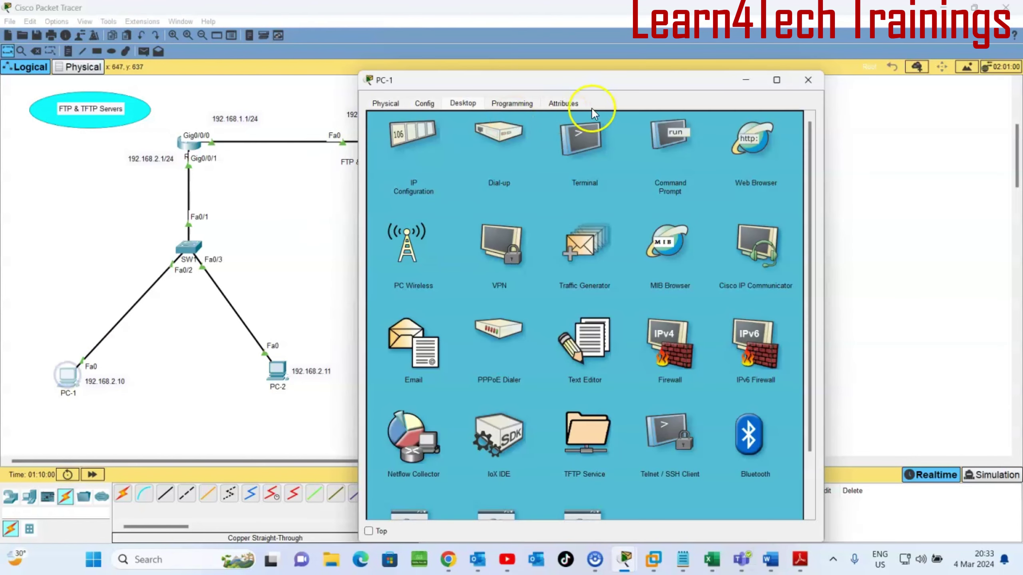
left_click(666, 153)
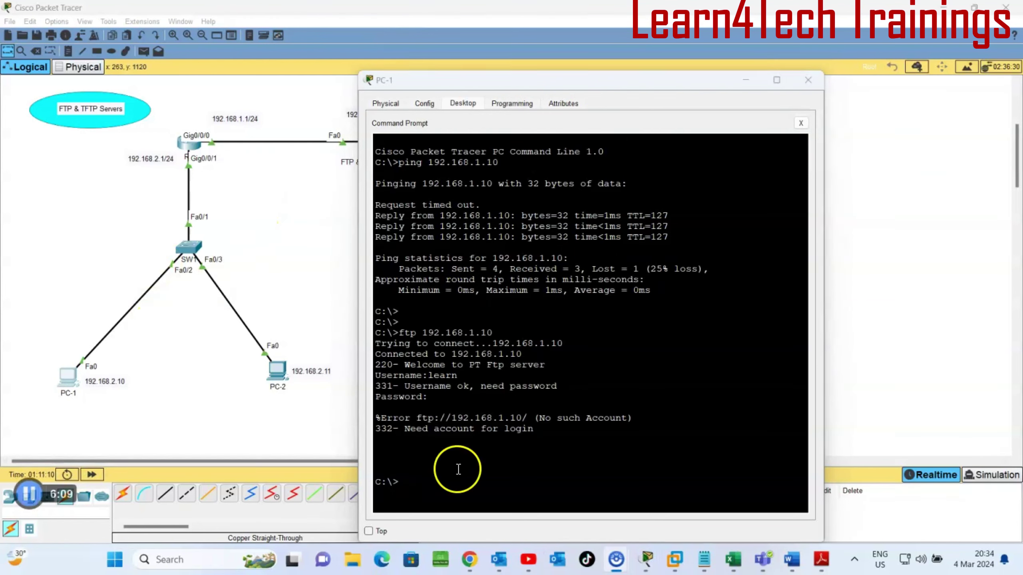
left_click(458, 470)
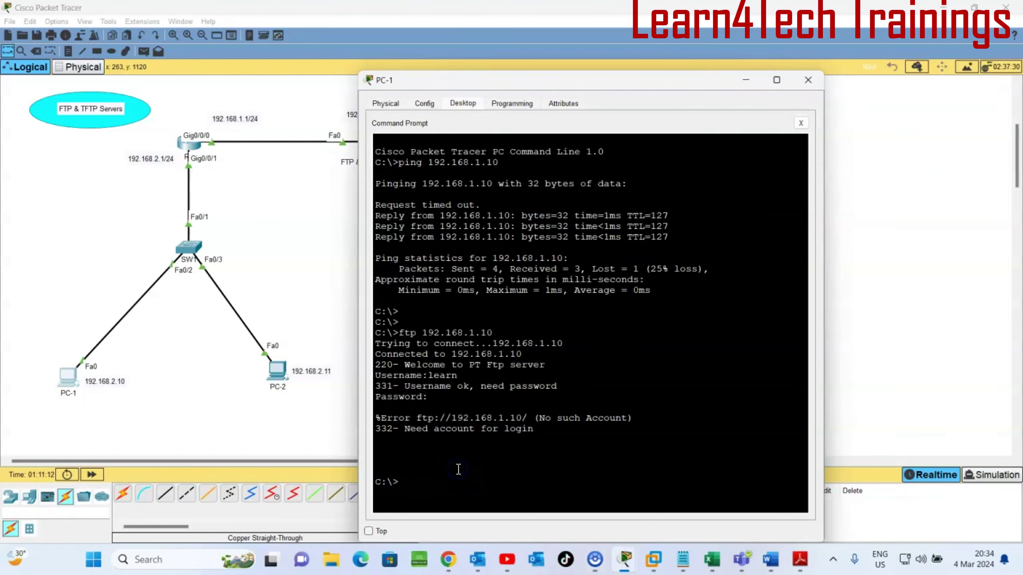
type("ftp 192.168.1.10")
key("Return")
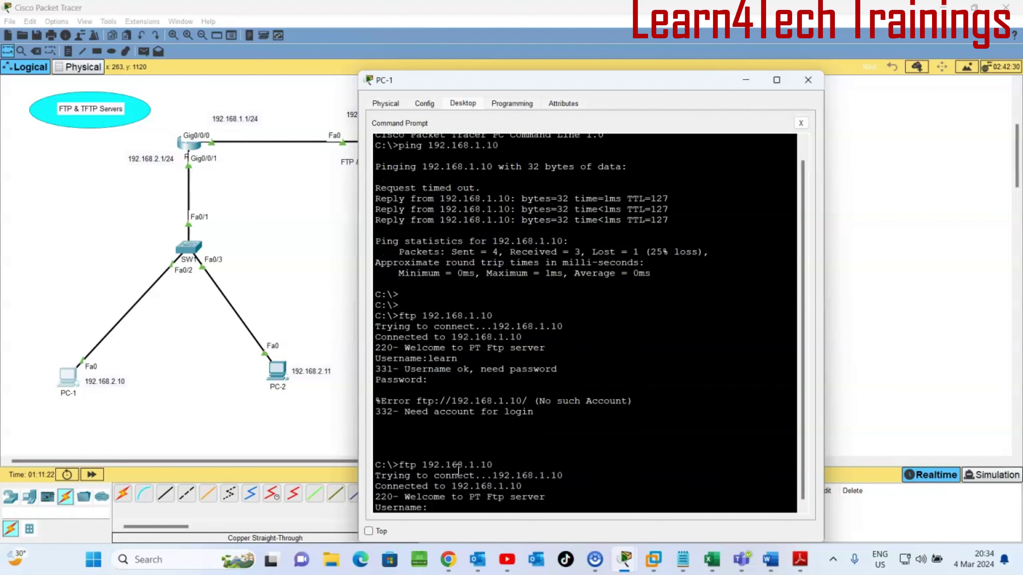
type("learn")
key("Return")
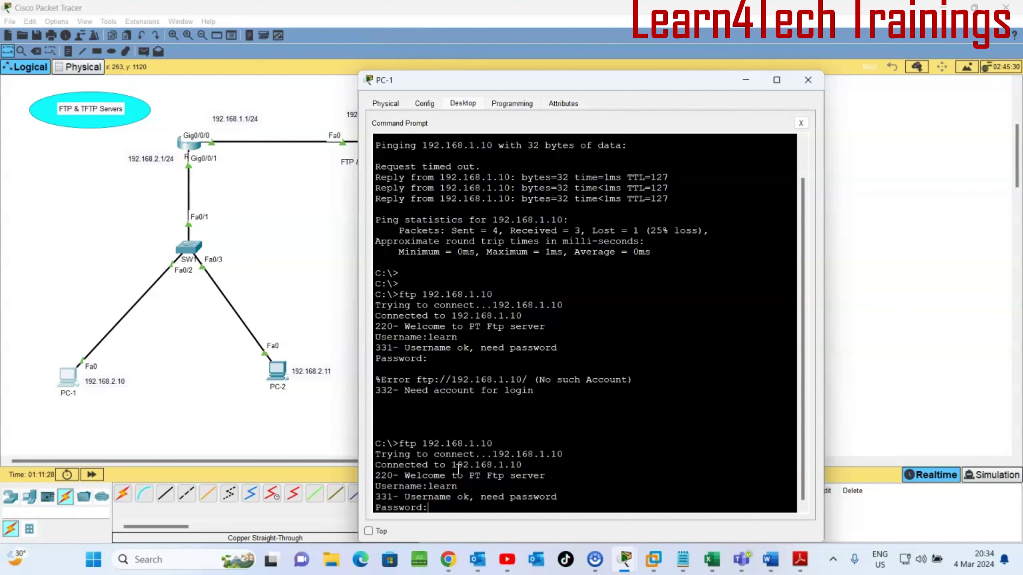
key("Return")
key("Return")
key("Return")
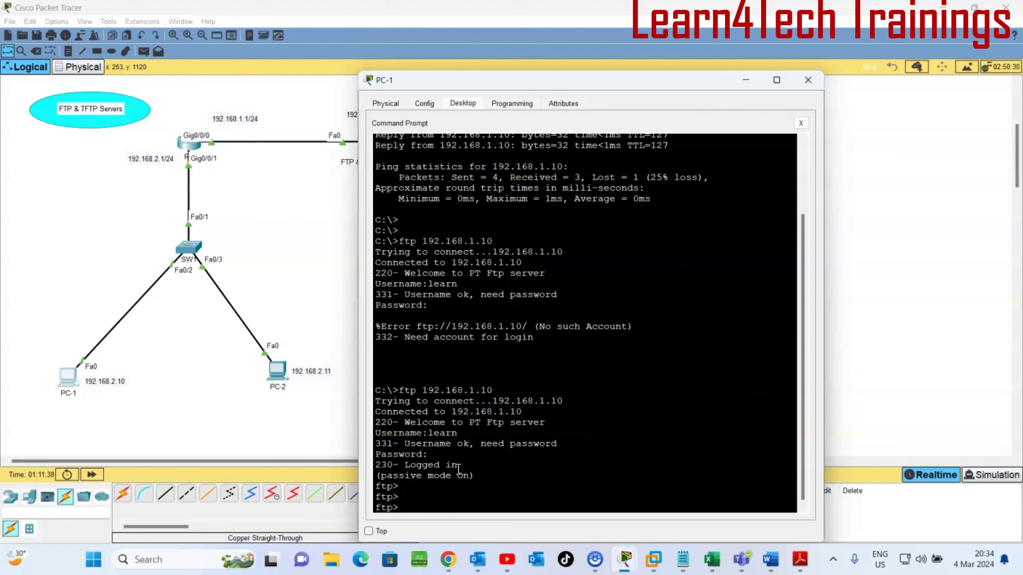
List the server's FTP directory from PC-1 with dir and look through its files.
type("dir")
key("Return")
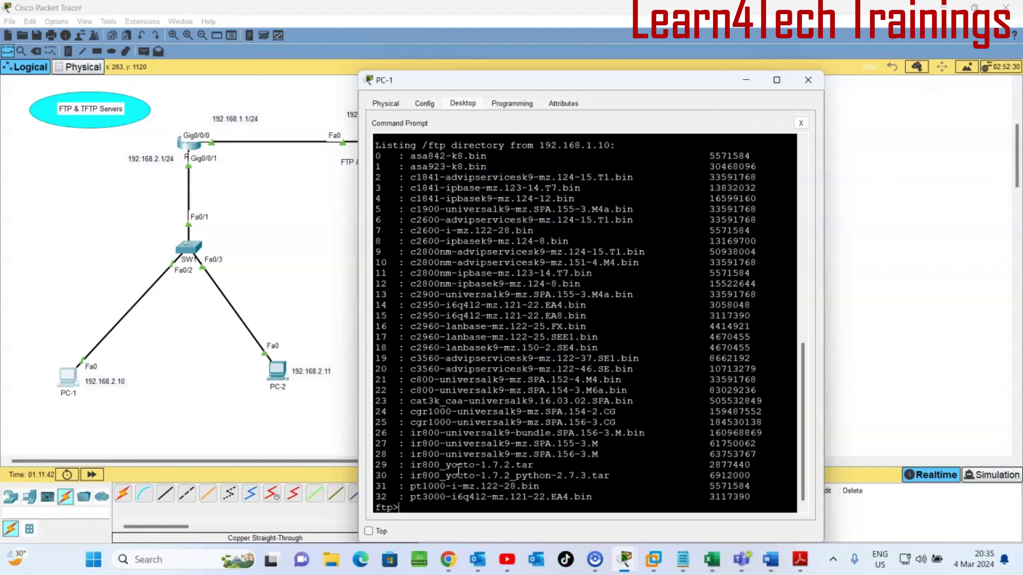
scroll(415, 421, "up", 5)
scroll(443, 415, "down", 5)
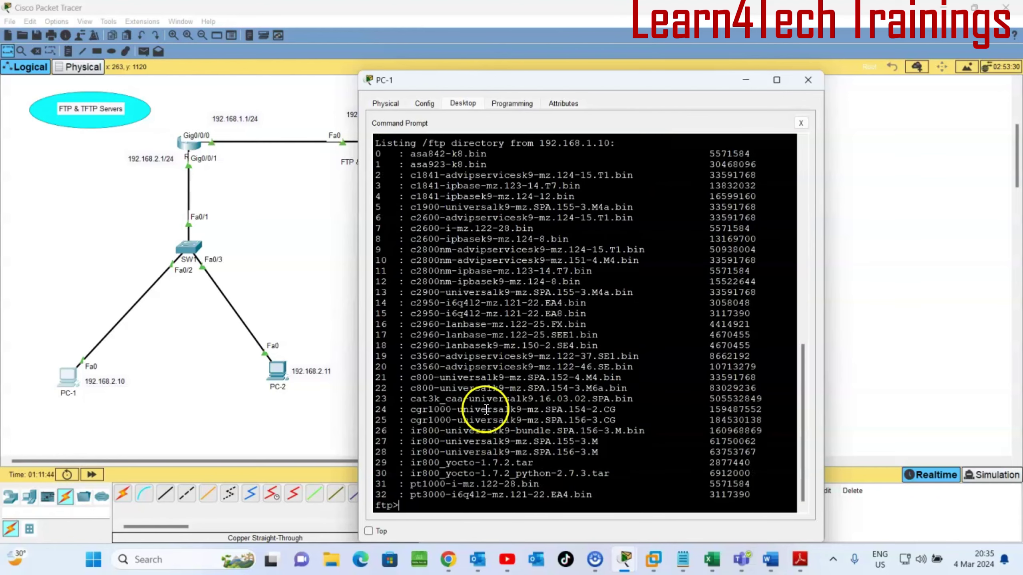
scroll(423, 262, "up", 3)
scroll(418, 212, "down", 3)
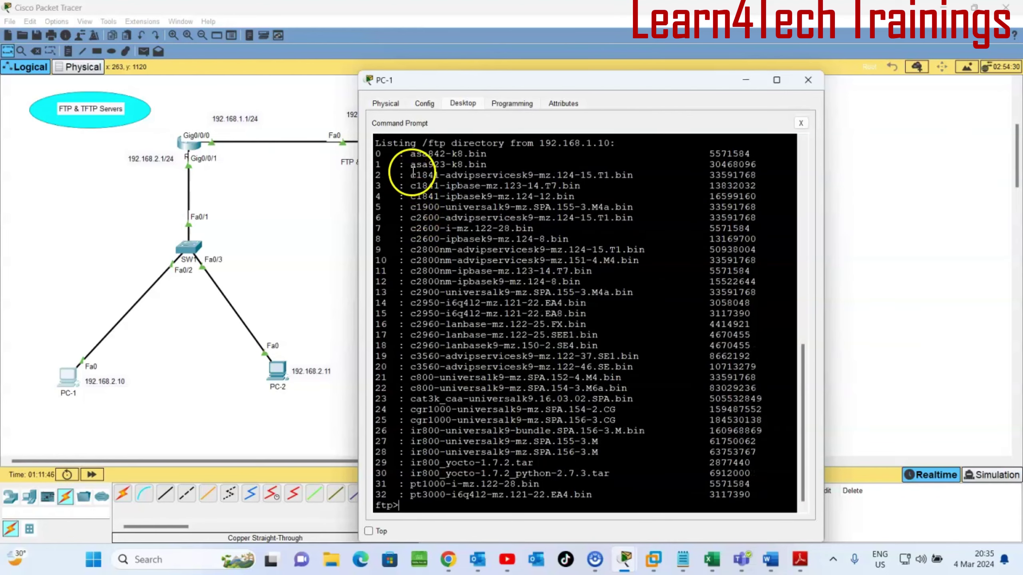
left_click_drag(410, 153, 564, 502)
left_click(435, 385)
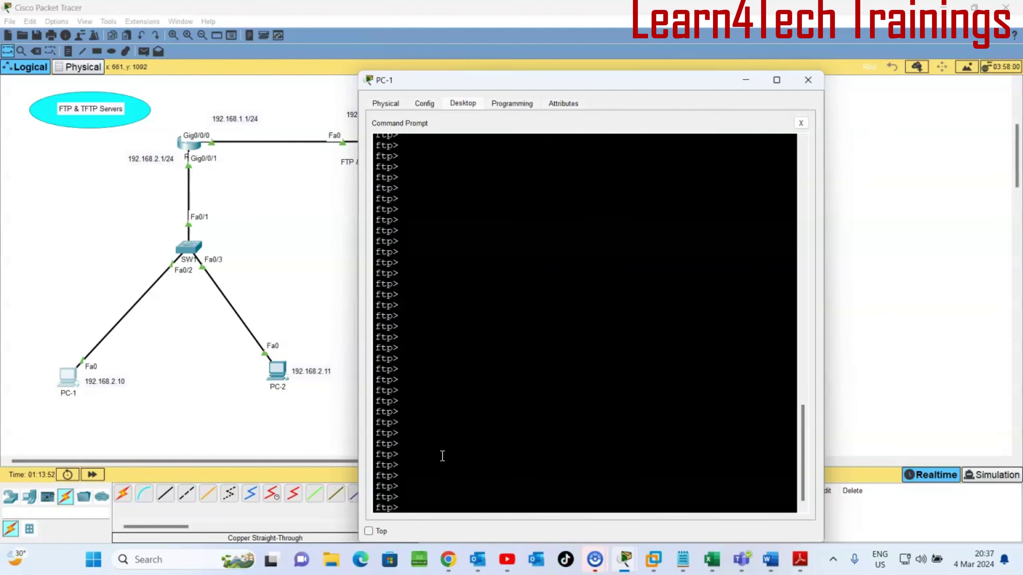
Upload Tech4.txt from PC-1 to the FTP server with the put command and check the transfer output.
type("put Tech4.txt")
key("Return")
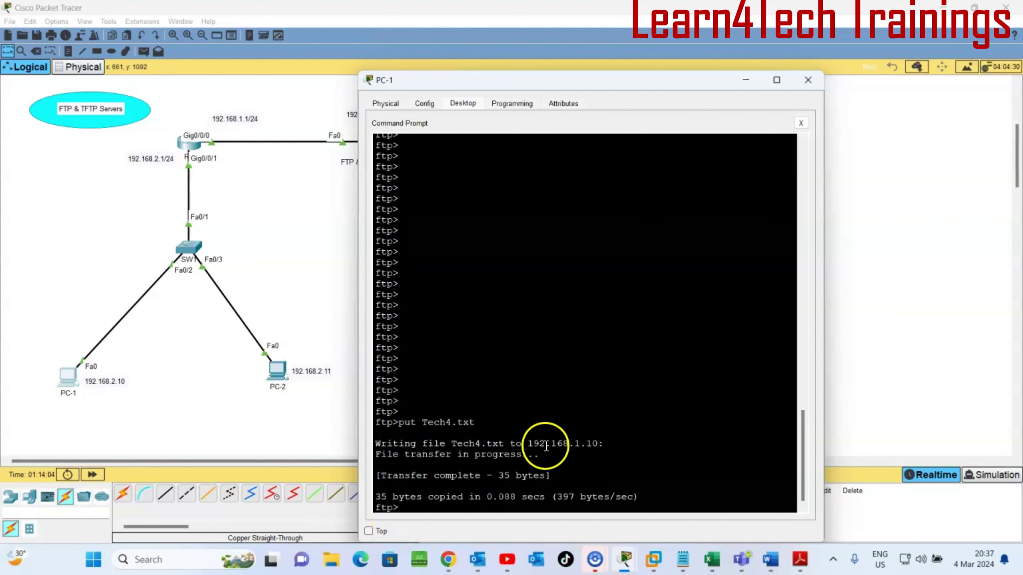
left_click_drag(527, 443, 599, 443)
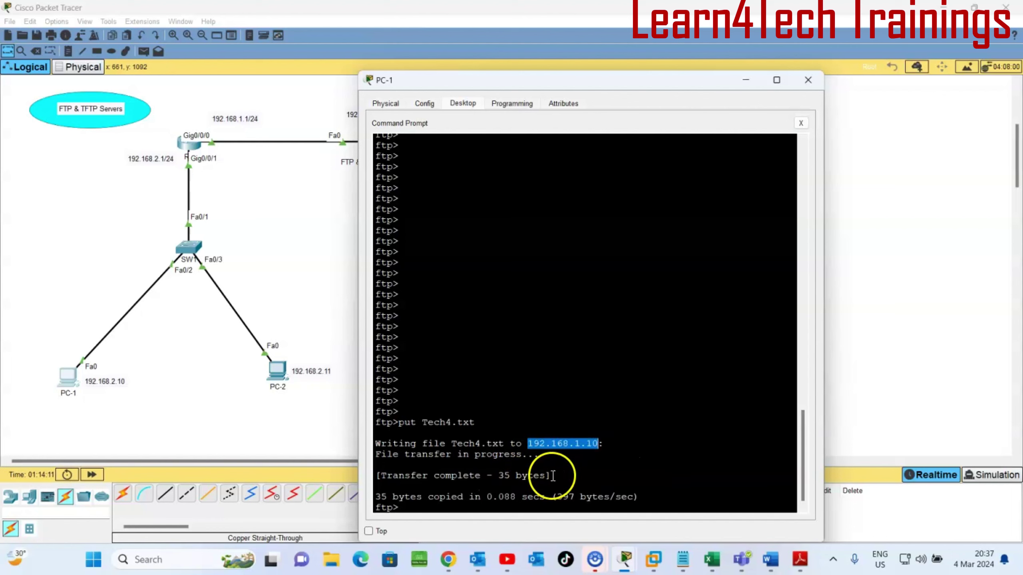
left_click(473, 510)
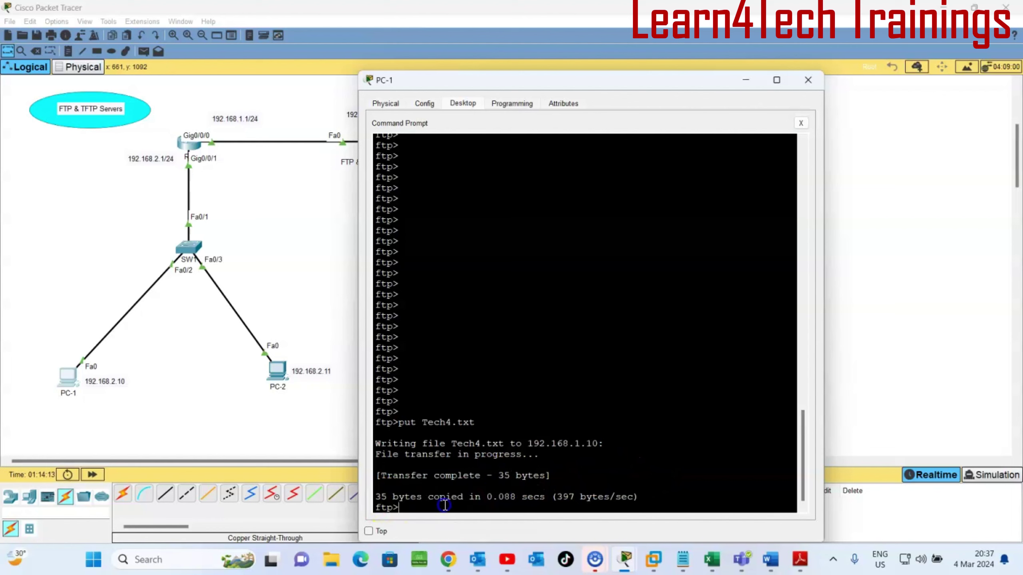
key("Return")
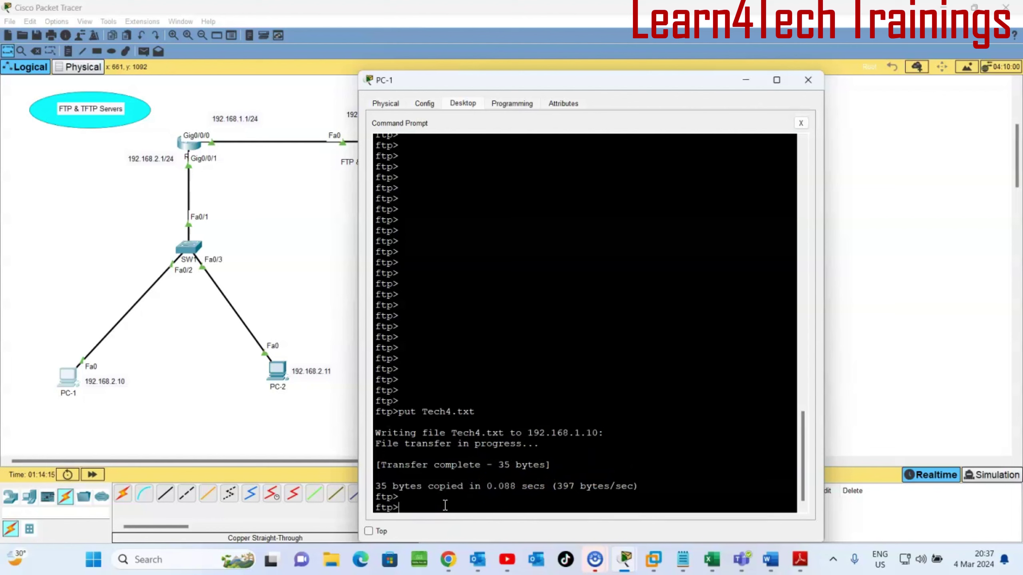
List the server's FTP directory again from PC-1 and look for Tech4.txt in the listing.
left_click(453, 425)
type("dir")
key("Return")
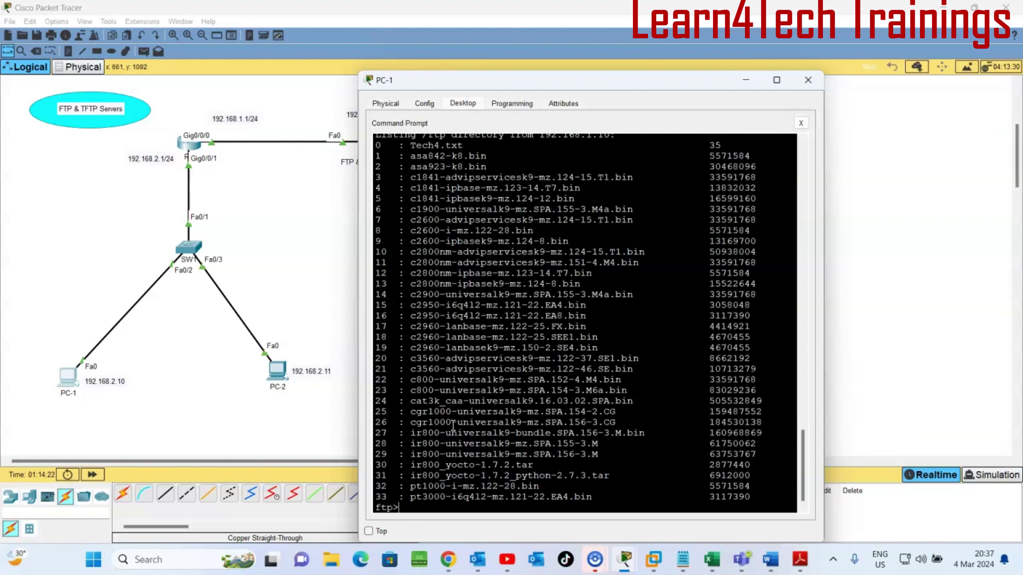
left_click_drag(411, 145, 469, 145)
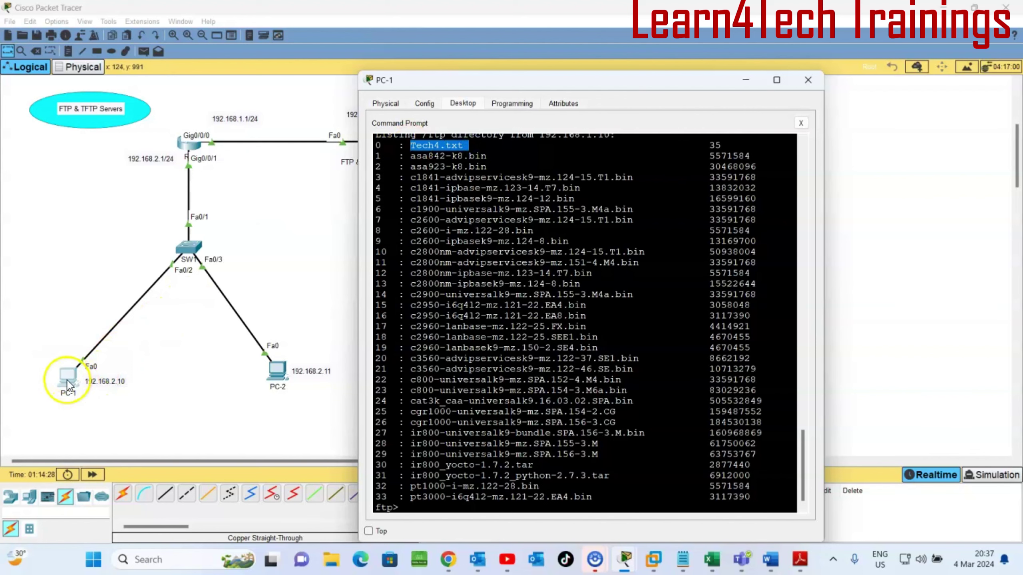
scroll(415, 161, "up", 3)
scroll(431, 207, "down", 3)
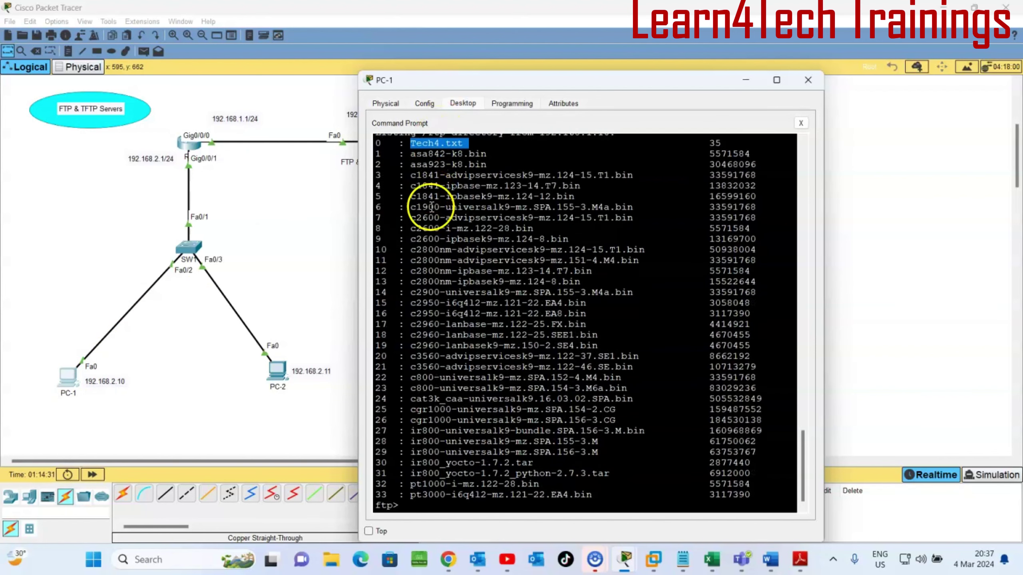
Open the FTP service on the FTP & TFTP Server and locate Tech4.txt in its file list.
left_click(252, 229)
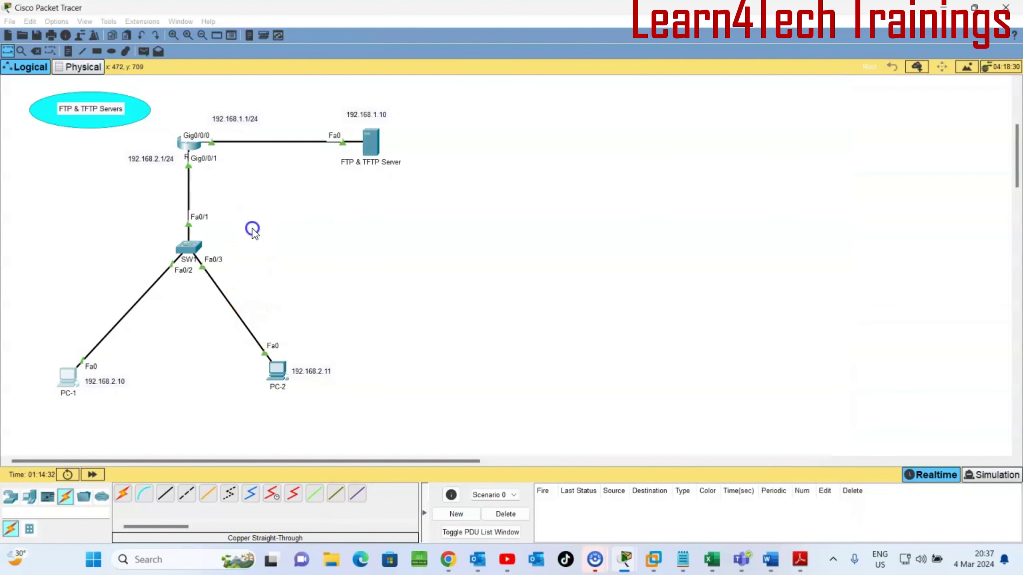
left_click(376, 163)
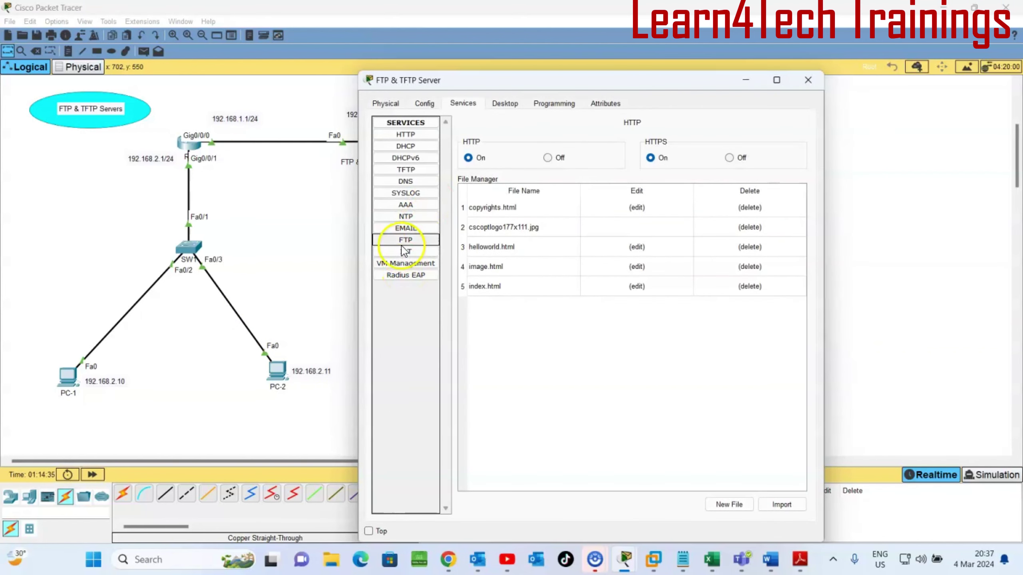
left_click(404, 242)
left_click(489, 363)
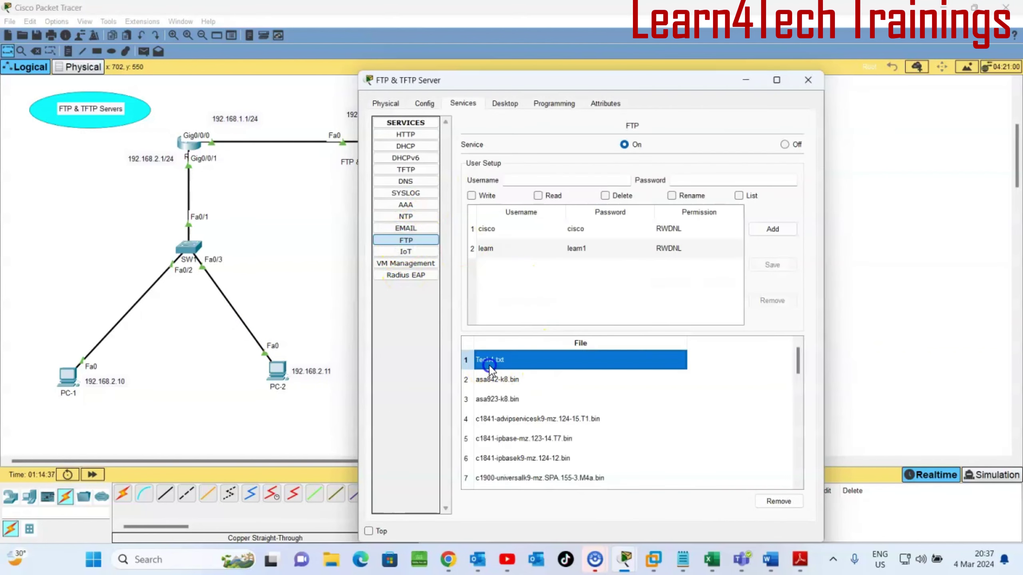
scroll(492, 367, "down", 2)
scroll(496, 368, "up", 2)
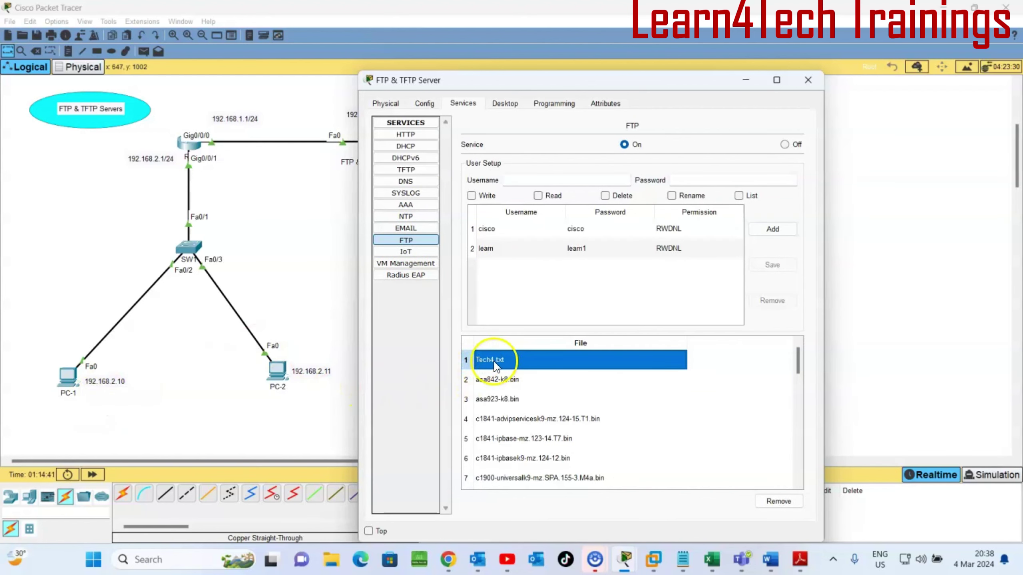
Open the Command Prompt on PC-2 and start an FTP connection to 192.168.1.10.
left_click(273, 280)
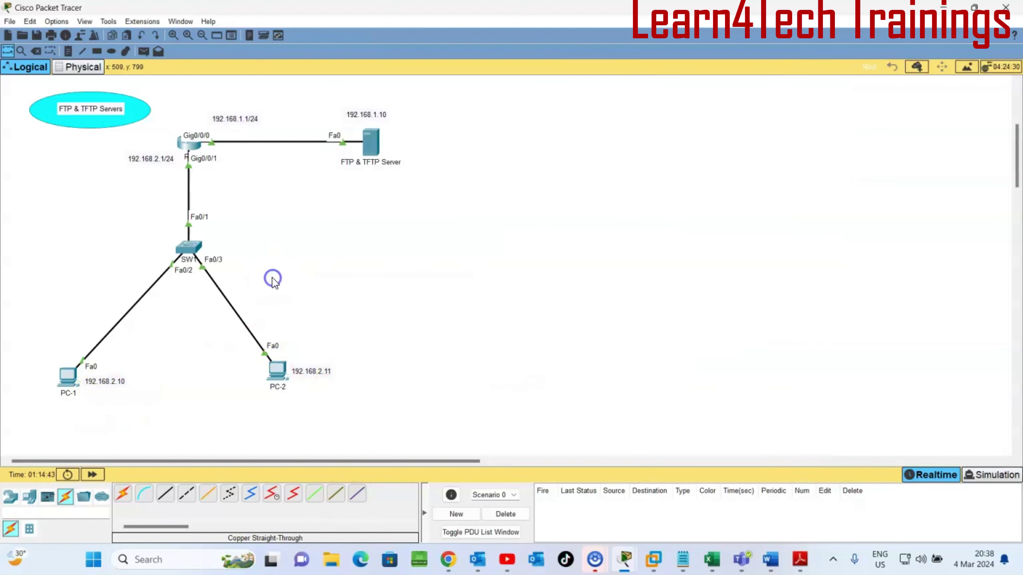
left_click(282, 375)
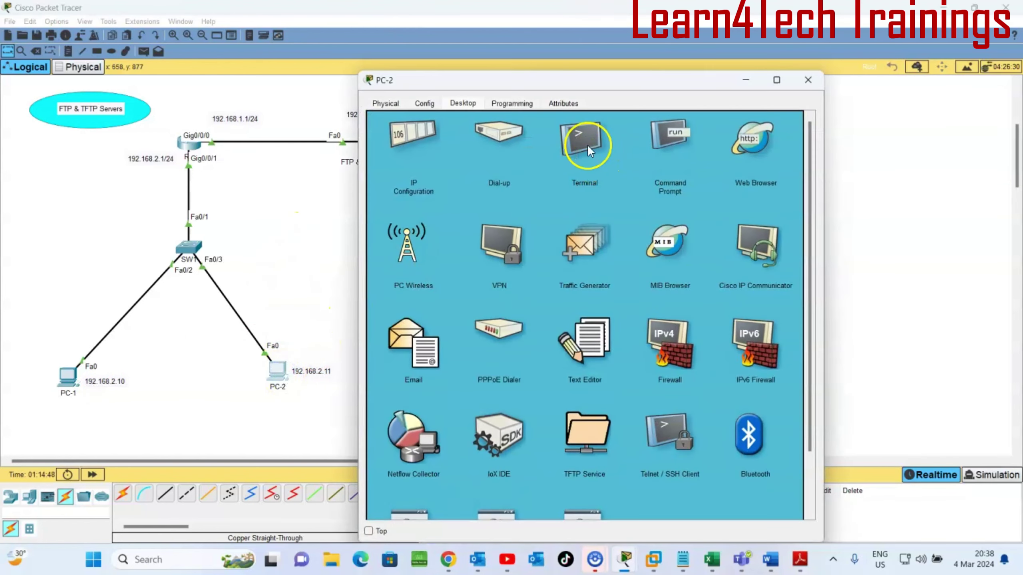
left_click(677, 137)
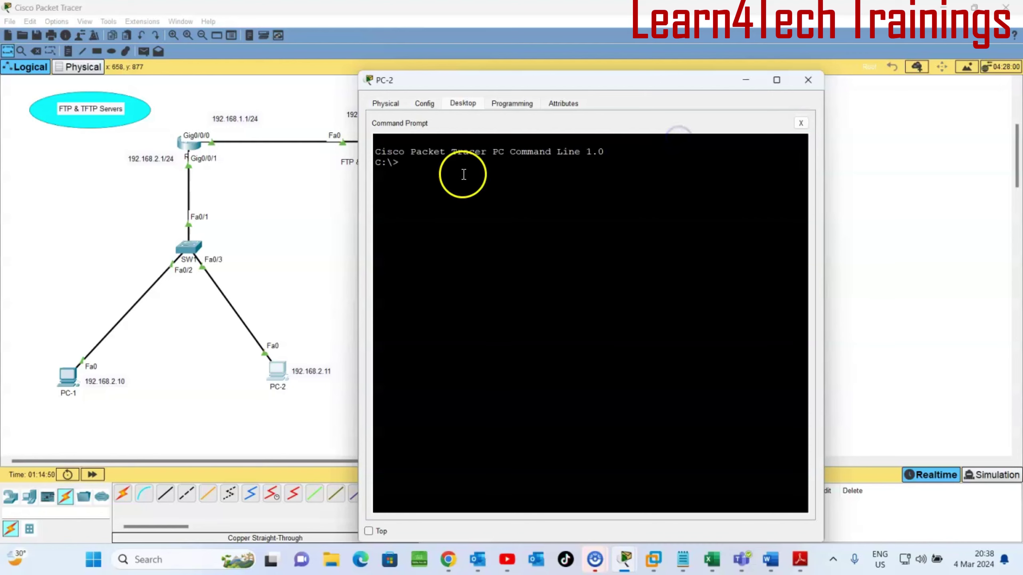
key("Return")
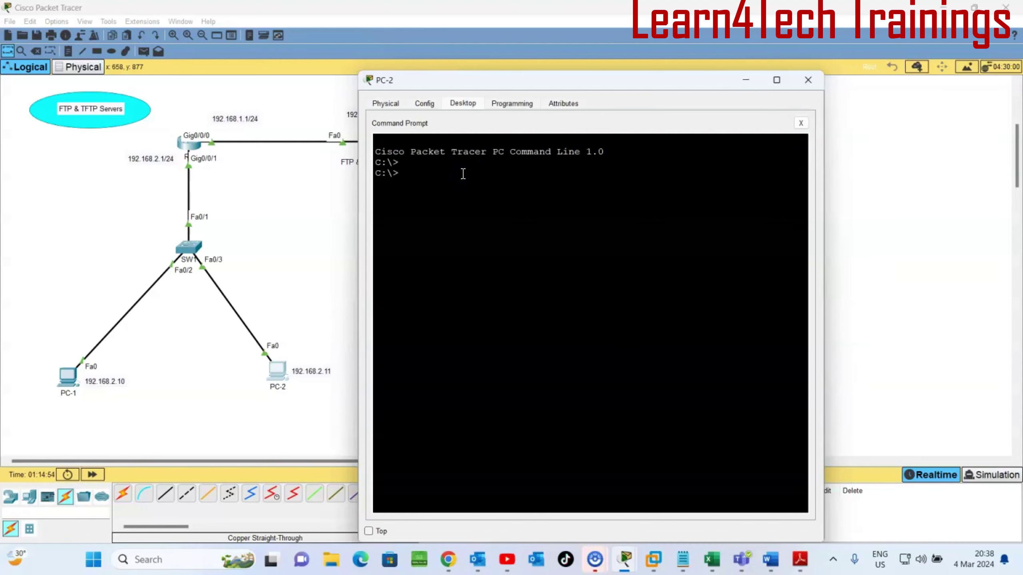
type("ftp 192.168.1.10")
key("Return")
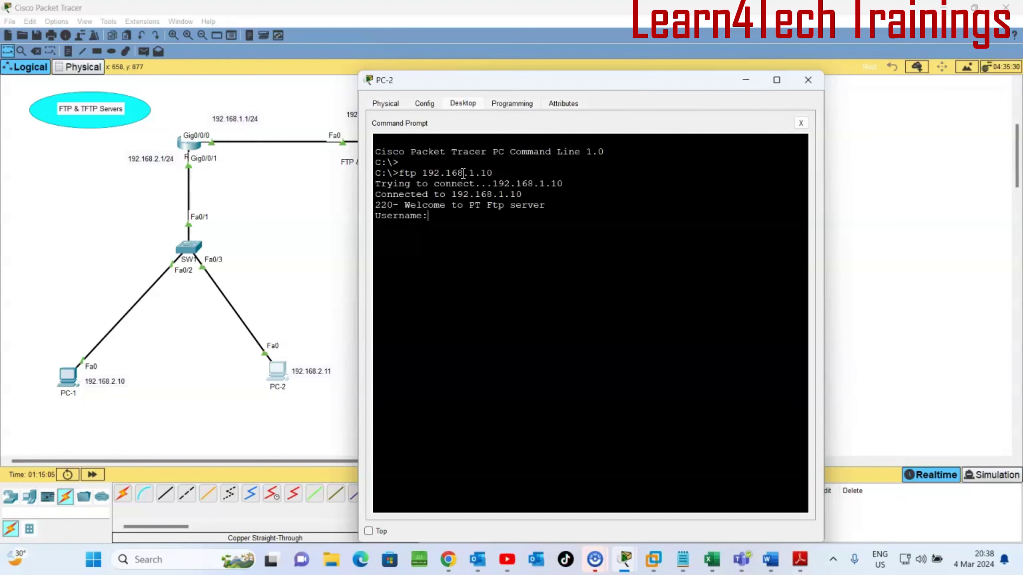
Log in to the FTP server from PC-2 with the username learn and the account password.
type("learn")
key("Return")
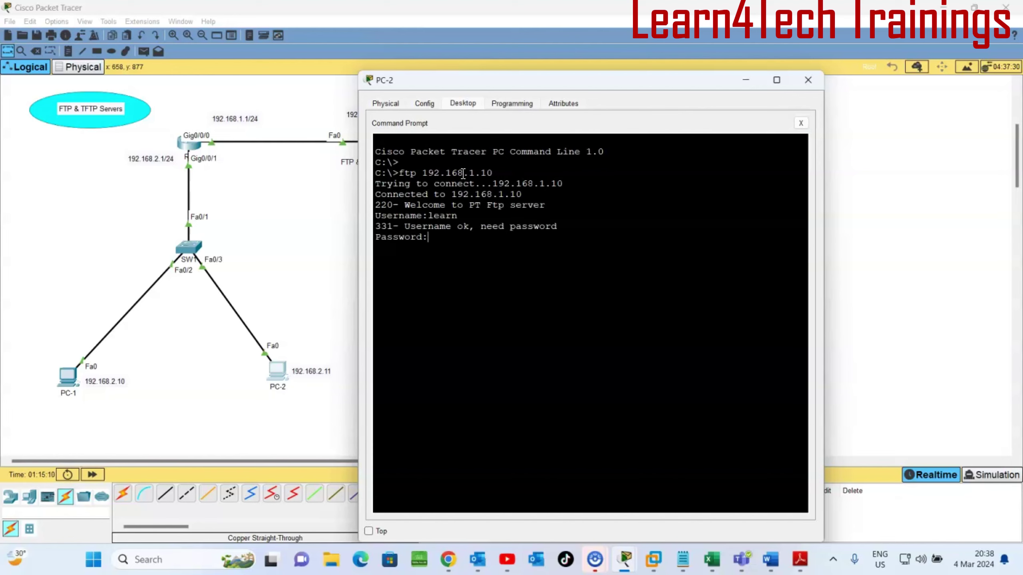
key("Return")
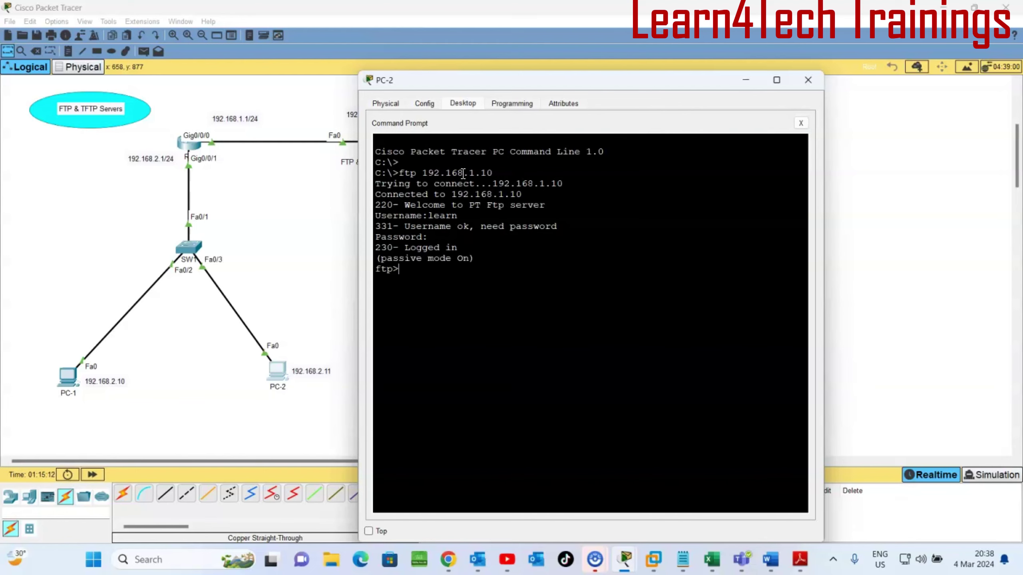
List the server's FTP directory from PC-2 with dir and locate Tech4.txt in the listing.
key("Return")
key("Return")
type("dir")
key("Return")
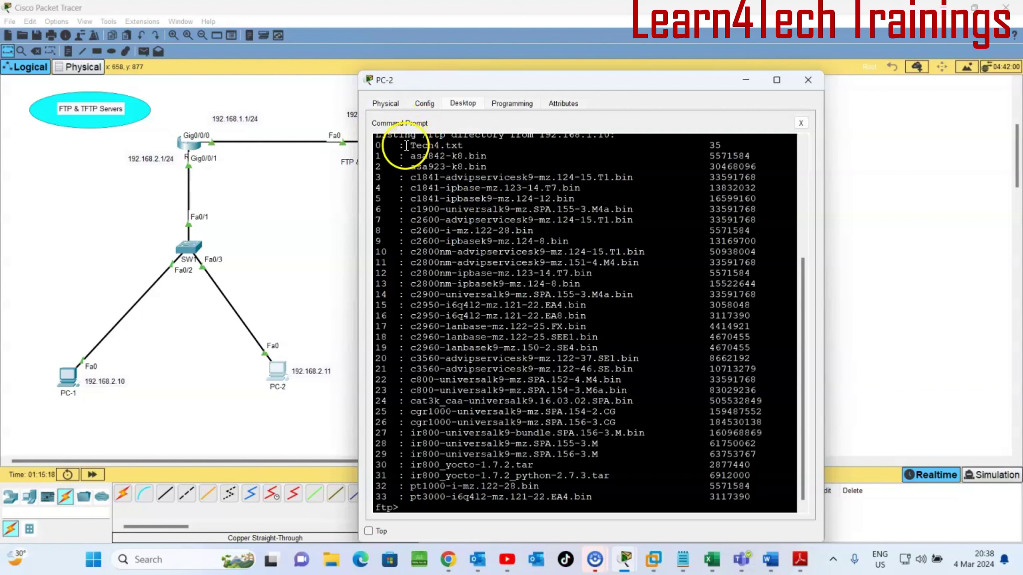
left_click_drag(404, 145, 471, 143)
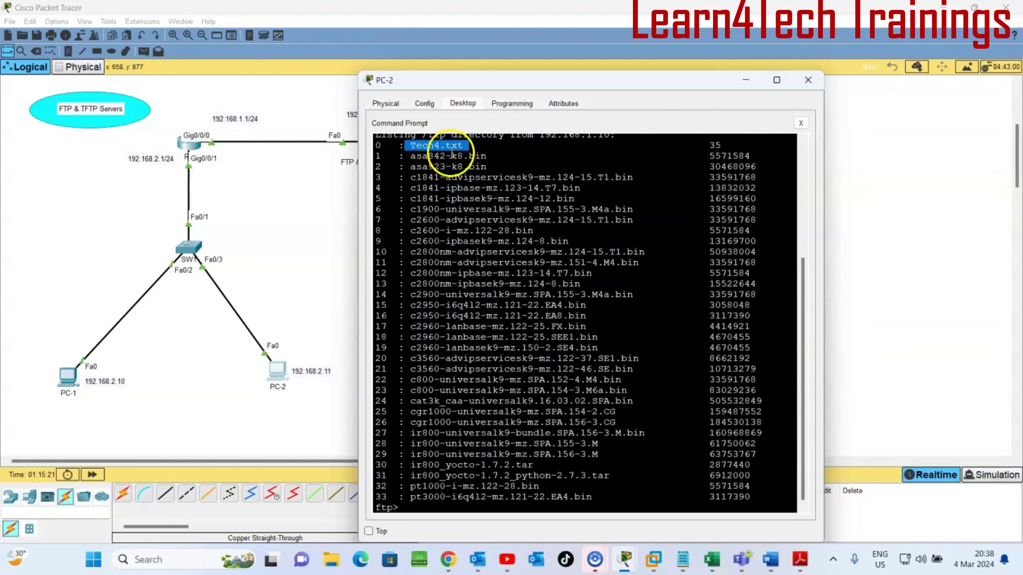
scroll(478, 191, "down", 1)
left_click(434, 512)
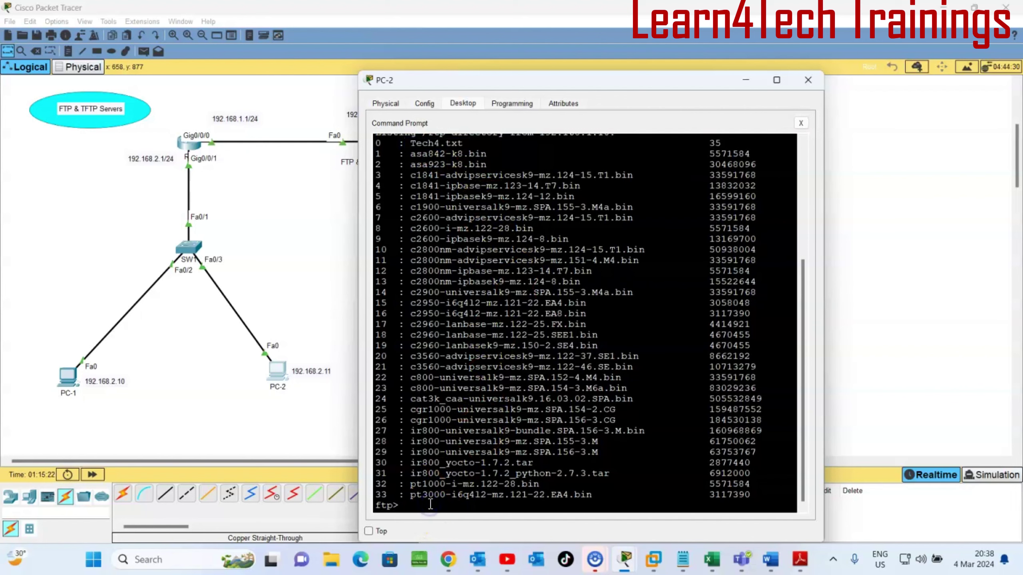
key("Return")
key("Return")
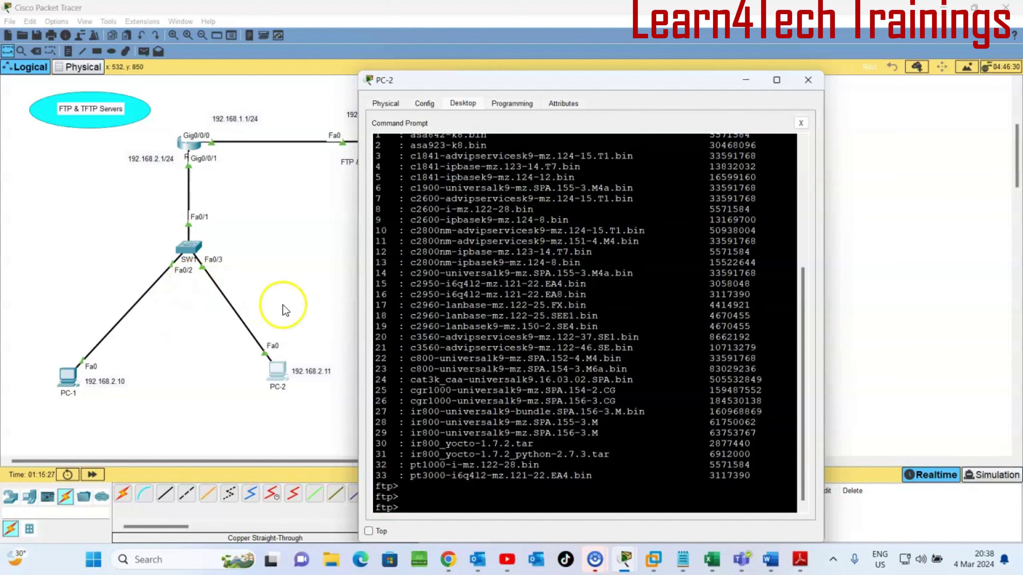
Check which text files are stored on PC-2 using its Text Editor, and close the editor.
left_click(294, 290)
left_click(277, 375)
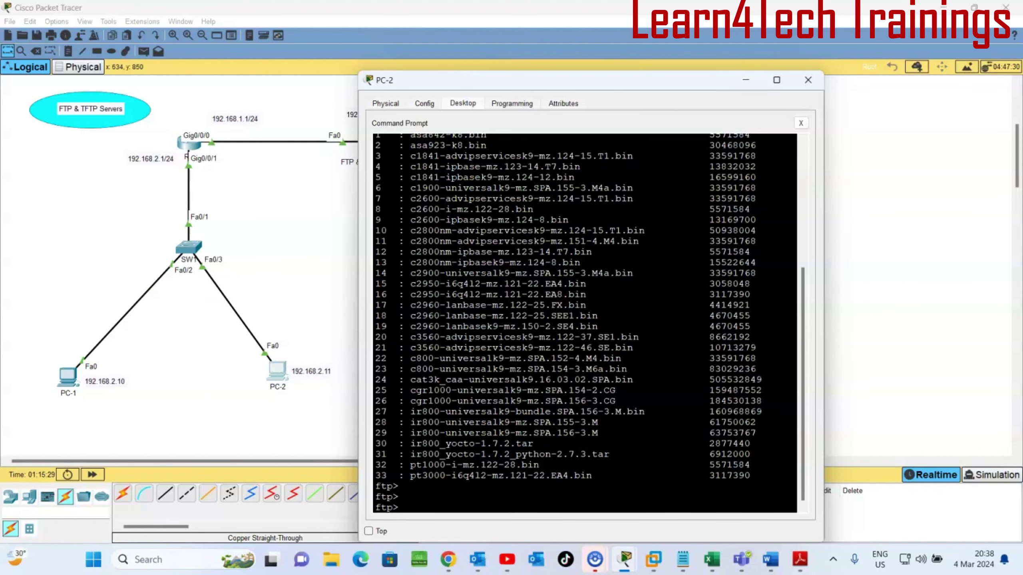
left_click(801, 123)
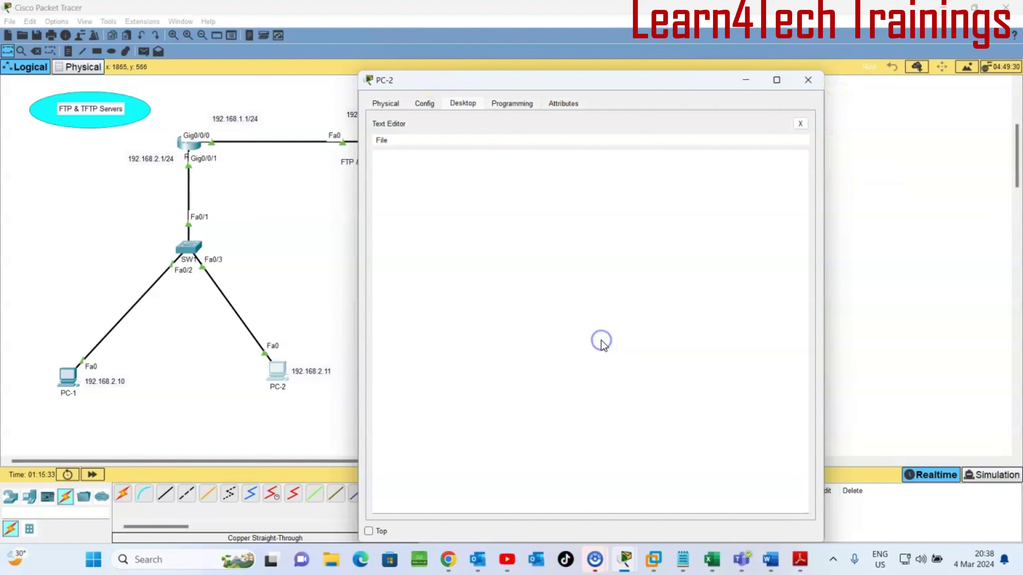
left_click(382, 142)
left_click(399, 166)
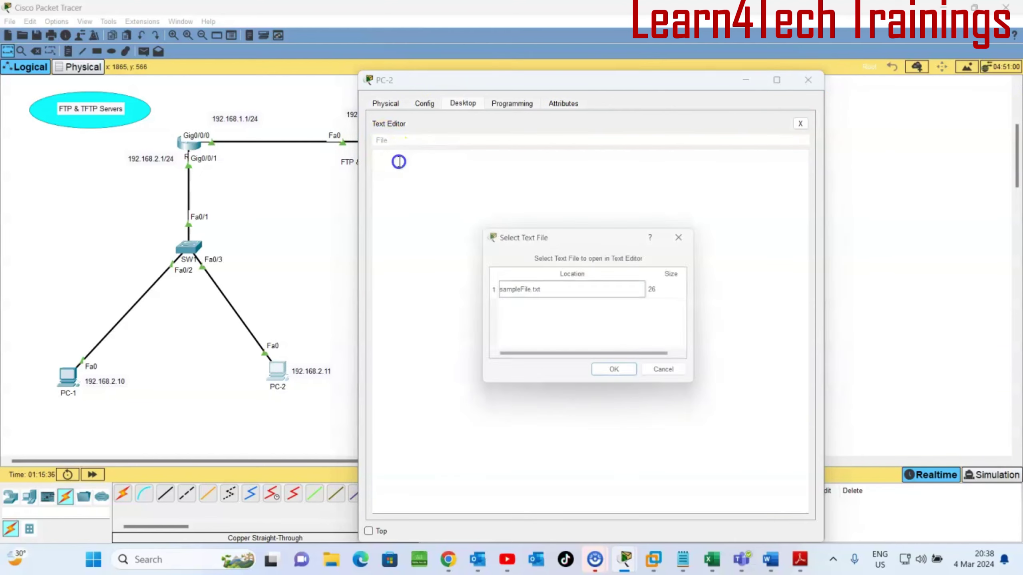
left_click(497, 294)
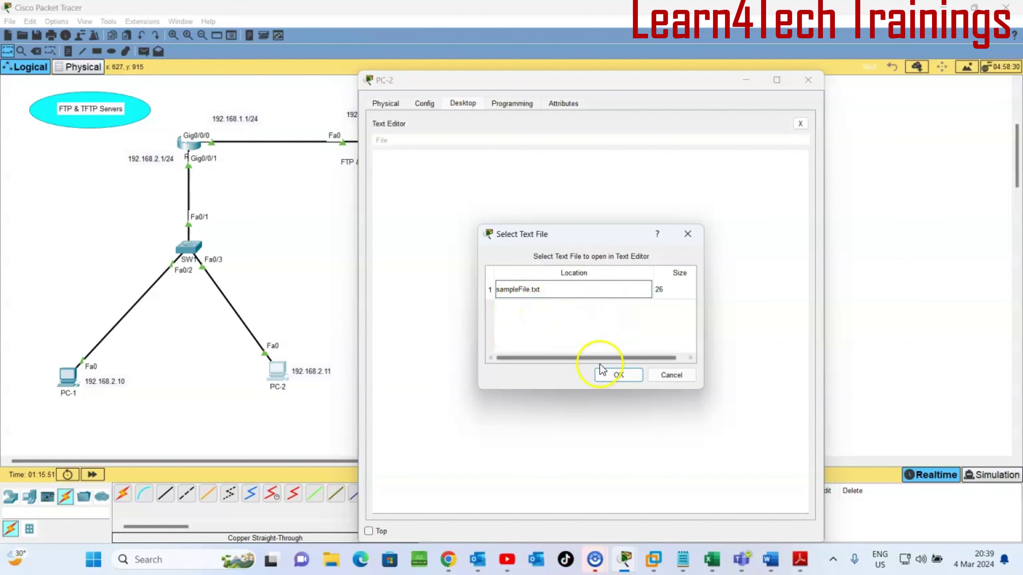
left_click(612, 375)
left_click(800, 124)
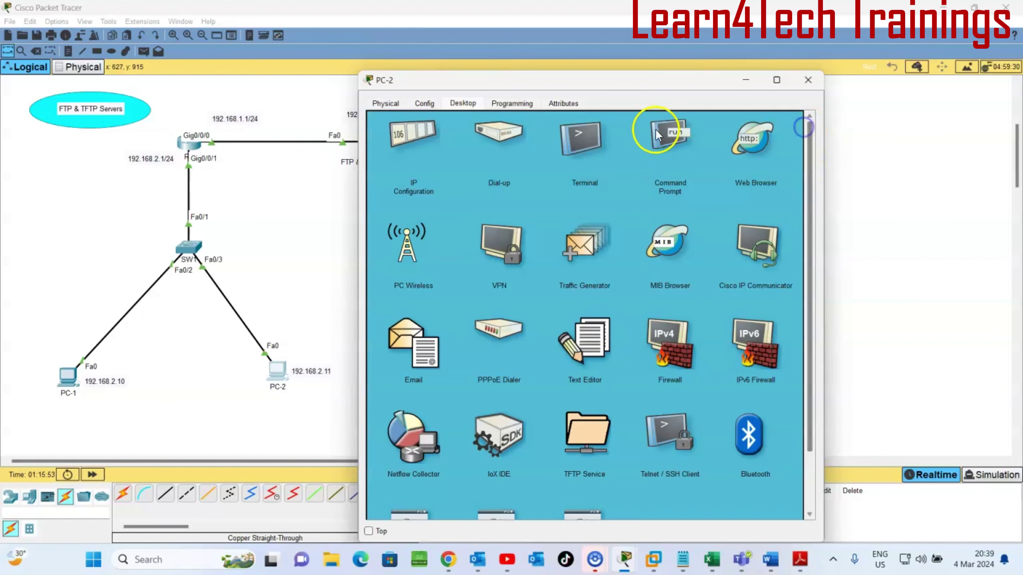
Download Tech4.txt from the FTP server to PC-2 with the get command and review the transfer output.
left_click(670, 140)
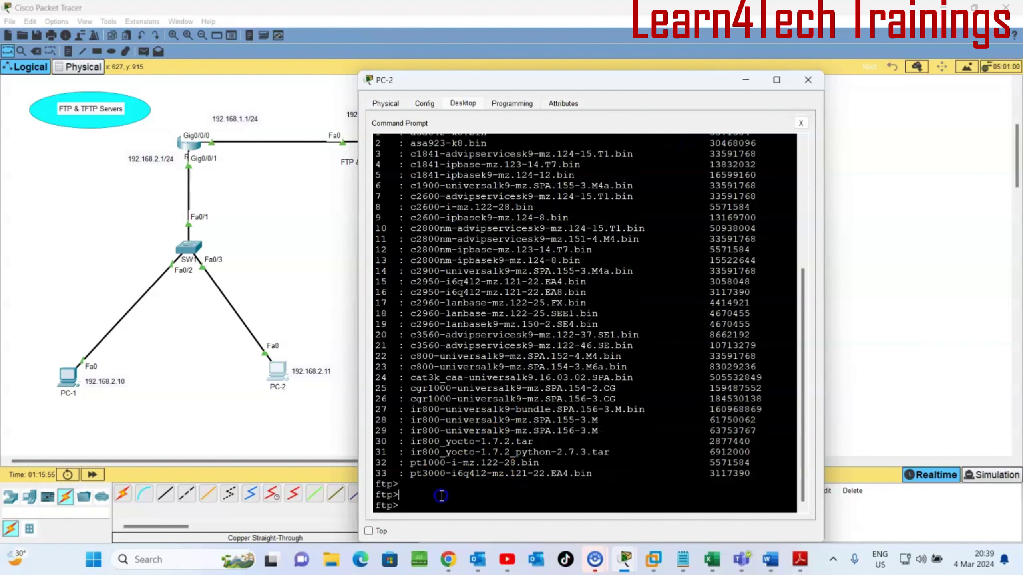
scroll(410, 173, "up", 3)
left_click_drag(375, 217, 498, 215)
scroll(498, 215, "down", 3)
key("Return")
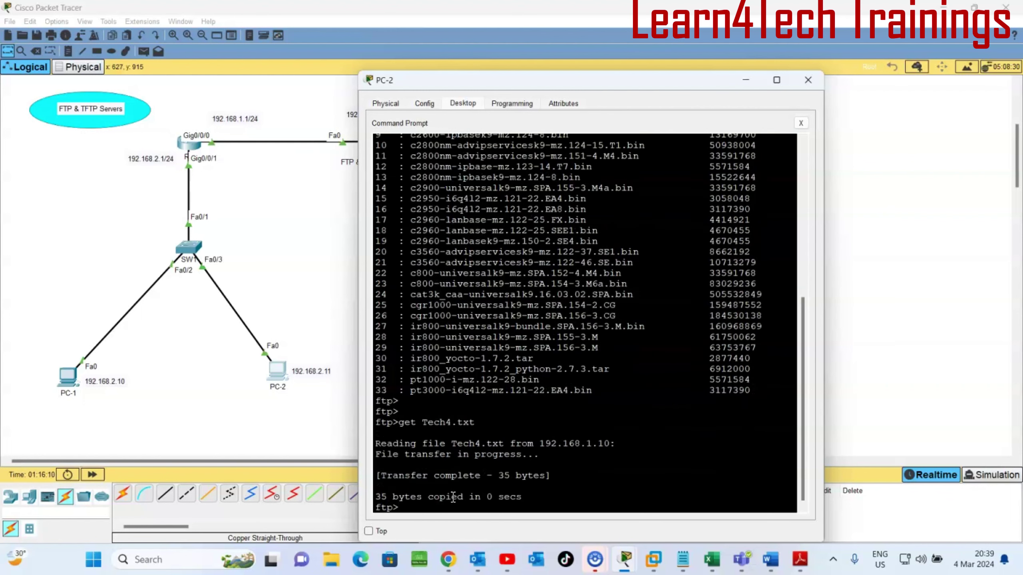
key("Return")
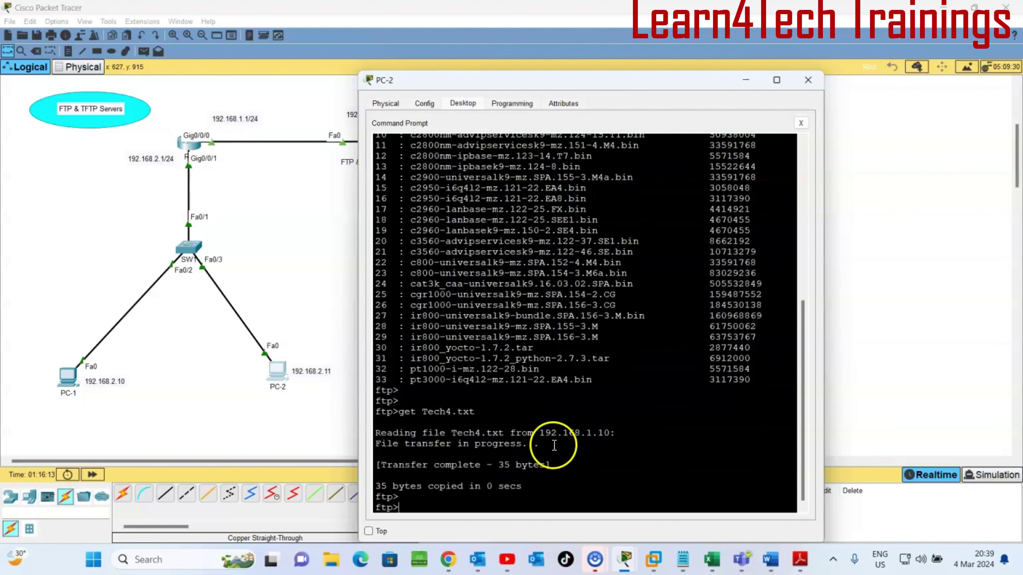
left_click(415, 511)
key("Return")
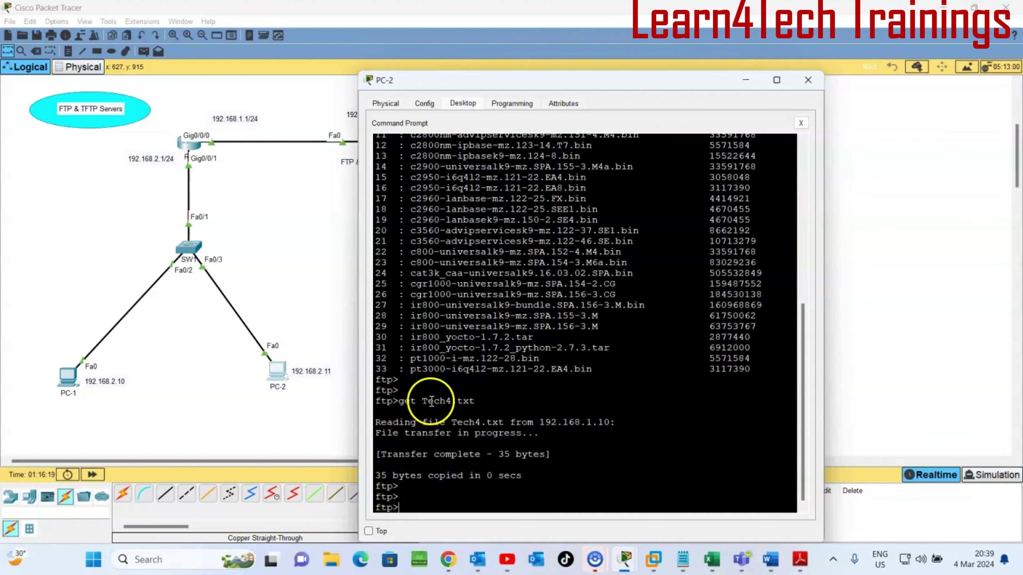
scroll(413, 399, "up", 4)
scroll(437, 397, "down", 4)
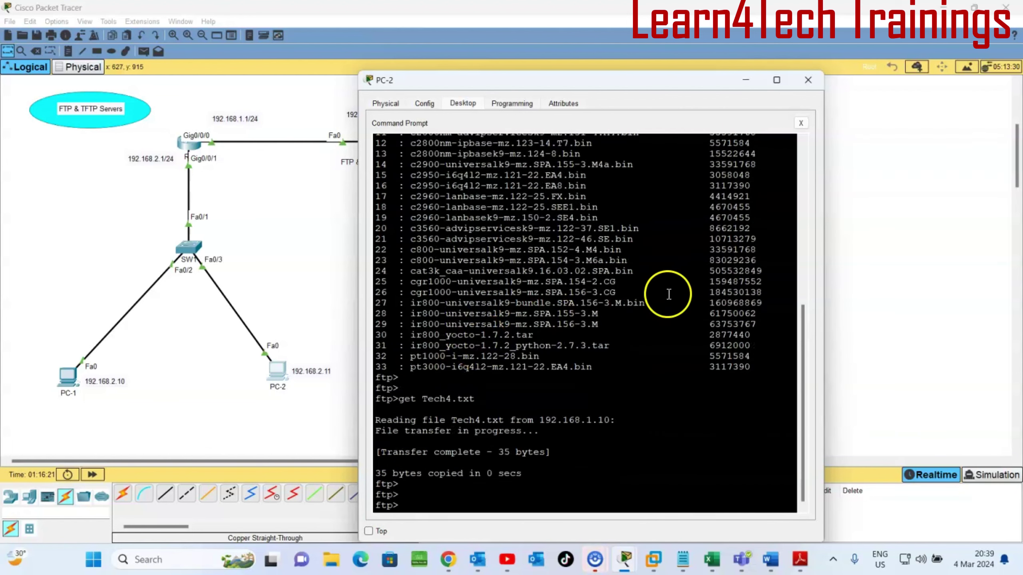
Open the file selection in PC-2's Text Editor and look for the downloaded Tech4.txt.
left_click(801, 123)
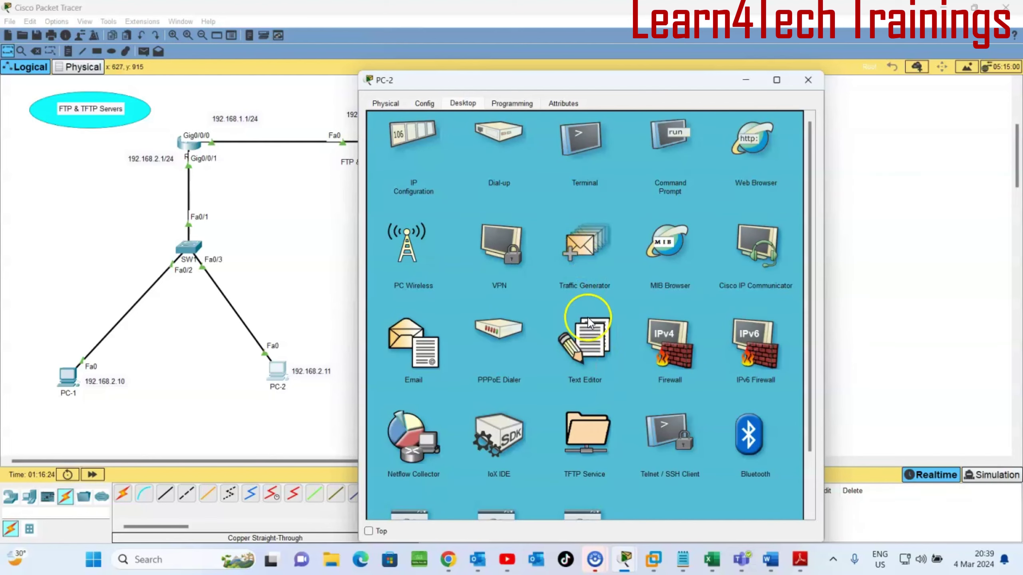
left_click(590, 322)
left_click(381, 139)
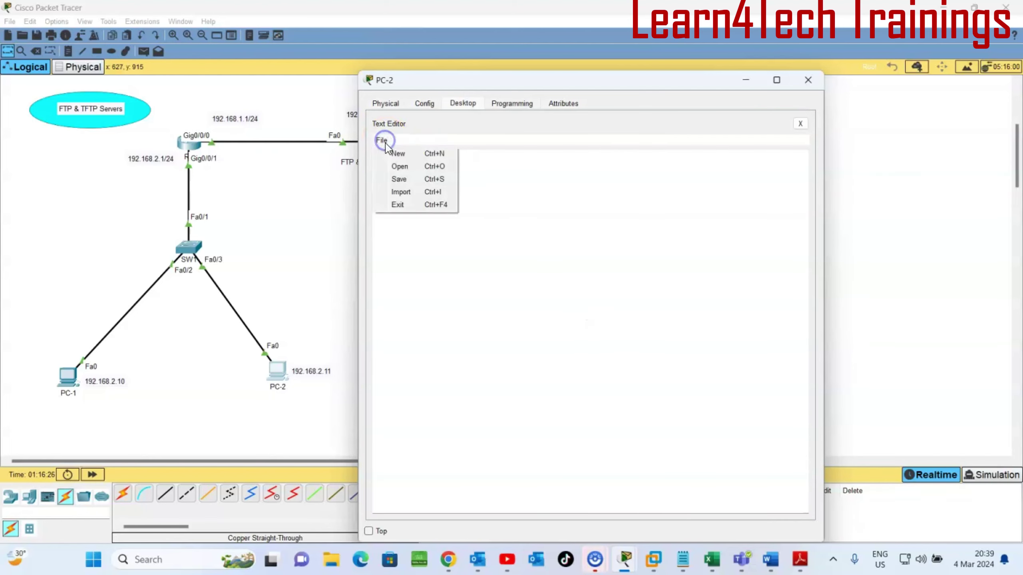
left_click(398, 165)
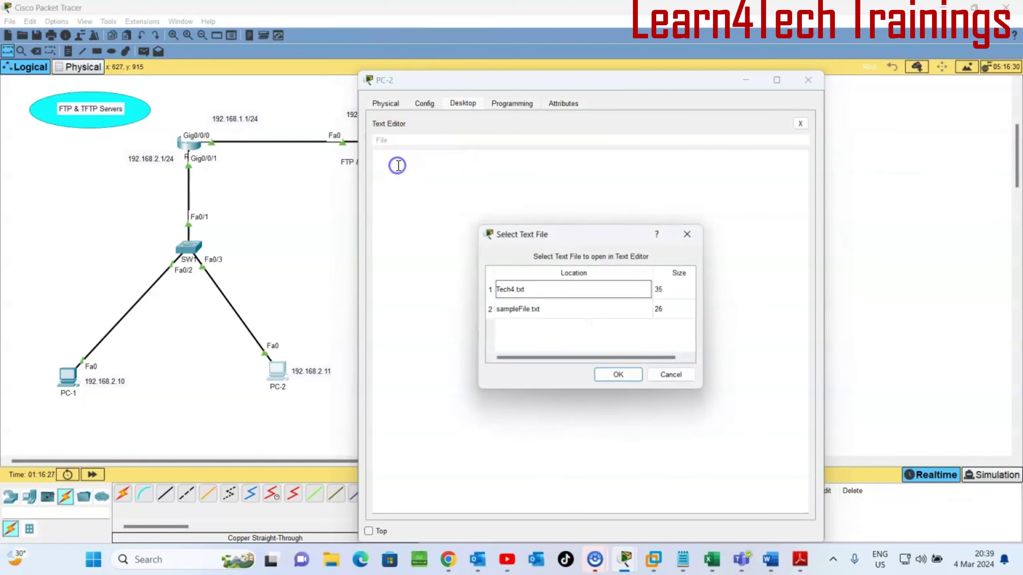
left_click(504, 289)
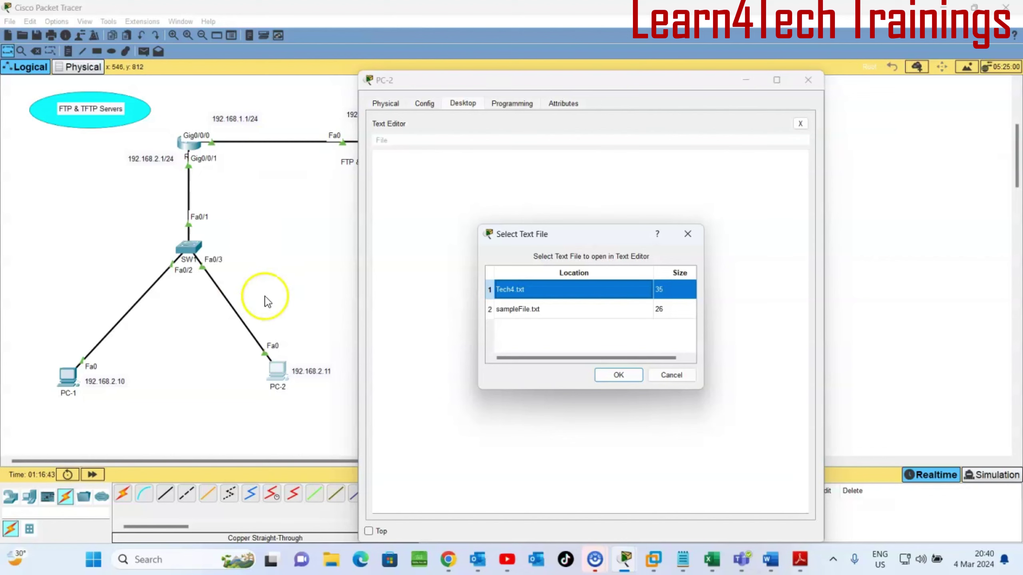
left_click(265, 239)
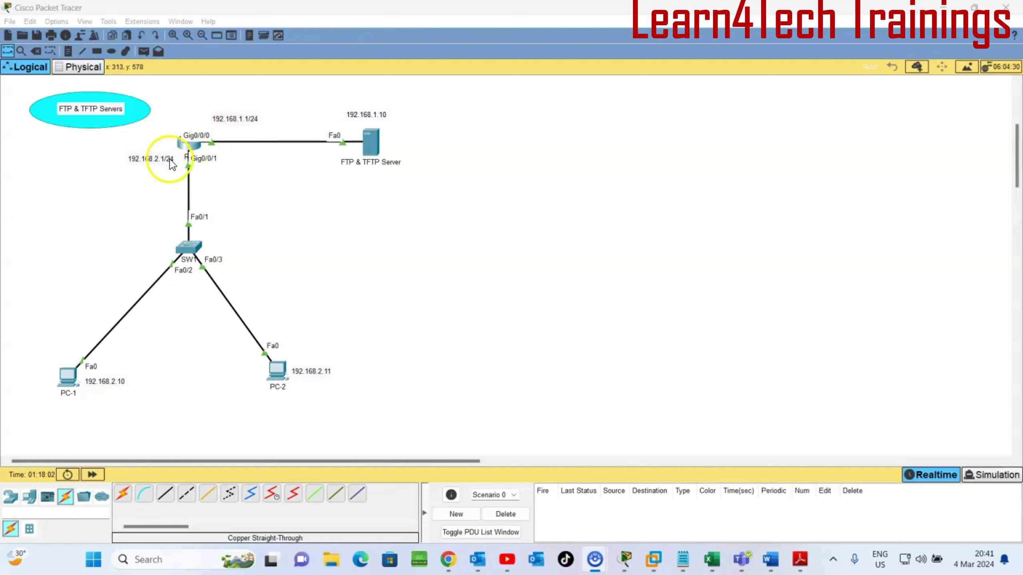
Open R1's command line and review the addresses and status of GigabitEthernet0/0/0 and GigabitEthernet0/0/1 in the earlier output.
left_click(189, 145)
scroll(463, 181, "up", 5)
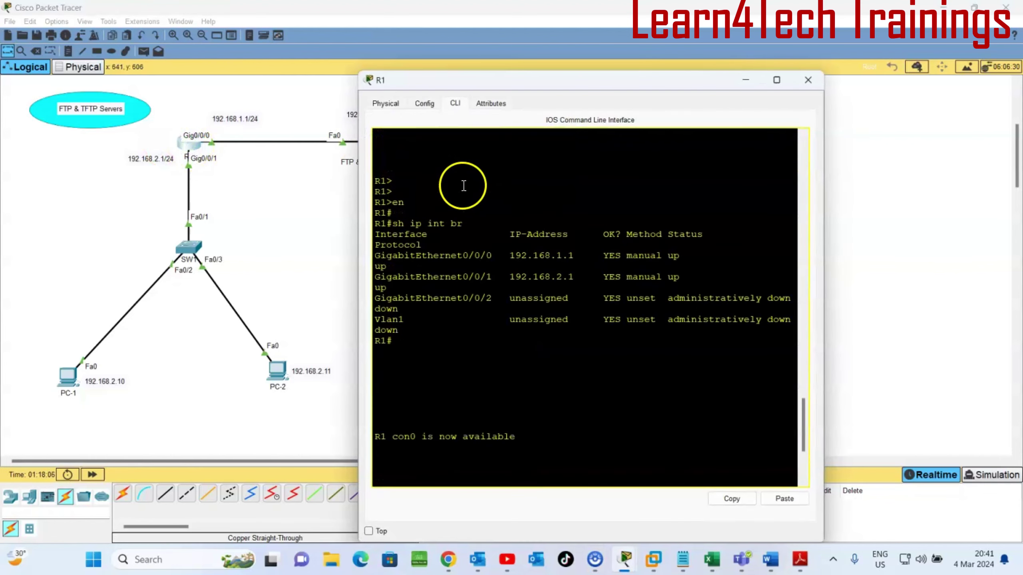
scroll(465, 200, "down", 5)
scroll(465, 200, "up", 3)
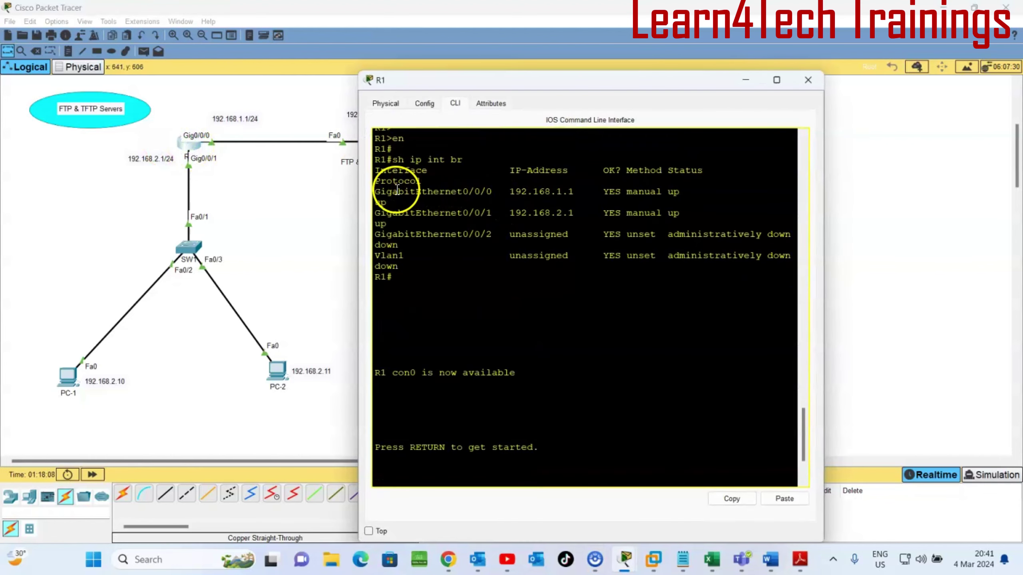
left_click_drag(403, 191, 667, 224)
left_click(645, 225)
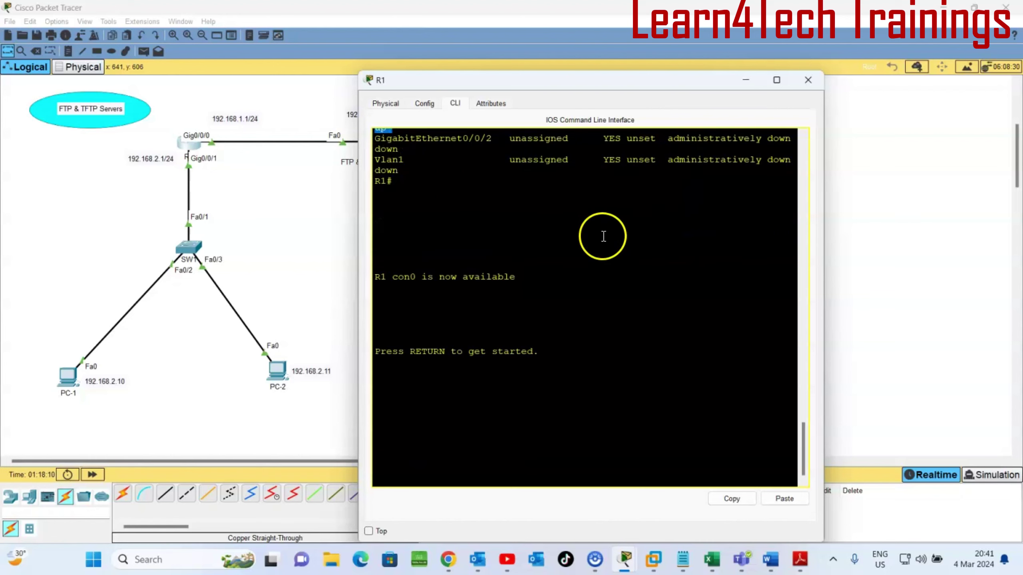
Enter privileged mode on R1 with en and enter global configuration mode with conf t.
key("Return")
key("Return")
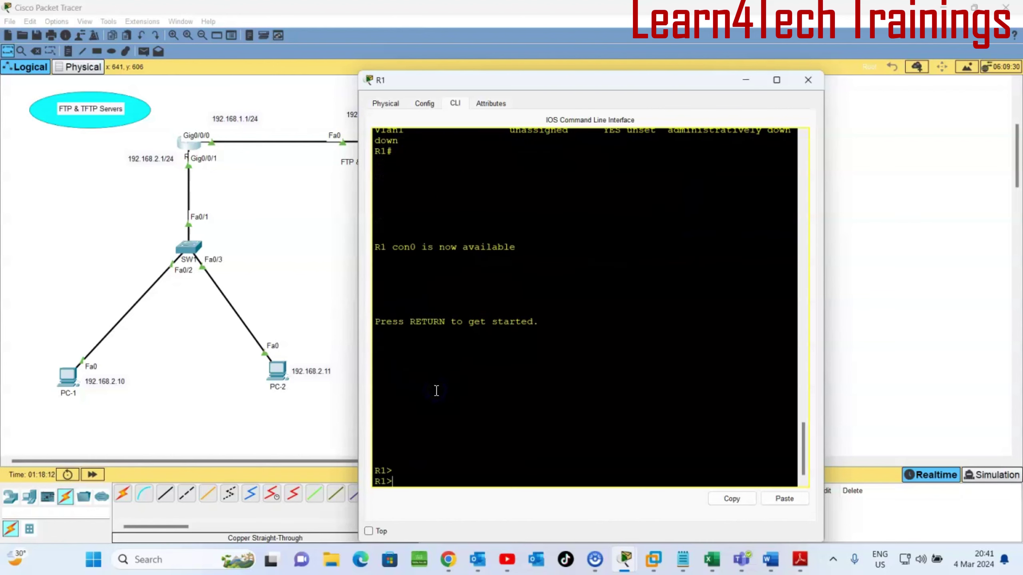
left_click(384, 471)
type("en")
key("Return")
key("Return")
key("Return")
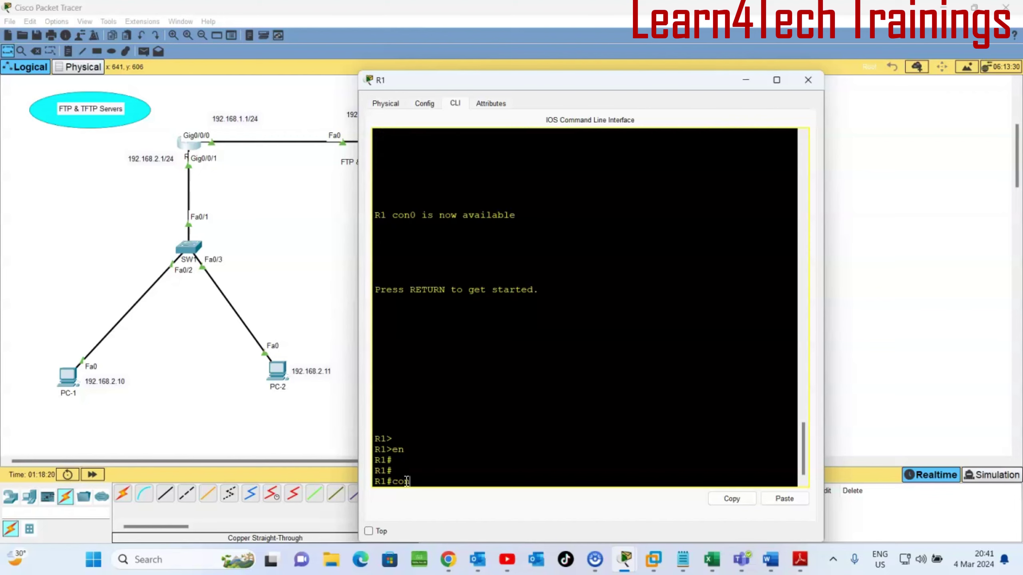
type("conf t")
key("Return")
key("Return")
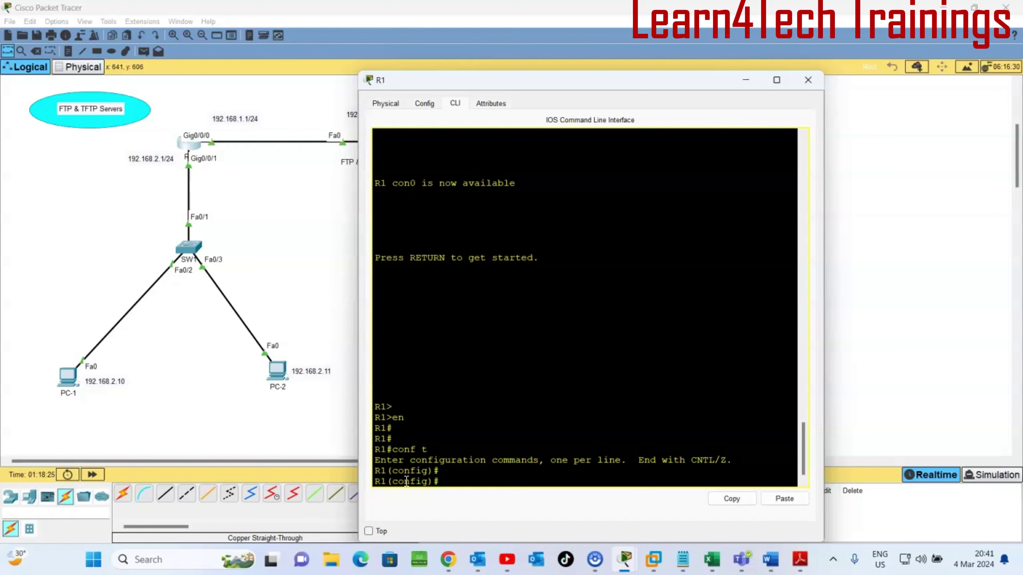
Disable IP domain lookup on R1 in global configuration mode.
key("Return")
key("Return")
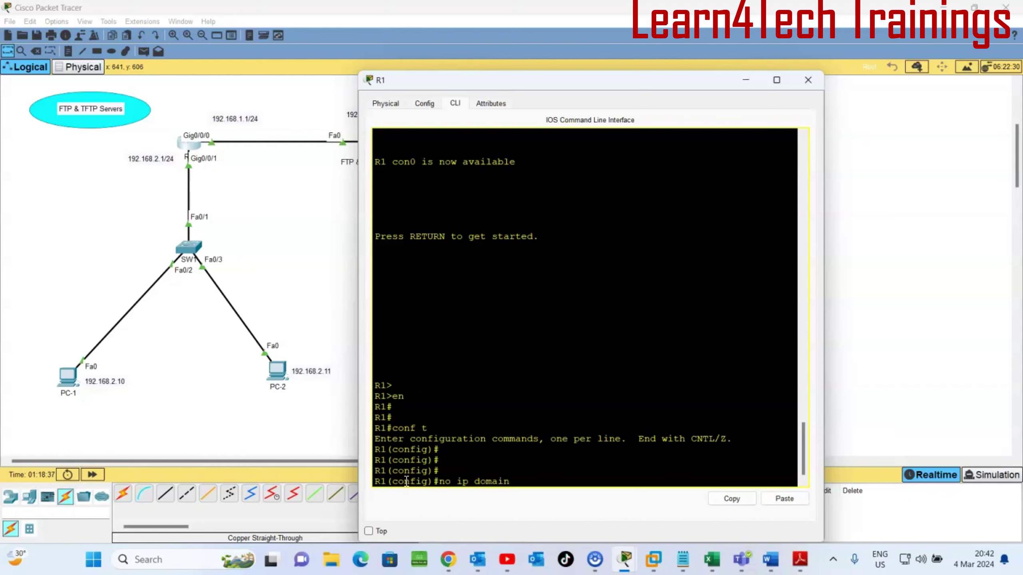
key("Tab")
key("Return")
key("Return")
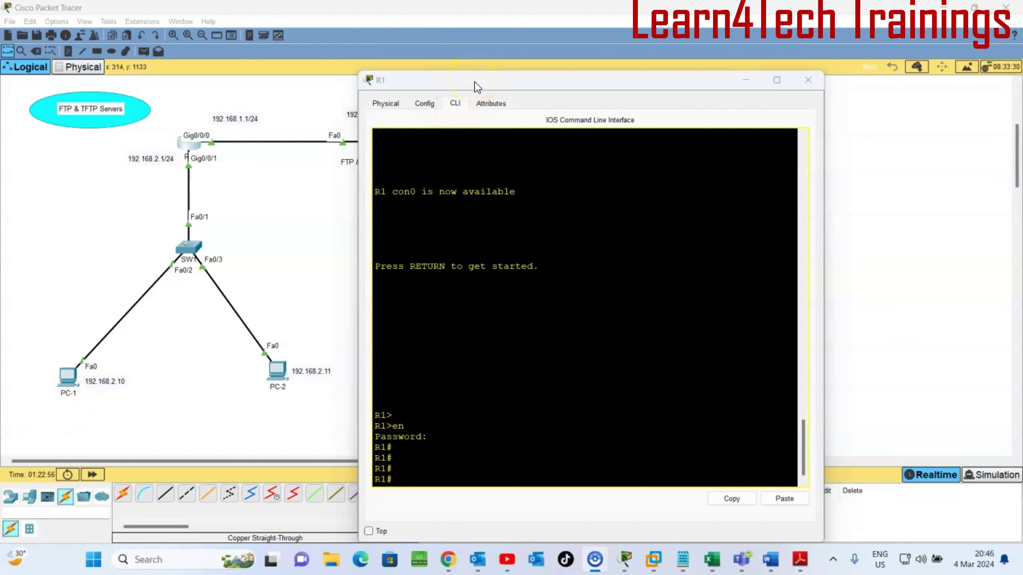
Exit R1's privileged session, then re-enter privileged mode with en and the enable password.
left_click(490, 366)
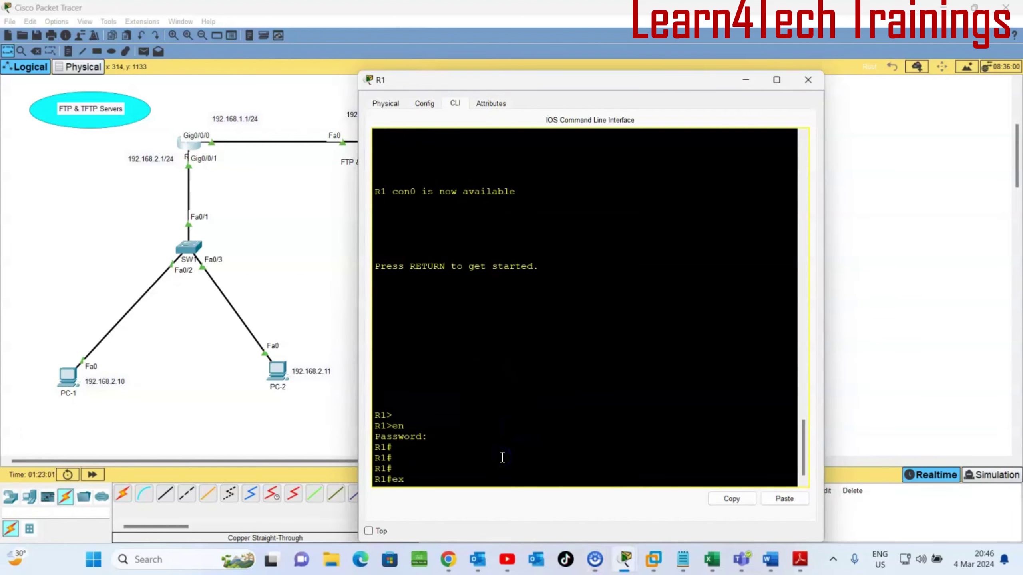
key("Return")
key("Return")
key("Return")
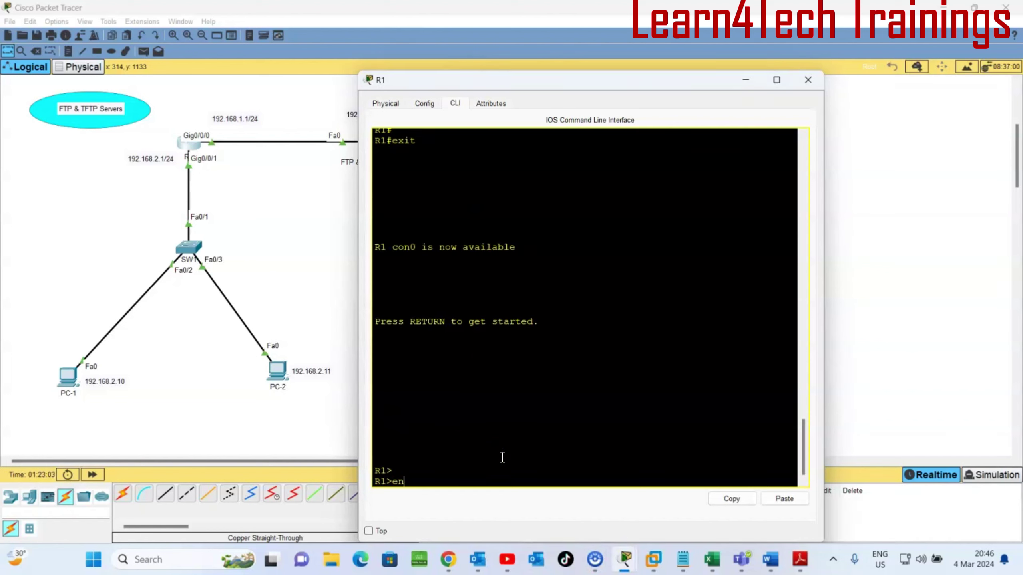
type("en")
key("Return")
key("Return")
key("Return")
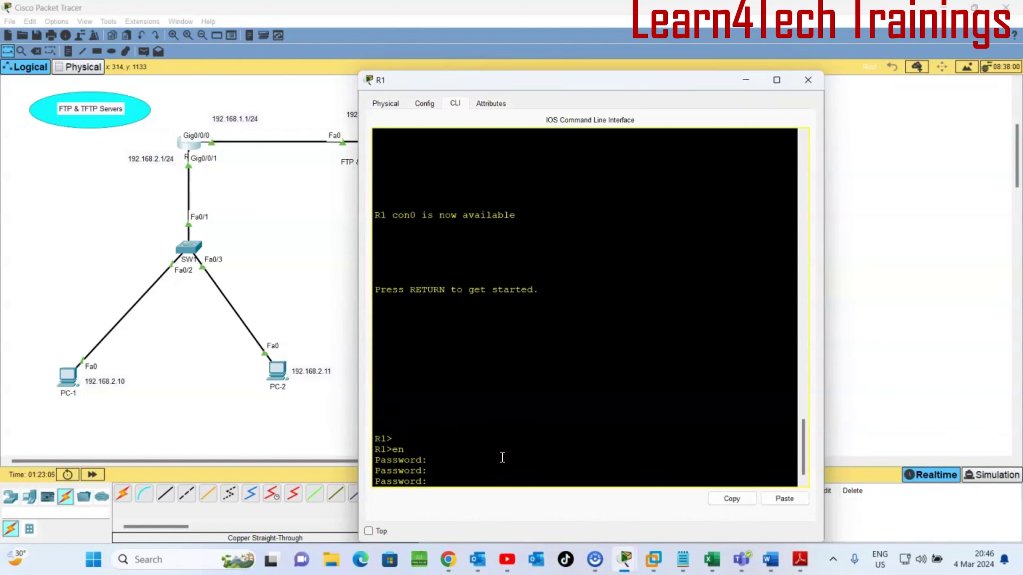
key("Return")
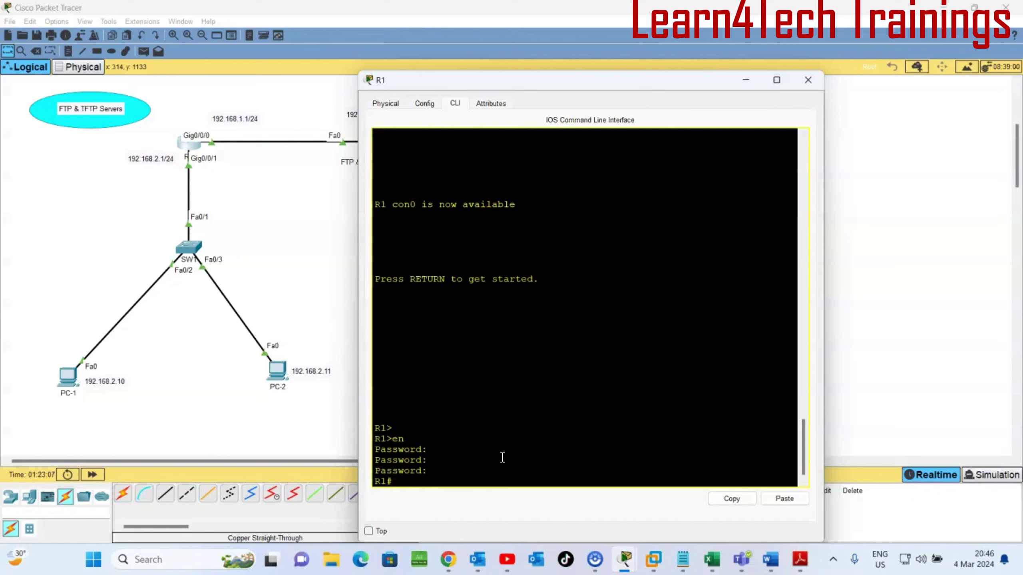
key("Return")
key("Return")
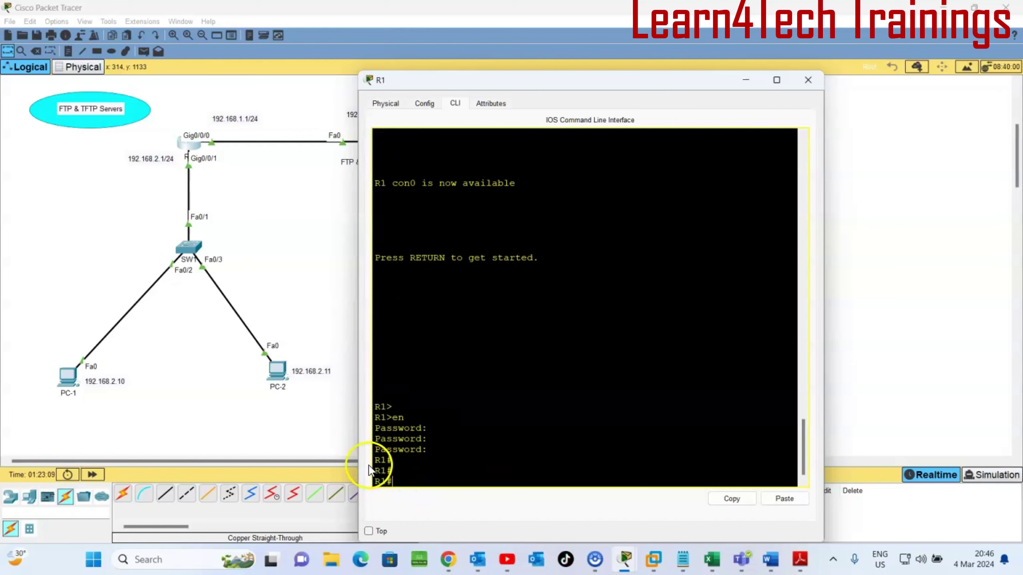
Display R1's running configuration with sh run and review the hostname, enable password and domain-lookup lines.
left_click(417, 480)
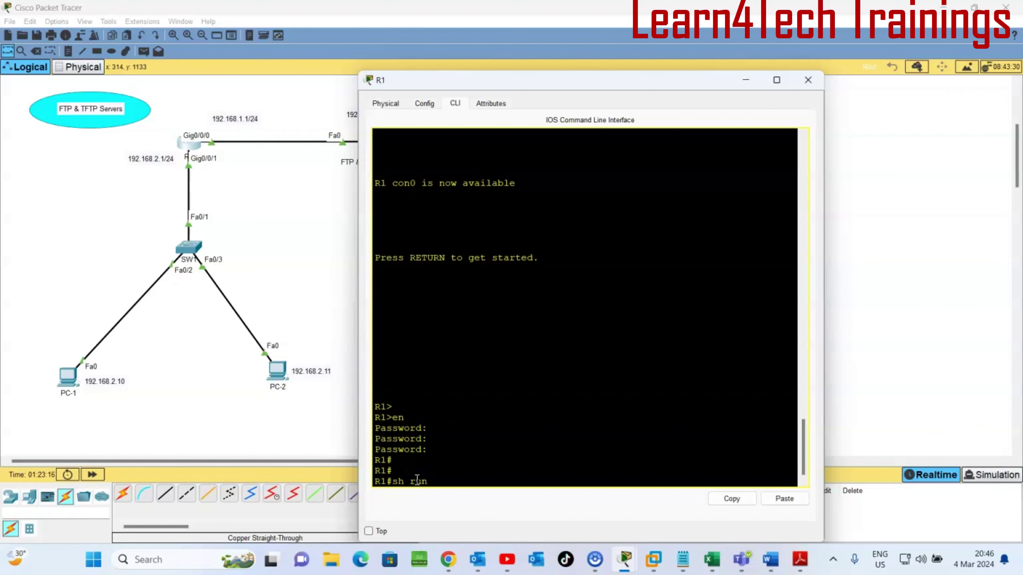
key("Return")
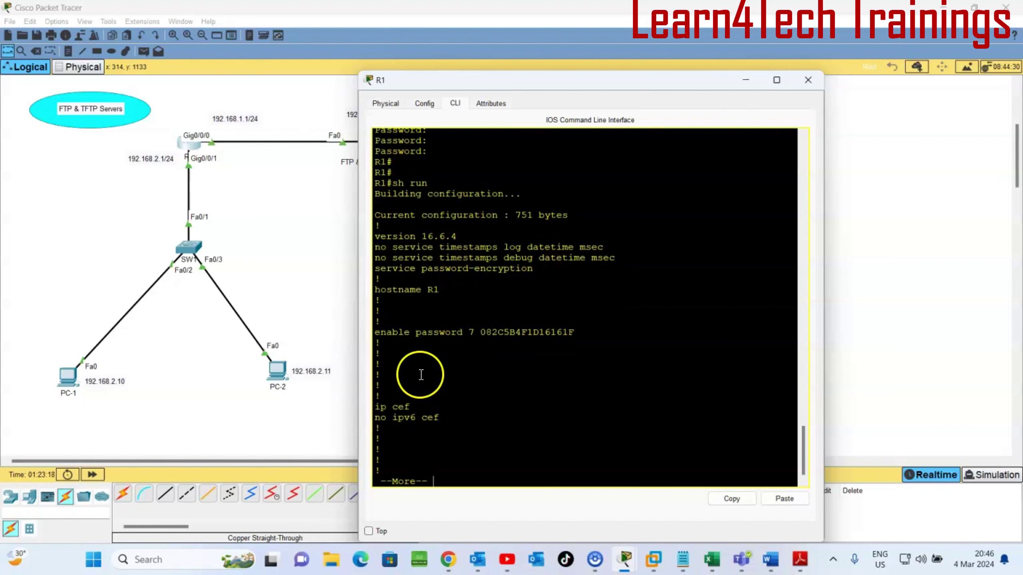
left_click_drag(439, 289, 375, 290)
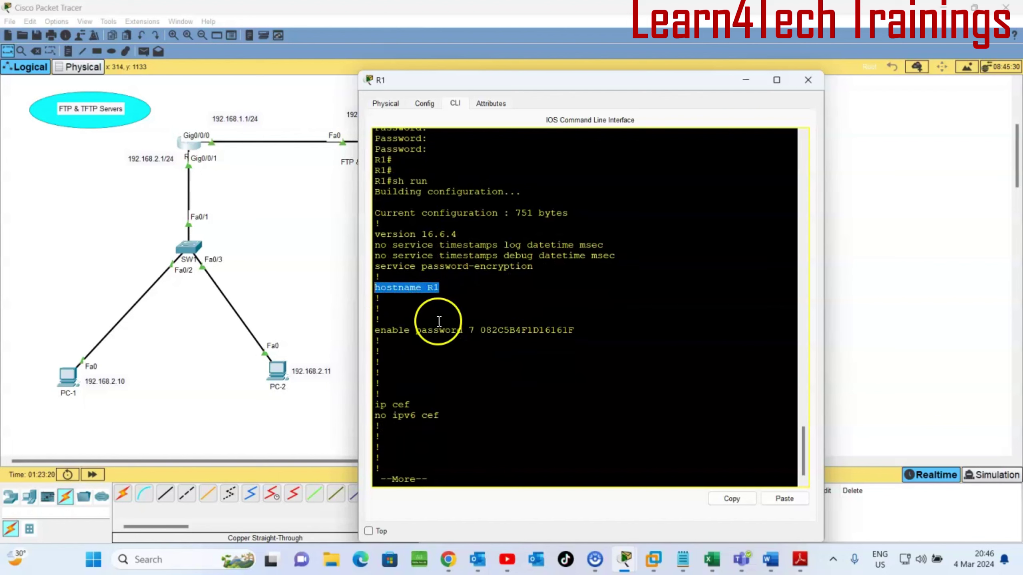
key("Return")
key("Return")
key("Return")
key("Return")
key("Return")
key("Return")
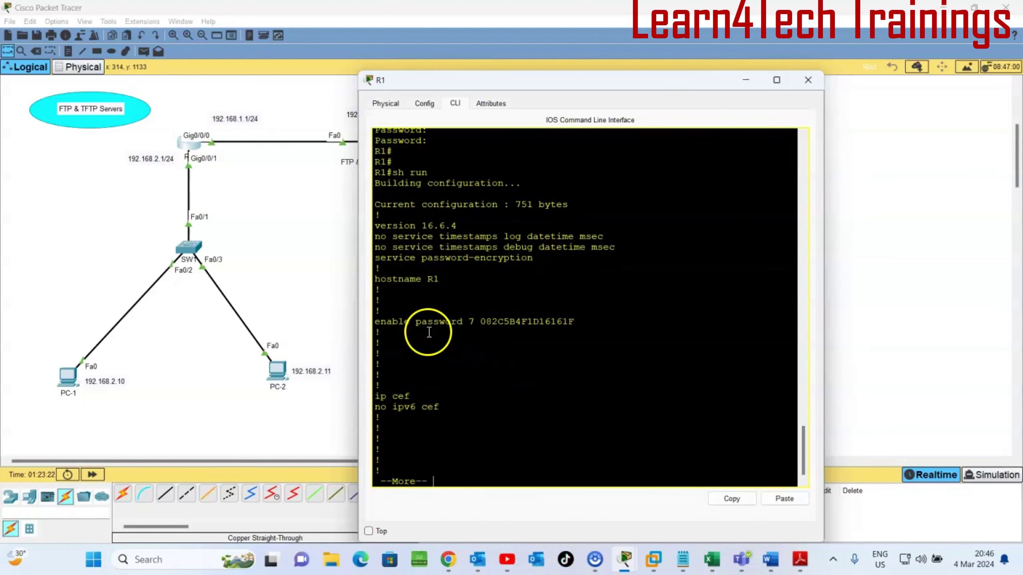
key("Return")
key("Return")
key("Return")
key("Return")
key("Return")
key("Return")
key("Return")
key("Return")
key("Return")
key("Return")
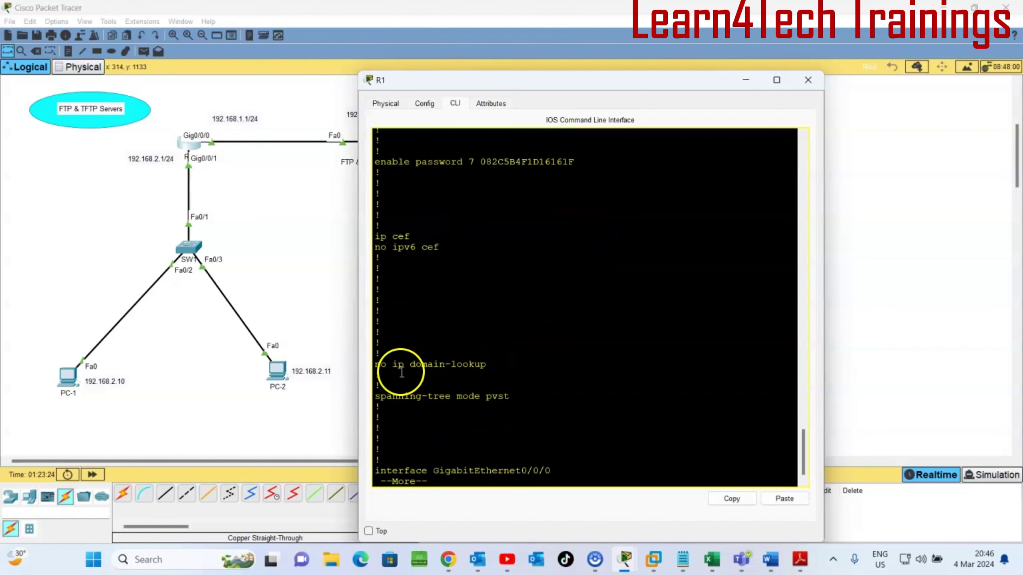
left_click_drag(375, 365, 487, 365)
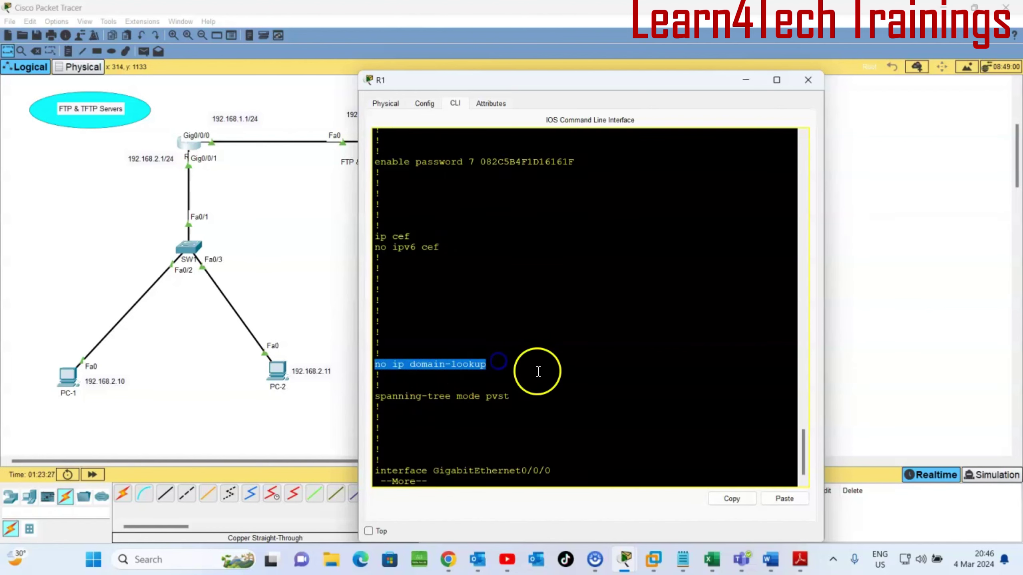
Continue through R1's running configuration to the IP address lines of GigabitEthernet0/0/0 and GigabitEthernet0/0/1.
key("Return")
key("Return")
key("Return")
key("Return")
key("Return")
key("Return")
key("Return")
key("Return")
key("Return")
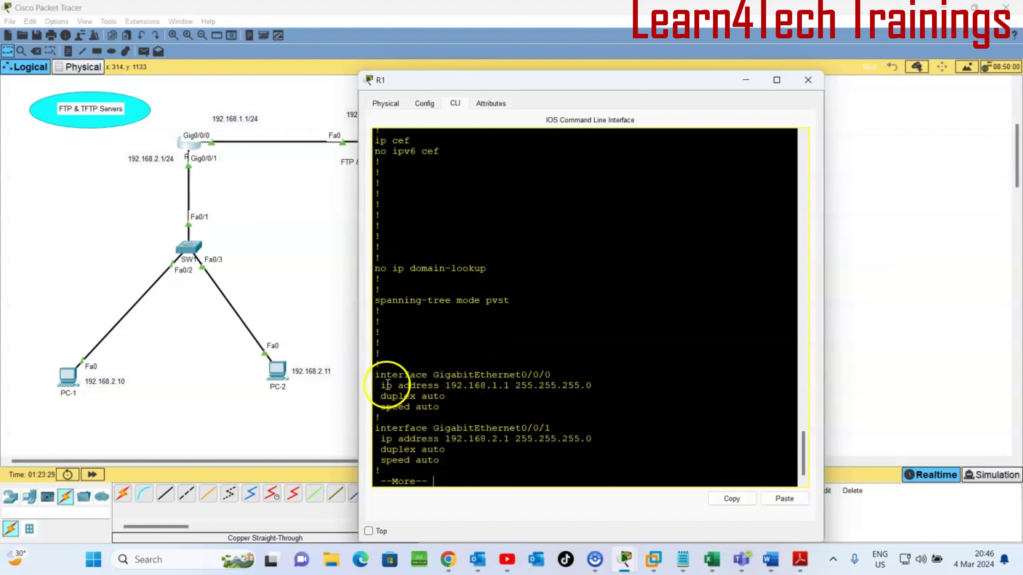
left_click_drag(452, 382, 566, 386)
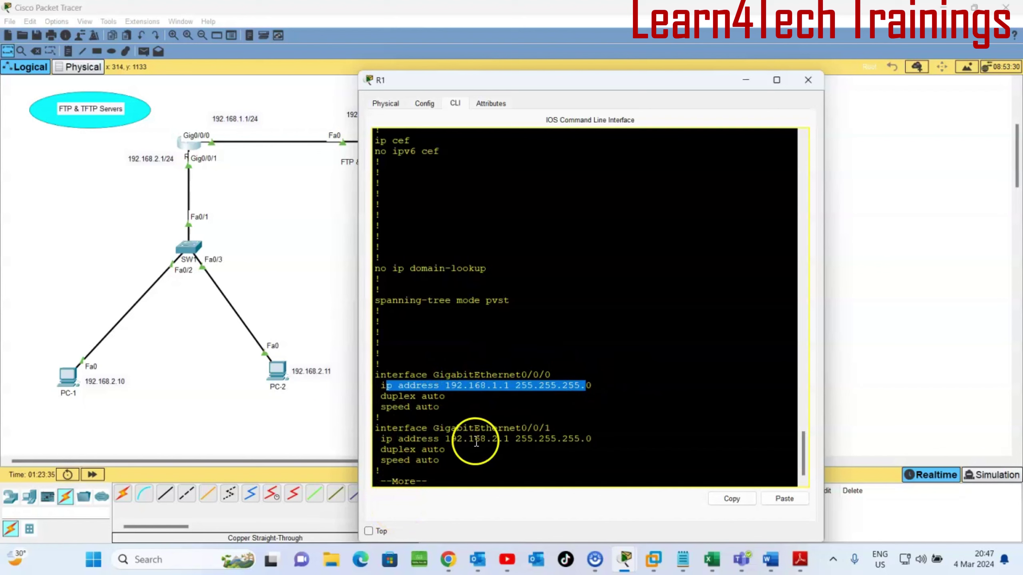
Page through the rest of R1's running configuration, from the remaining interfaces to the console, aux and vty lines.
key("Return")
key("Return")
key("Return")
key("Return")
key("Return")
key("Return")
key("Return")
key("Return")
key("Return")
key("Return")
key("Return")
key("Return")
key("Return")
key("Return")
key("Return")
key("Return")
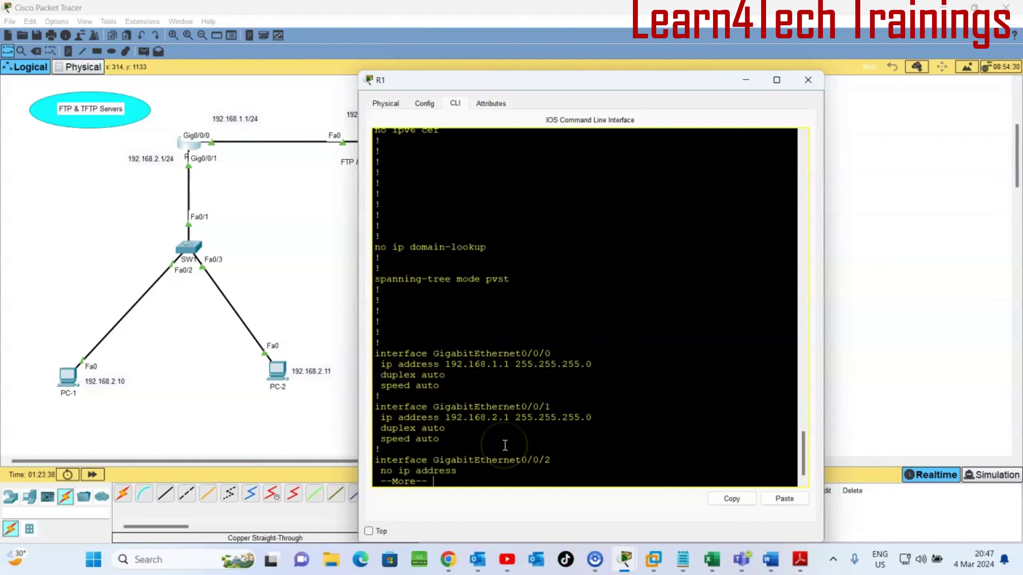
key("Return")
key("Return")
key("Return")
key("Return")
key("Return")
key("Return")
key("Return")
key("Return")
key("Return")
key("Return")
key("Return")
key("Return")
key("Return")
key("Return")
key("Return")
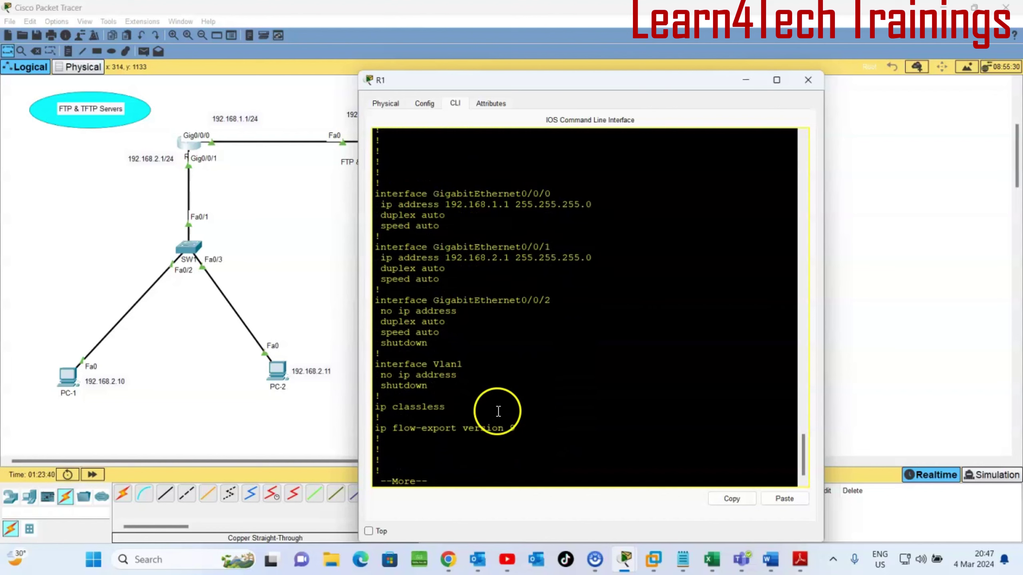
key("Return")
key("Return")
key("Return")
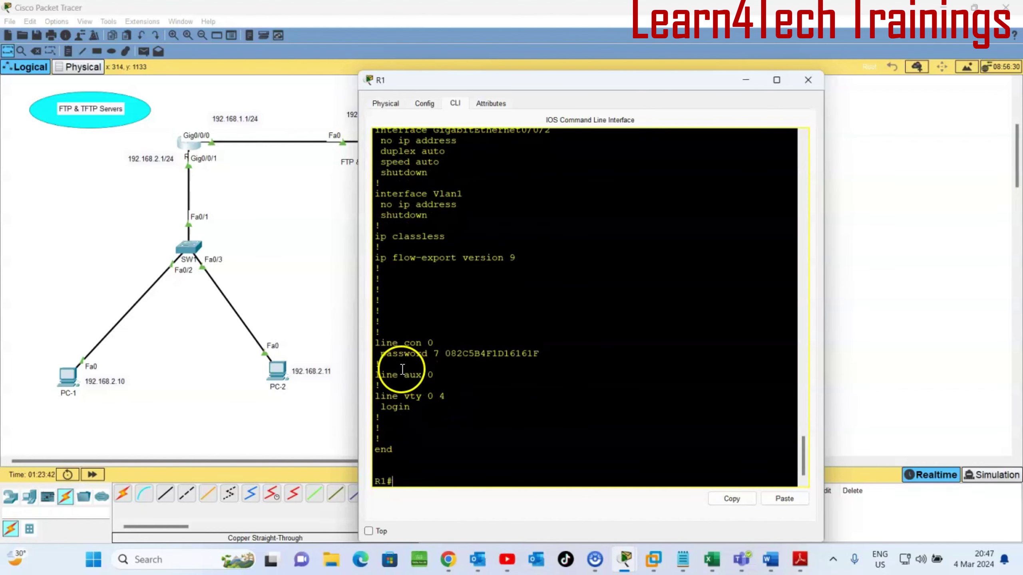
key("Return")
key("Return")
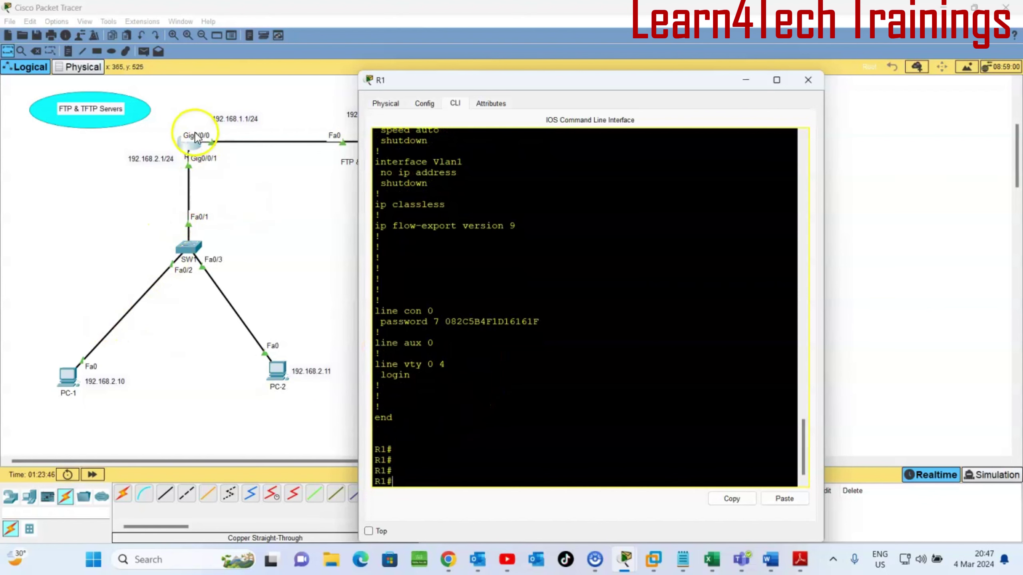
Open the FTP & TFTP Server's TFTP service and examine its complete file list for any R1 configuration backup.
left_click_drag(430, 80, 510, 77)
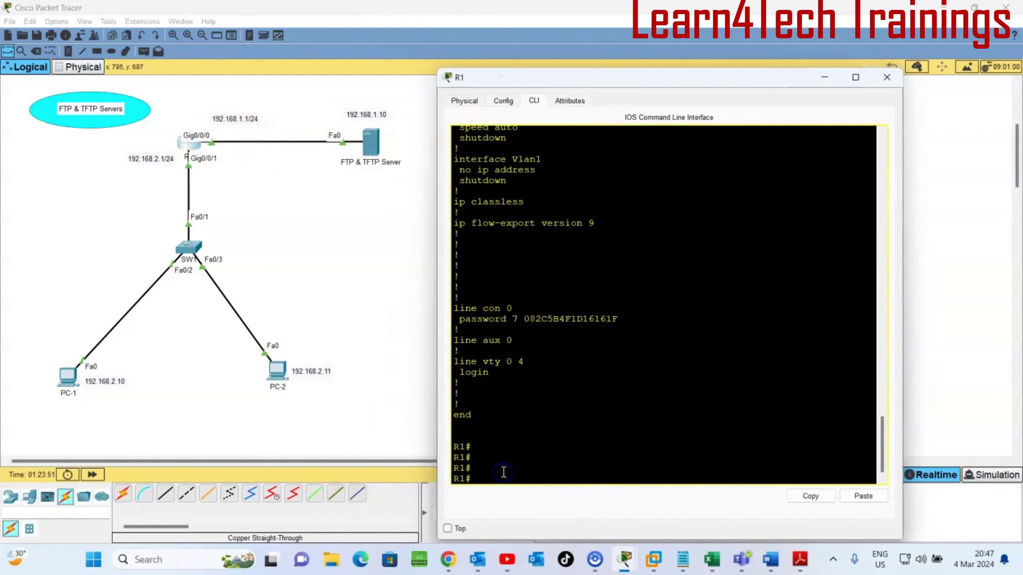
left_click(371, 142)
left_click(405, 238)
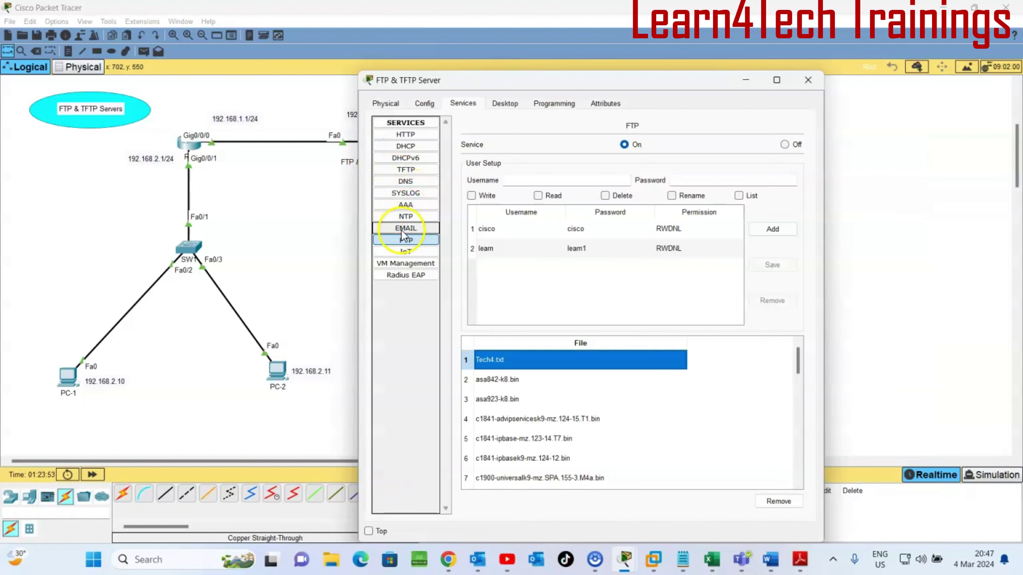
left_click(407, 169)
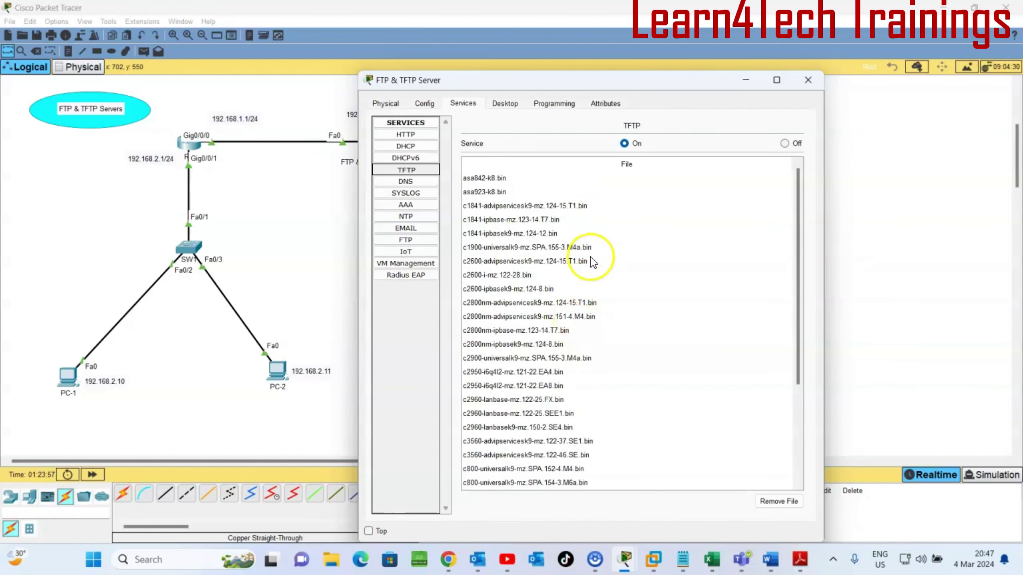
scroll(519, 354, "down", 5)
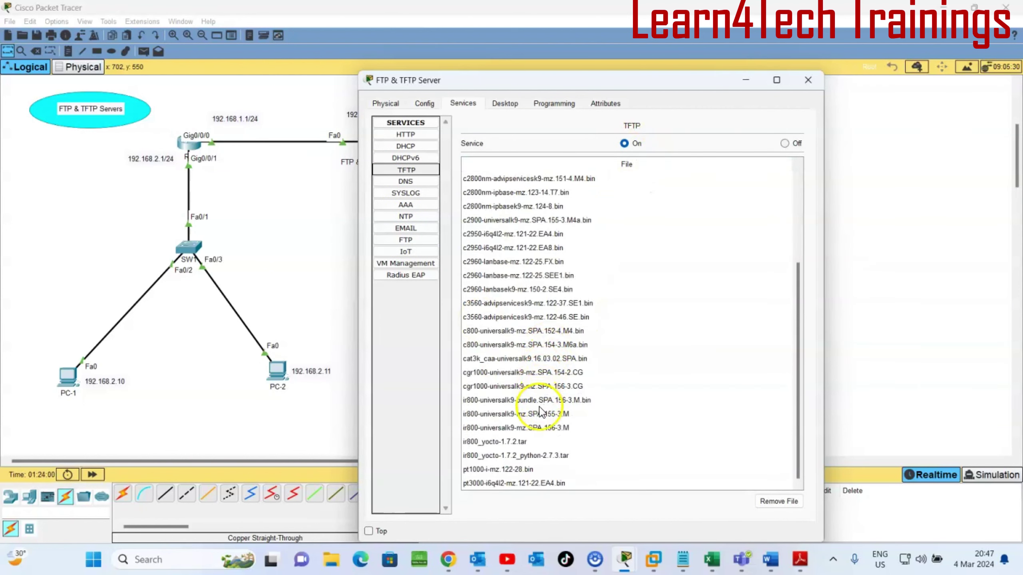
scroll(538, 411, "up", 5)
scroll(520, 282, "down", 5)
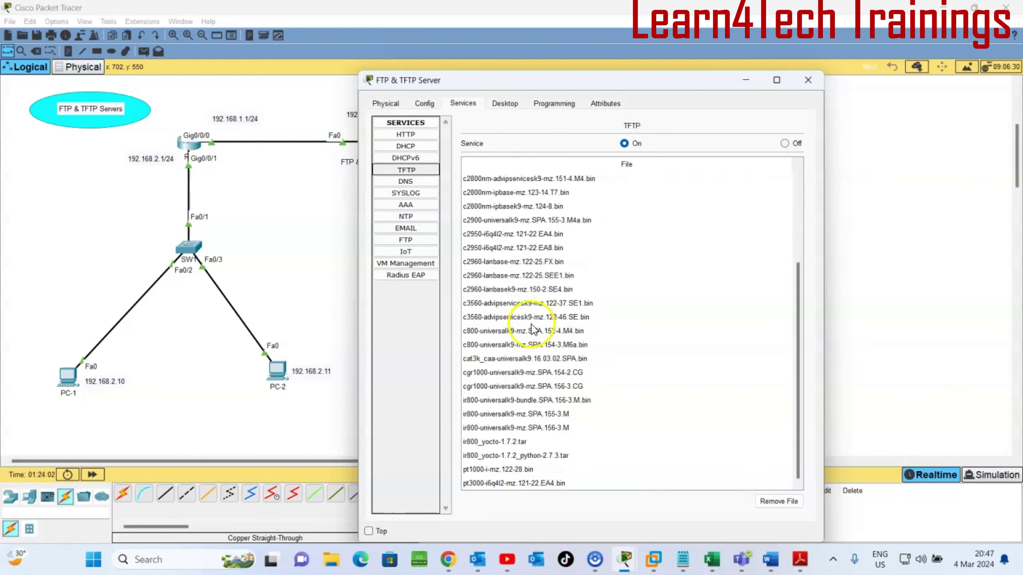
scroll(534, 330, "up", 5)
scroll(533, 329, "down", 5)
scroll(513, 298, "up", 5)
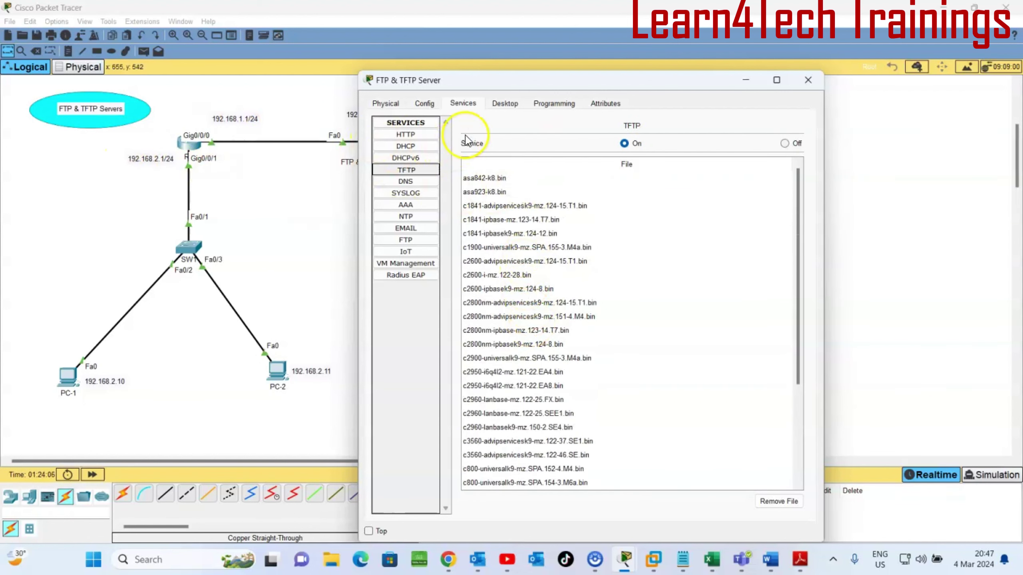
scroll(523, 398, "down", 5)
scroll(540, 443, "up", 5)
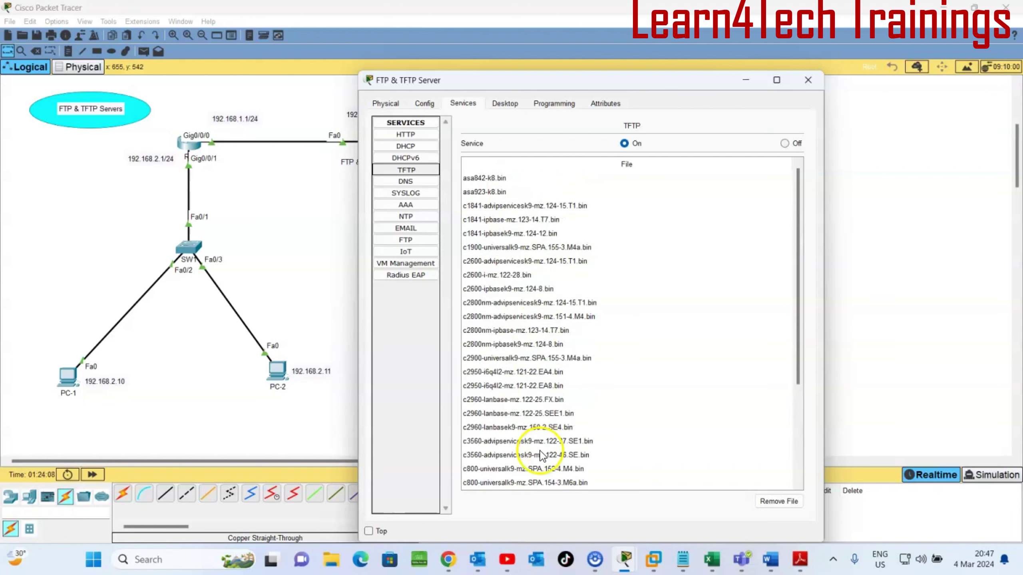
scroll(547, 226, "down", 4)
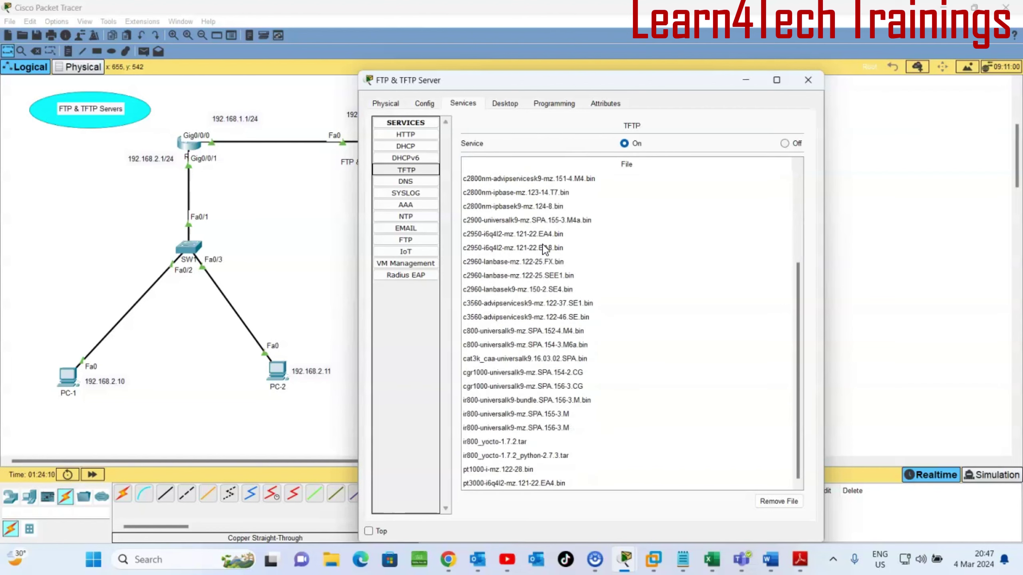
scroll(545, 249, "up", 4)
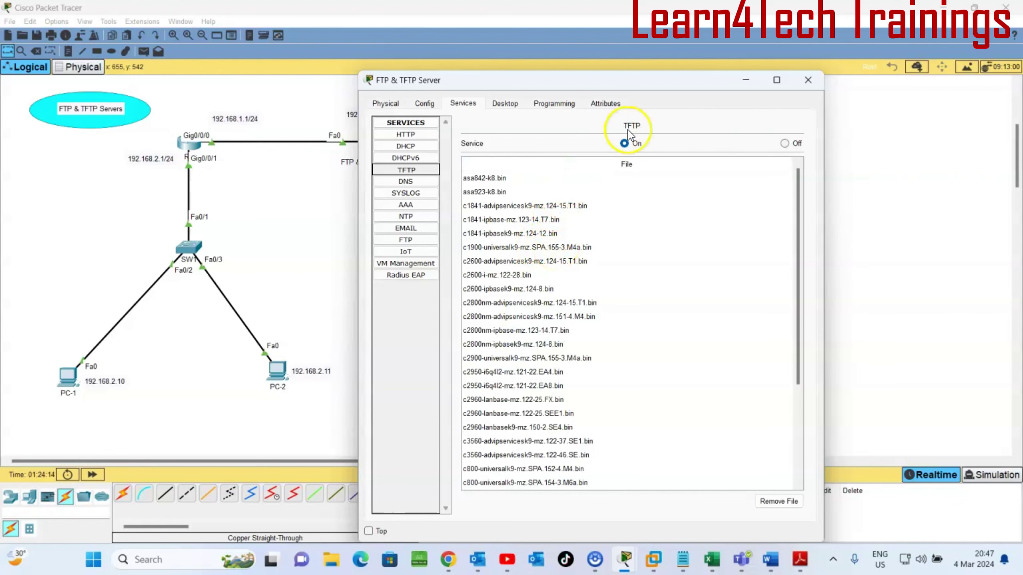
left_click(804, 81)
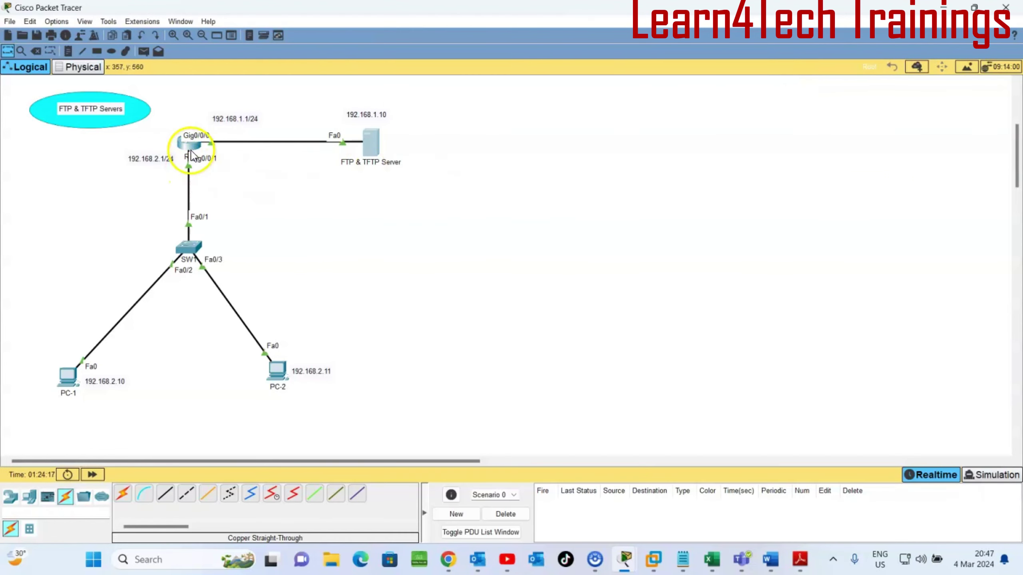
Reopen the TFTP service page of the FTP & TFTP Server and check whether the service is enabled.
left_click(378, 151)
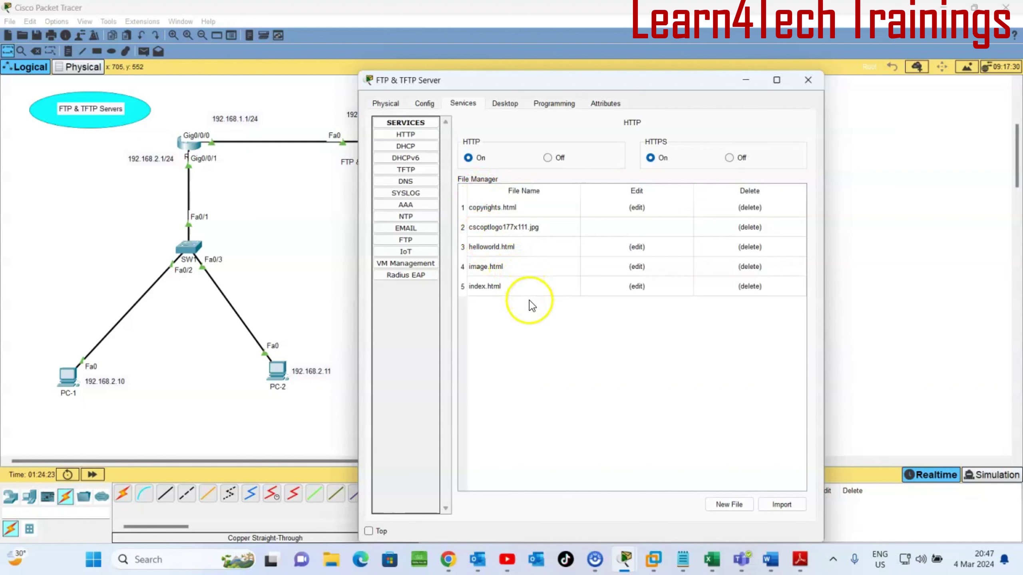
left_click(405, 170)
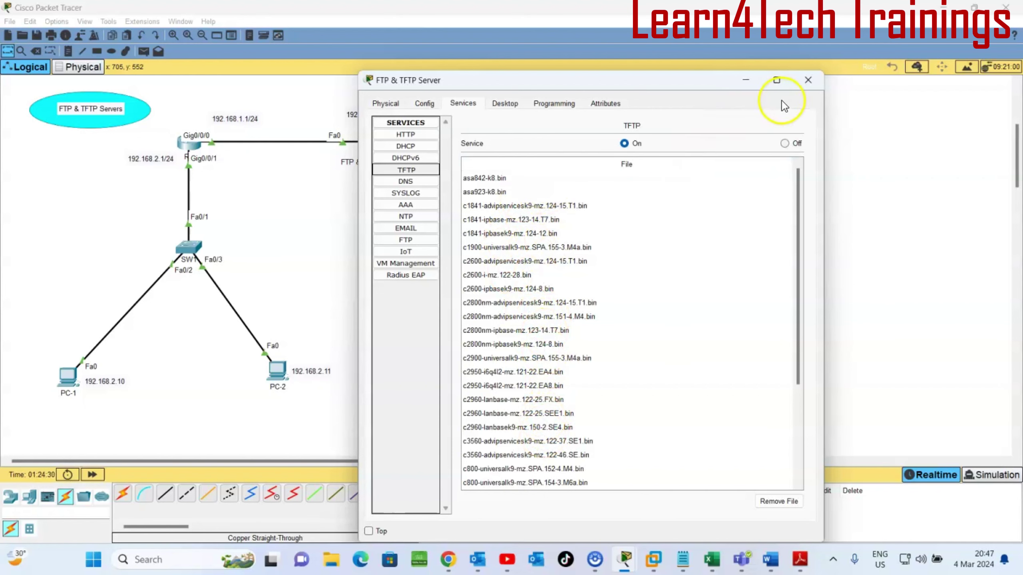
left_click(807, 80)
Back up R1's running configuration with copy running-config tftp to host 192.168.1.10, using the destination filename Backup-config.
left_click(186, 145)
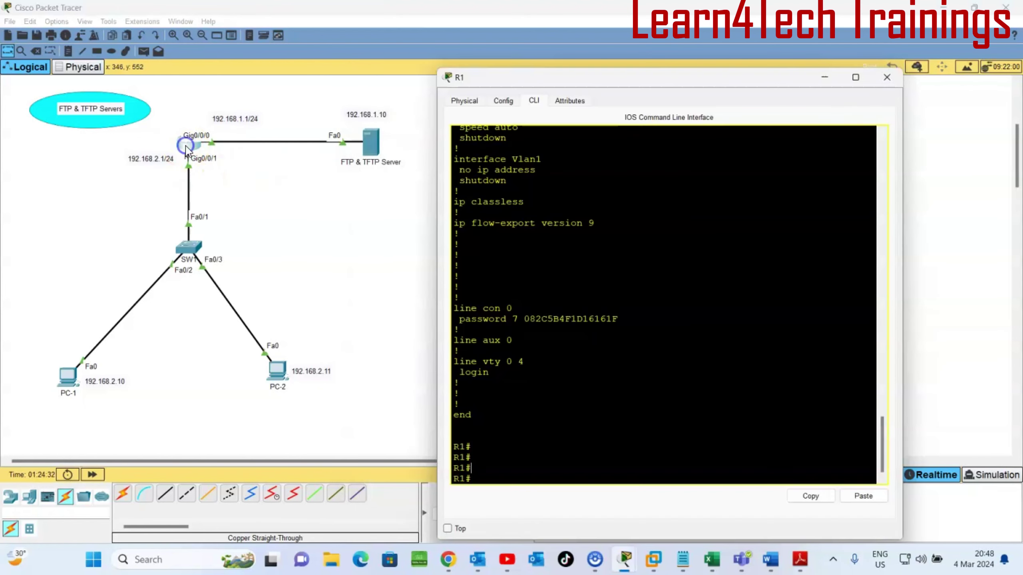
left_click(497, 439)
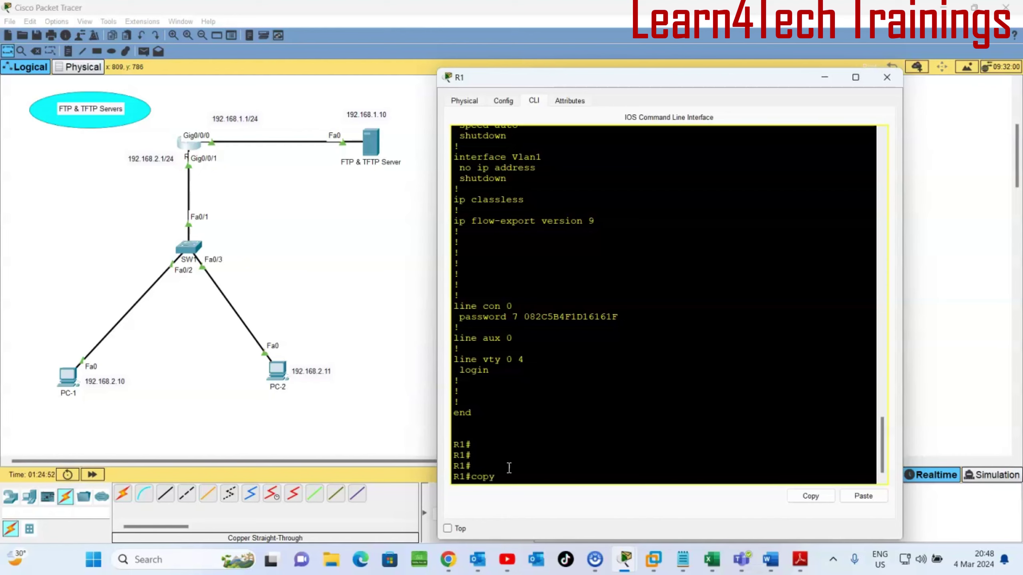
type("n")
key("Tab")
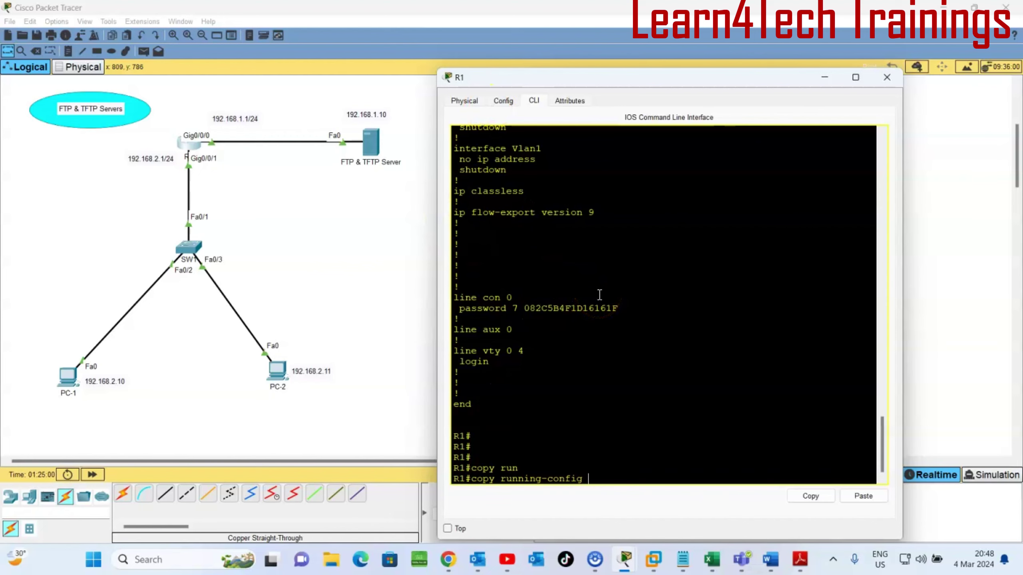
type("ftp")
key("Return")
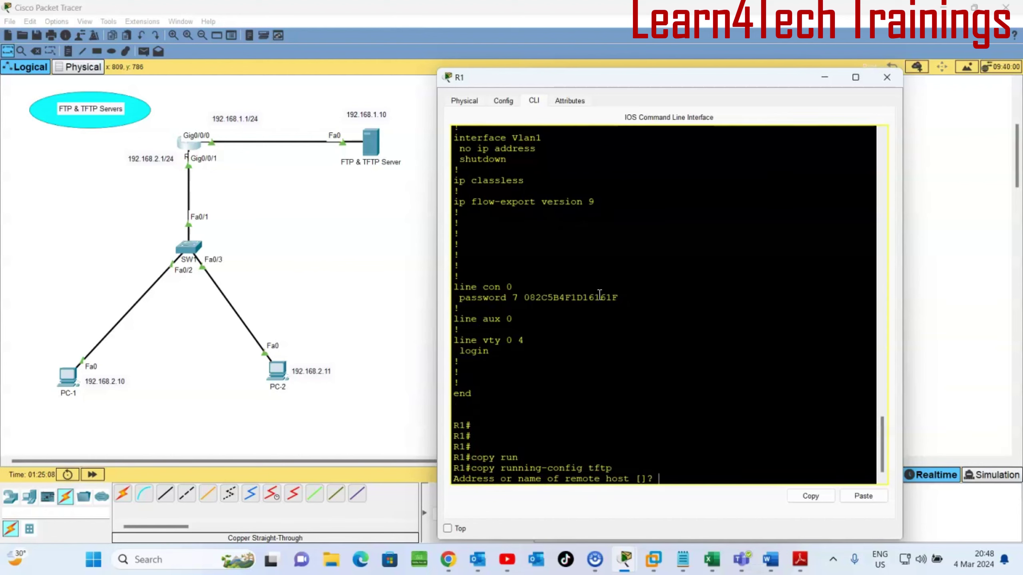
type("192.168.1.10")
key("Return")
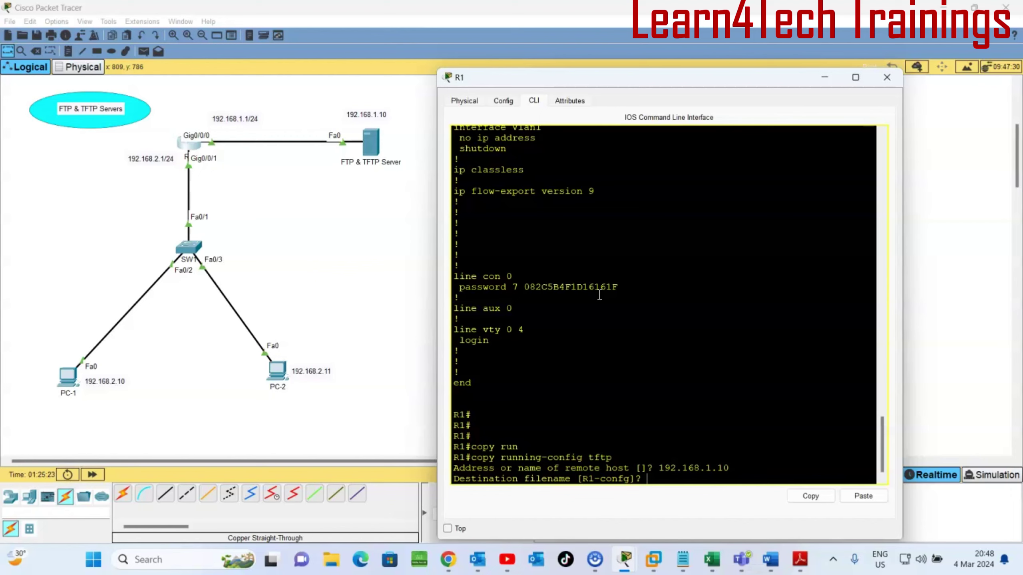
type("Backup-config")
key("Return")
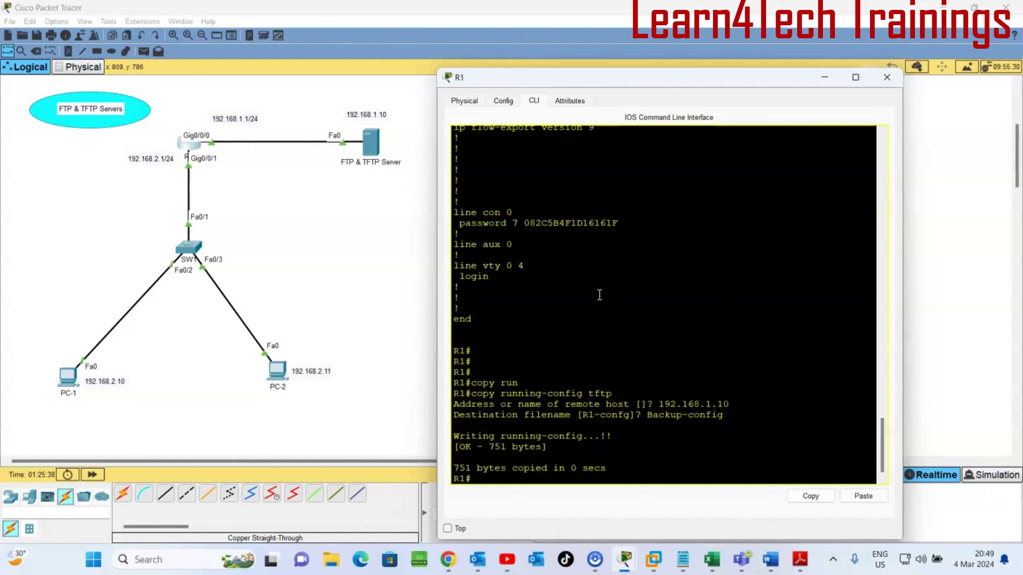
Open the TFTP service on the FTP & TFTP Server and check its file list for Backup-config.
key("Return")
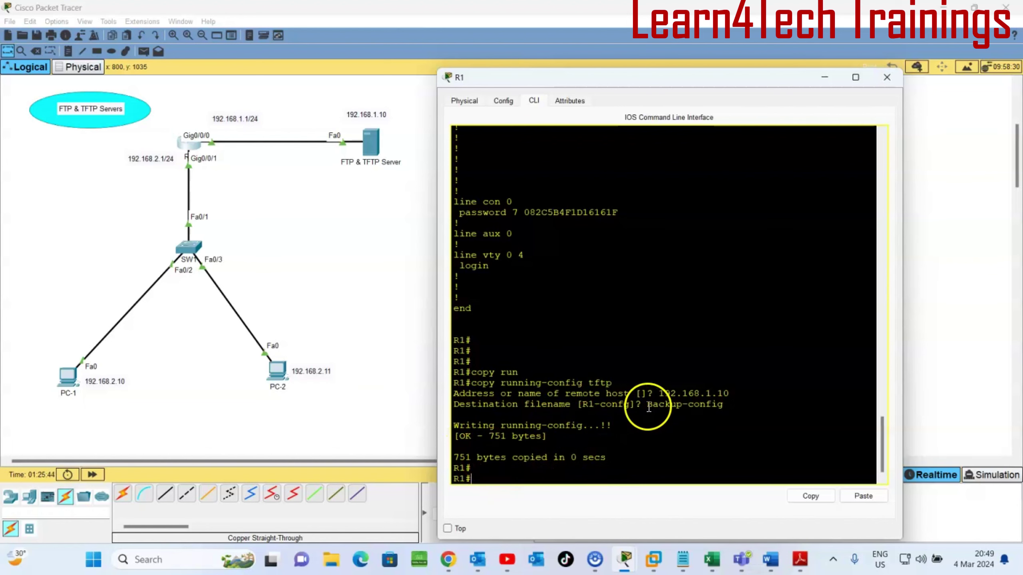
left_click(373, 254)
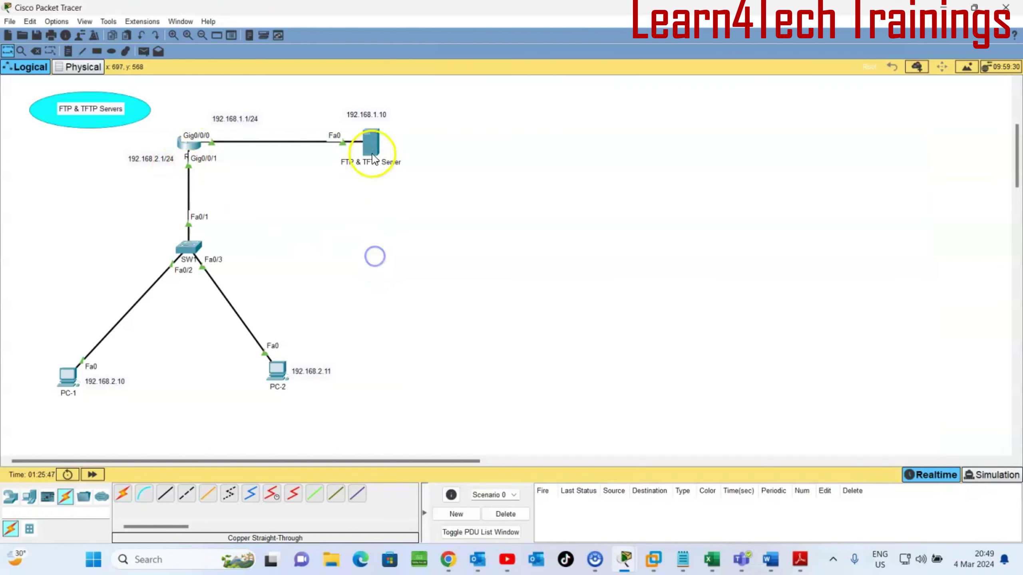
mouse_move(366, 163)
left_click(367, 145)
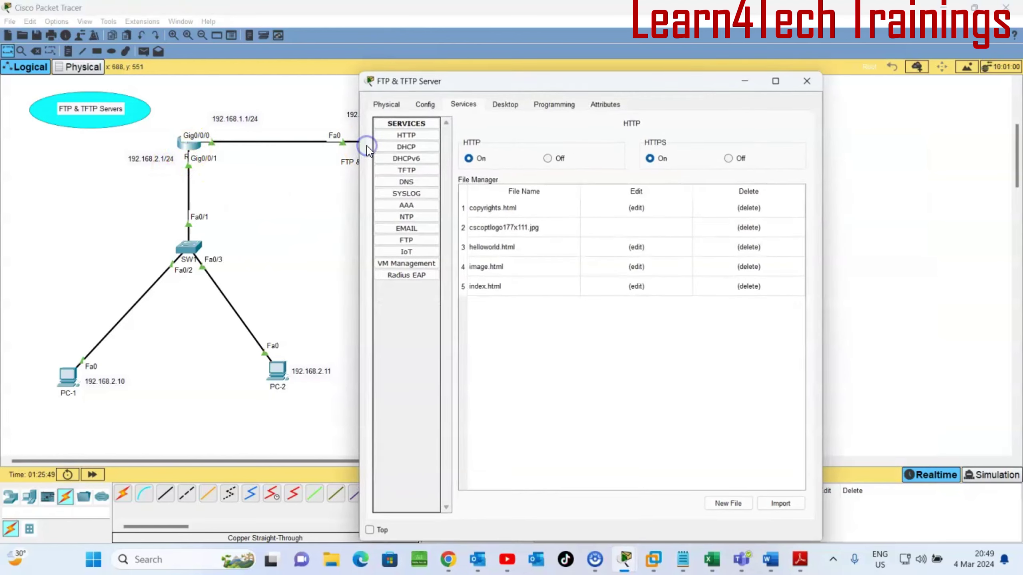
left_click(404, 171)
left_click(560, 234)
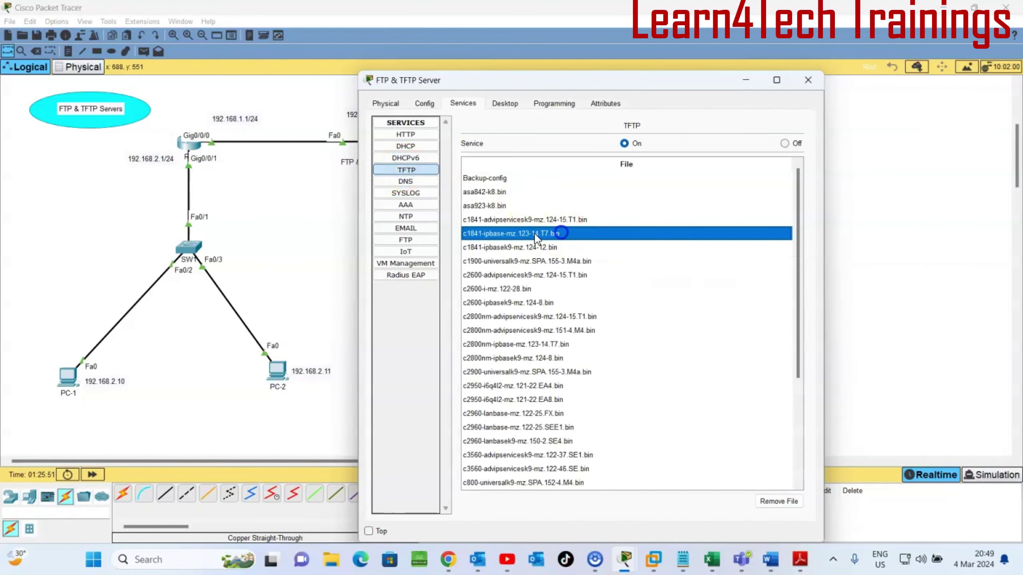
left_click(474, 180)
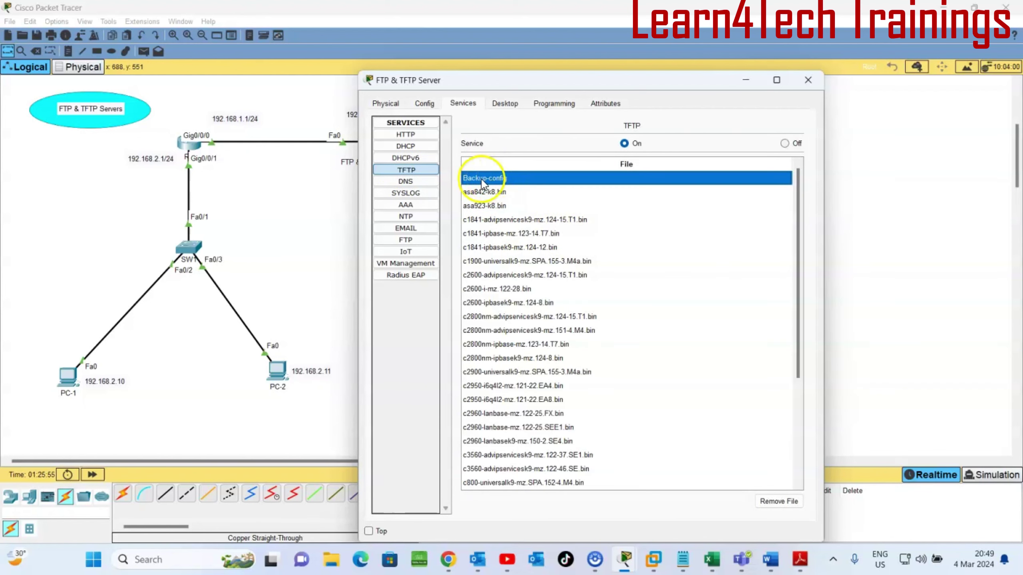
Return to R1's command line and erase its startup-config, confirming the removal of all configuration files.
left_click(246, 171)
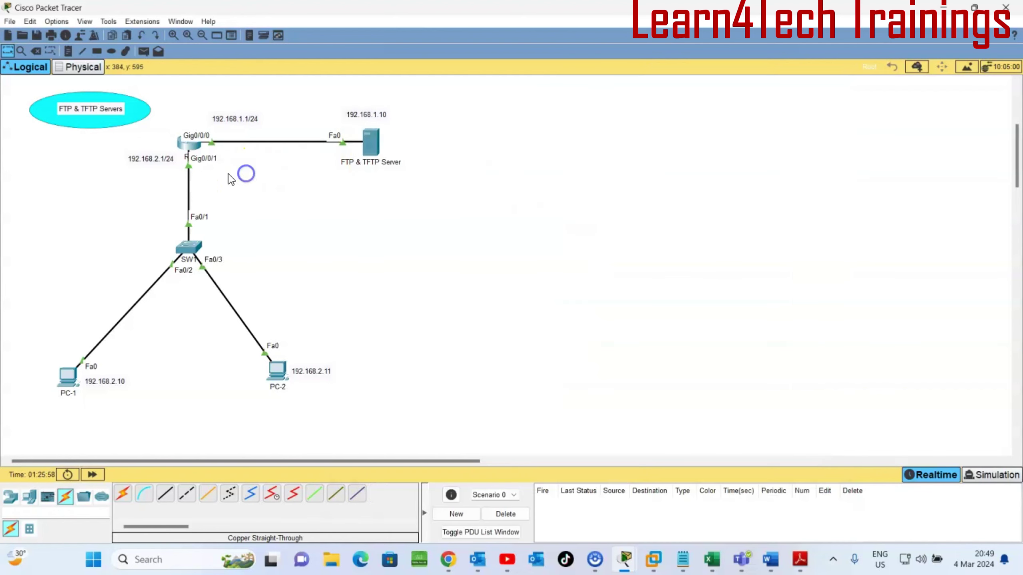
left_click(185, 150)
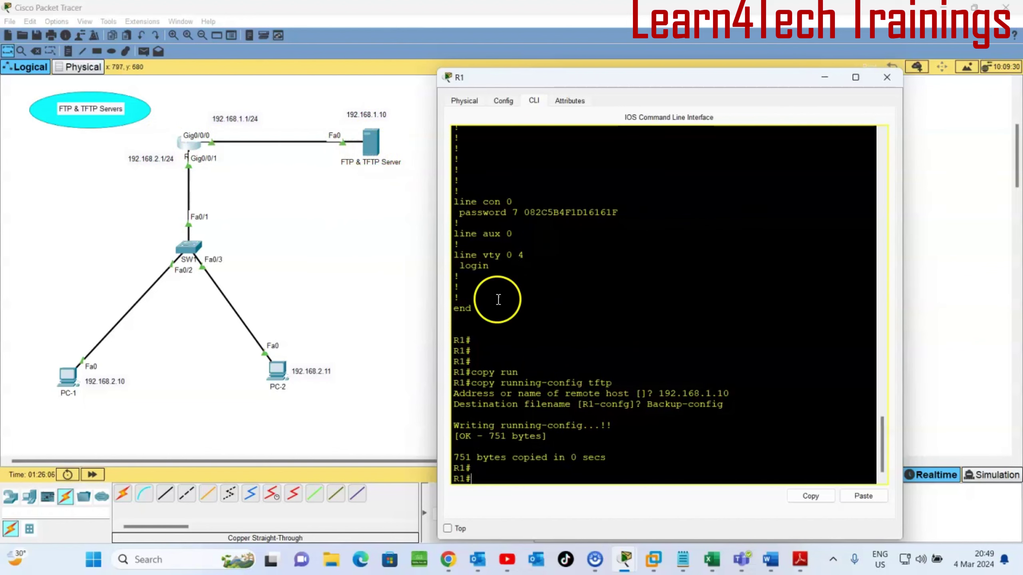
left_click(488, 474)
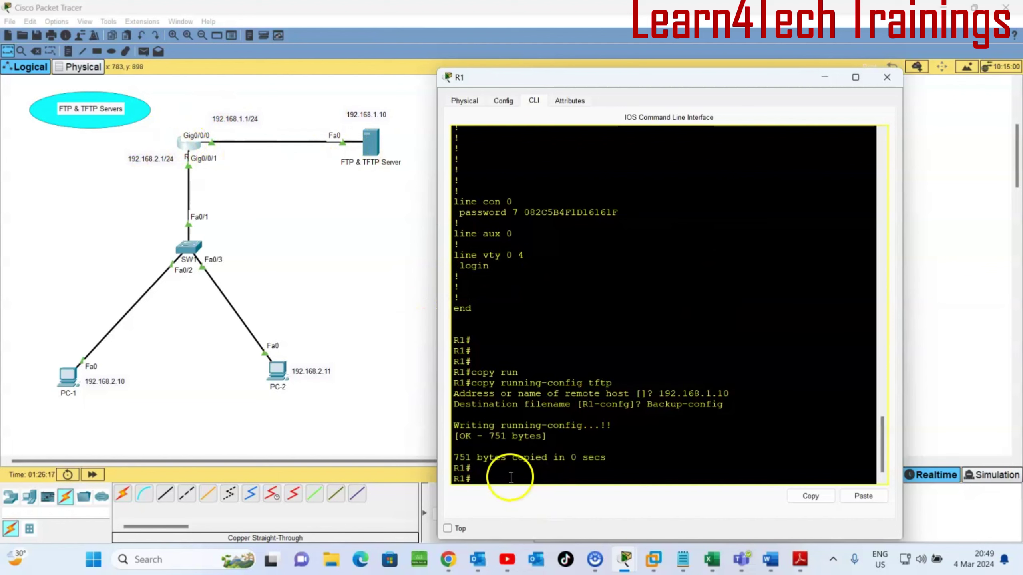
key("Return")
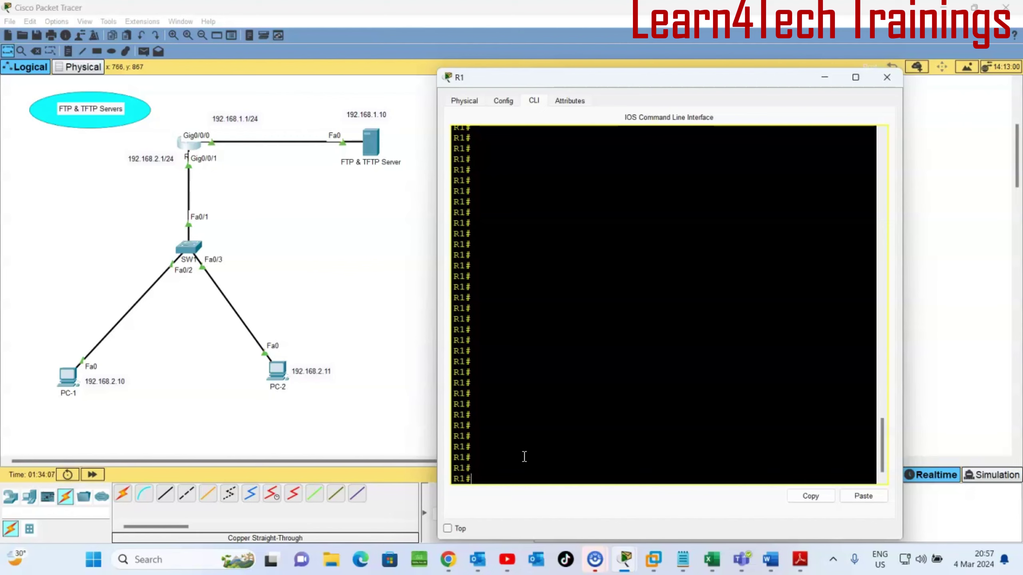
type("er")
key("Tab")
type("?st")
key("Tab")
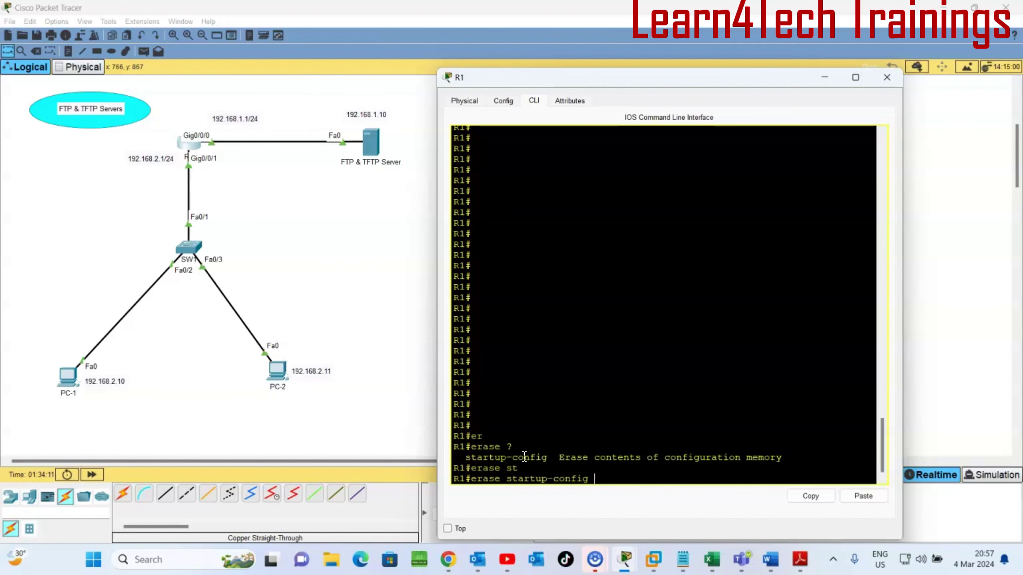
key("Return")
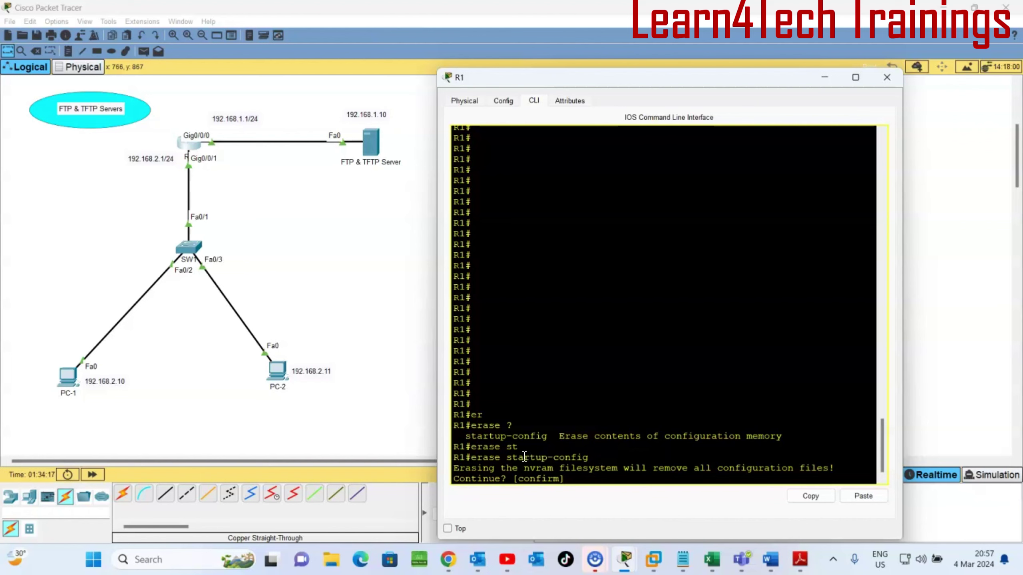
key("Return")
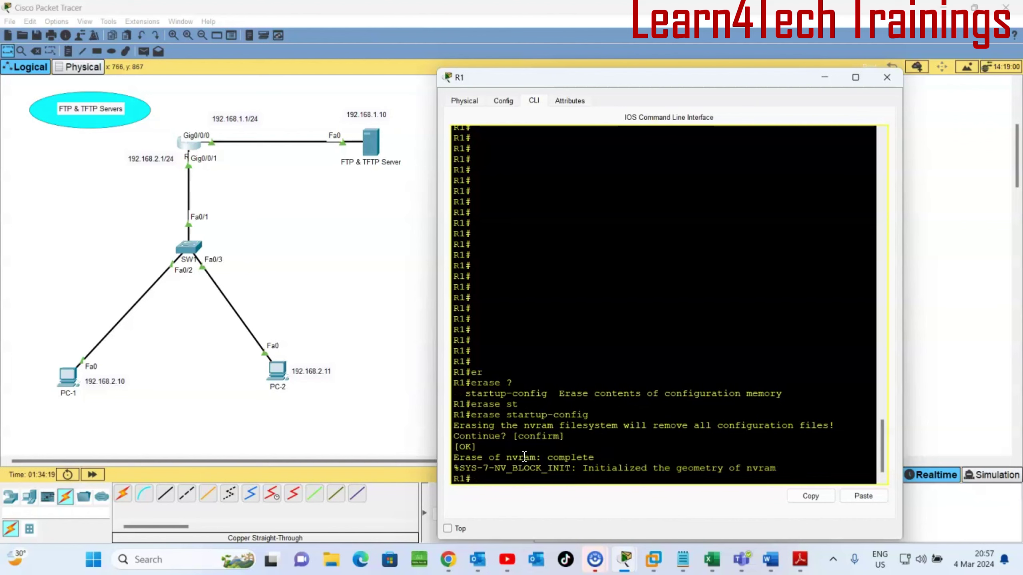
key("Return")
key("Return")
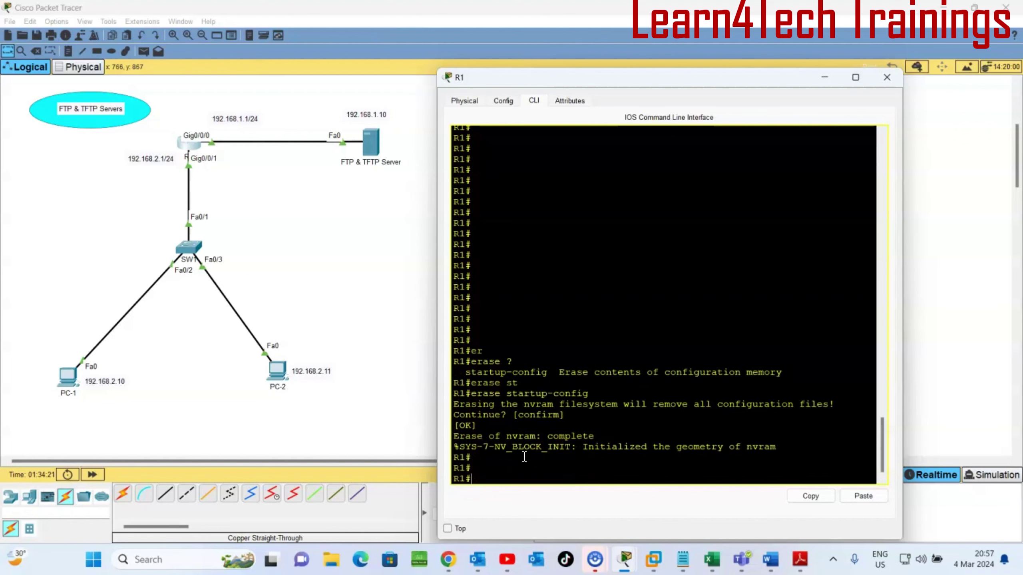
Reload R1 without saving the modified system configuration.
type("reloas")
key("BackSpace")
type("d")
key("Return")
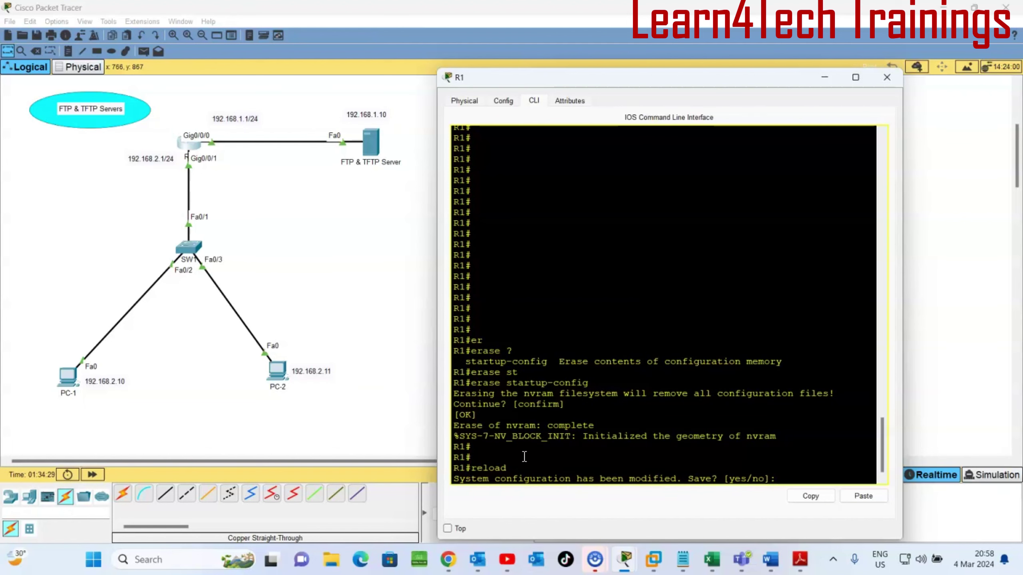
type("n")
key("Return")
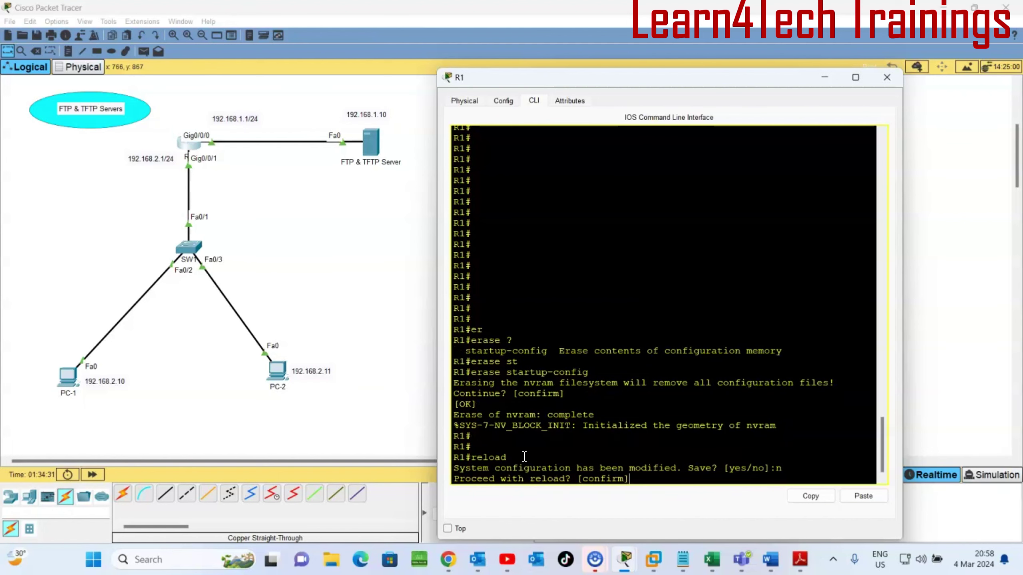
key("Return")
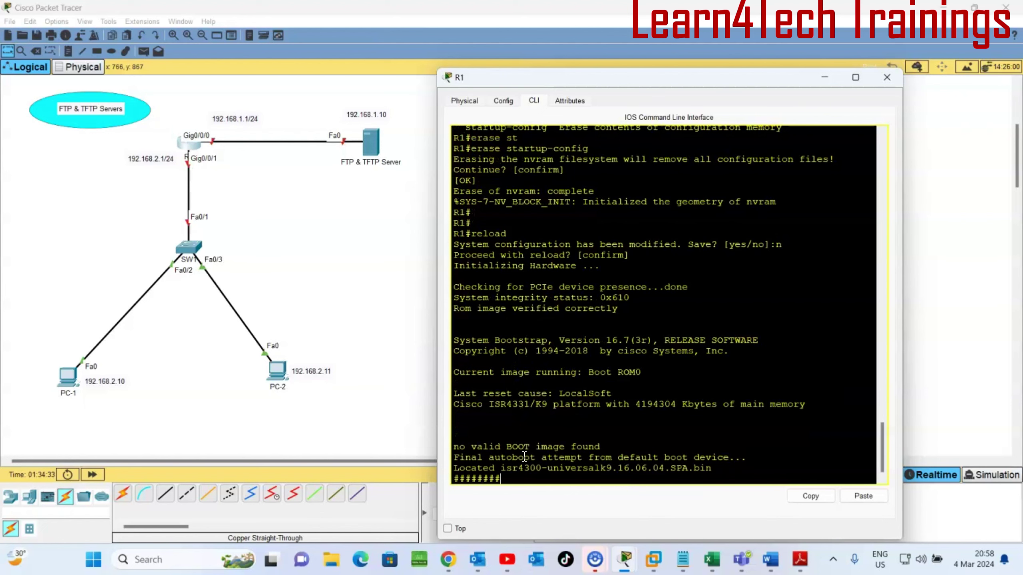
Decline the initial configuration dialog on the reloaded router and start its command prompt.
left_click(62, 388)
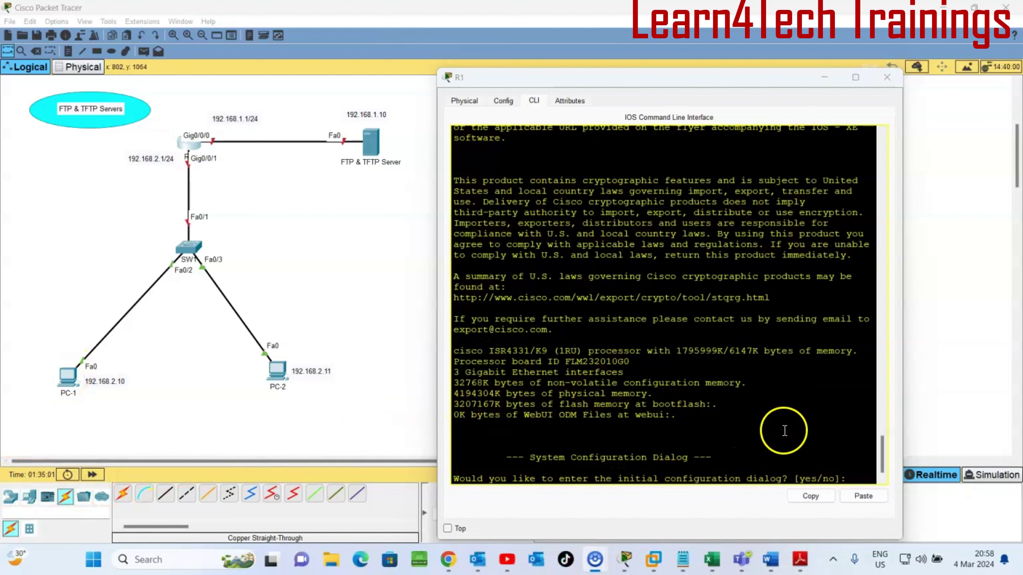
left_click(857, 481)
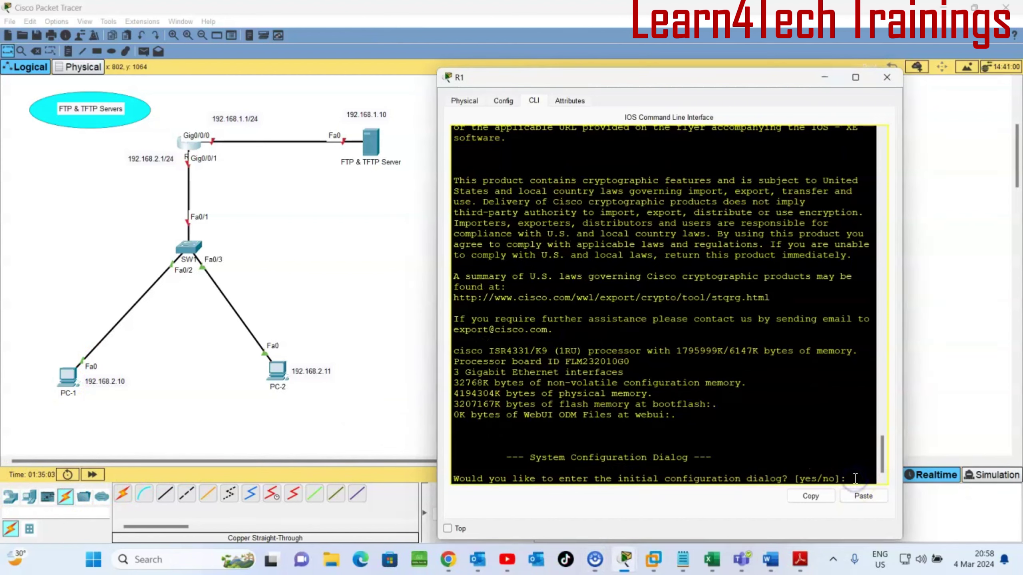
type("n")
key("Return")
key("Return")
key("Return")
key("Return")
key("Return")
key("Return")
key("Return")
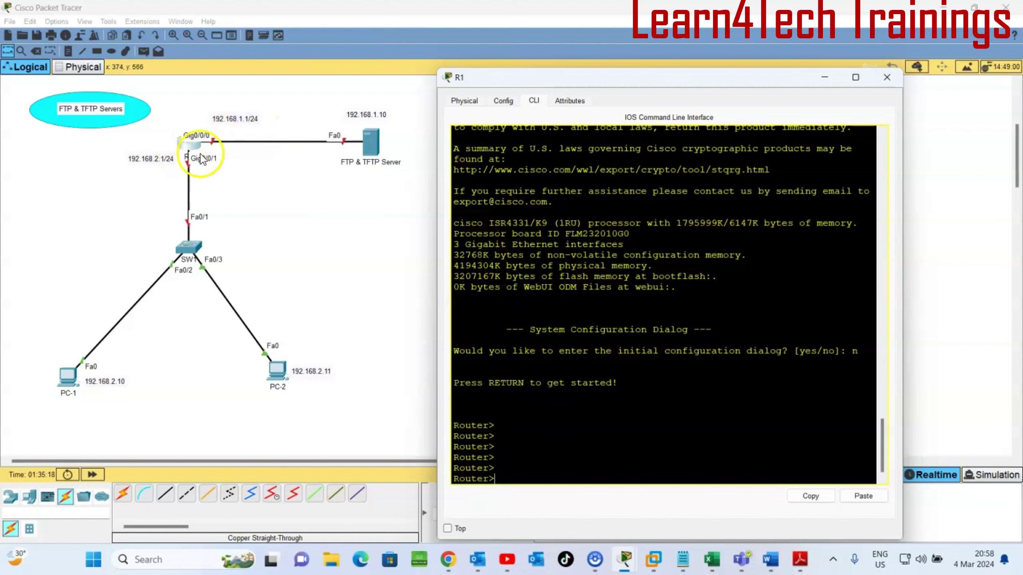
Enter privileged EXEC mode on the reloaded router.
left_click(540, 469)
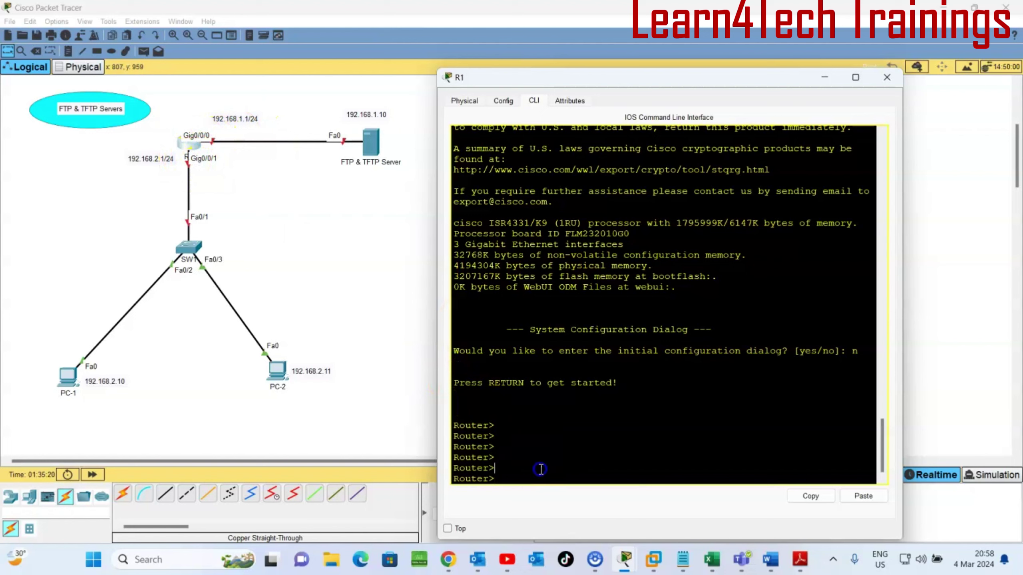
type("en")
key("Return")
key("Return")
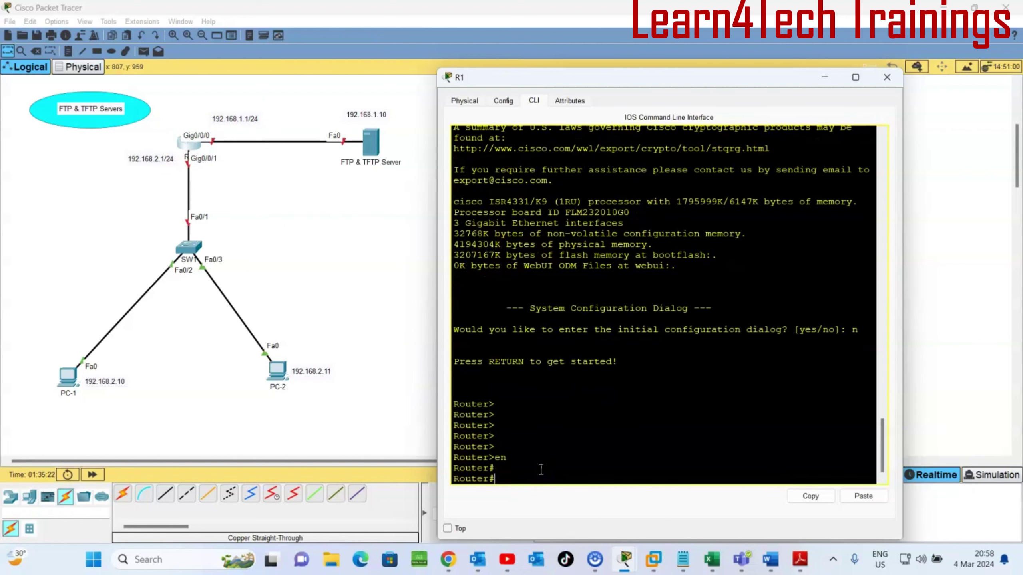
Display the router's interface summary with sh ip int br and examine the addresses and status of the GigabitEthernet interfaces.
type("sh ip int br")
key("Return")
key("Return")
key("Return")
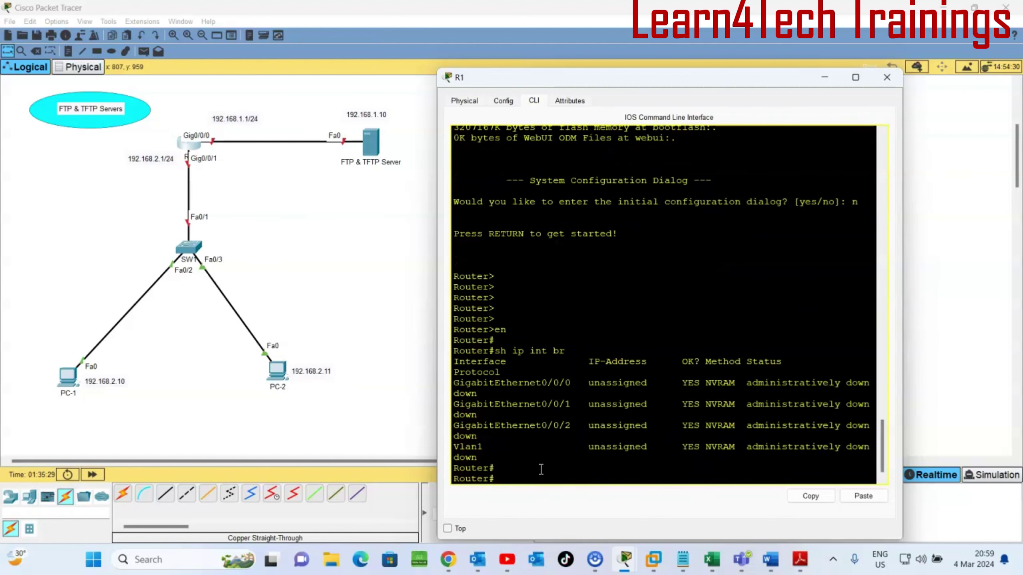
left_click(570, 370)
left_click_drag(465, 383, 495, 393)
left_click(463, 372)
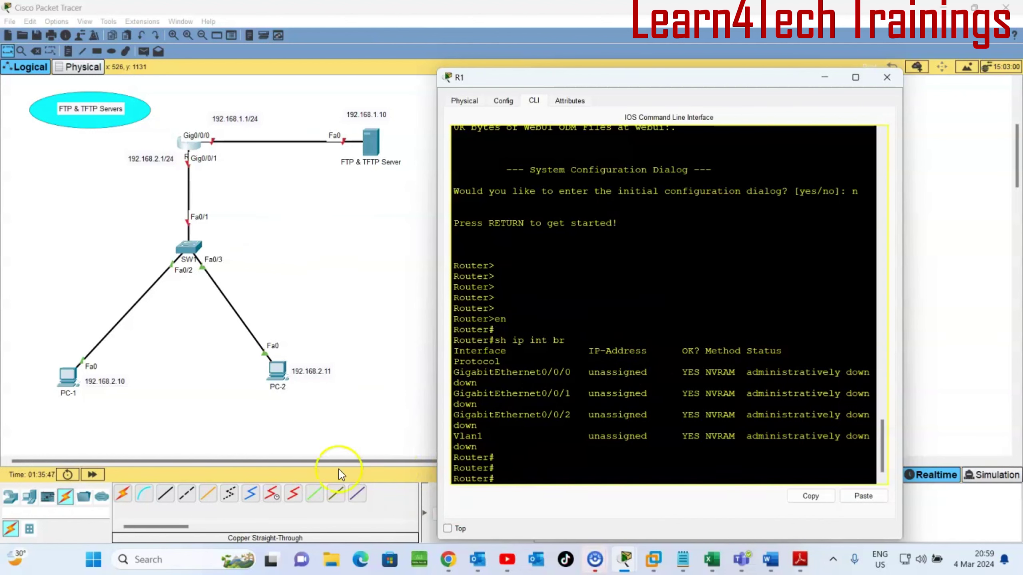
Try to restore the configuration with copy tftp running-config from host 192.168.1.10, using source filename Backup-config and destination filename running-config.
left_click(517, 476)
type("opy tftp")
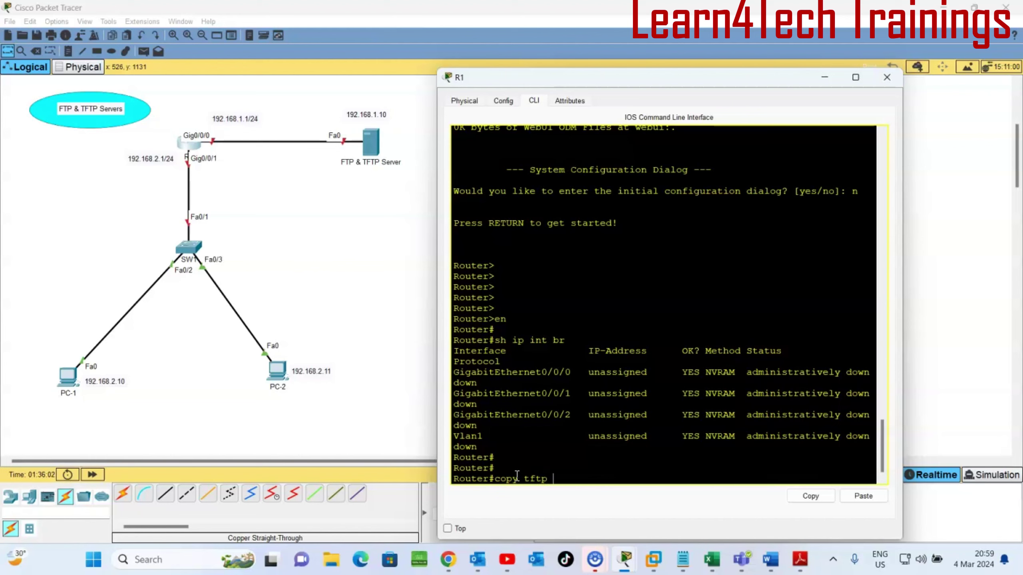
type(" ru")
key("Tab")
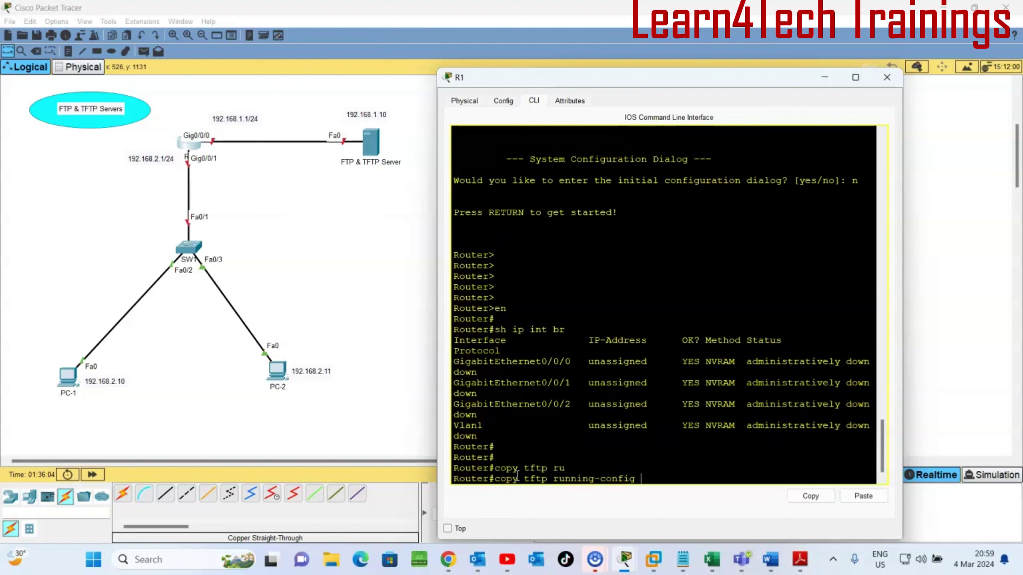
key("Return")
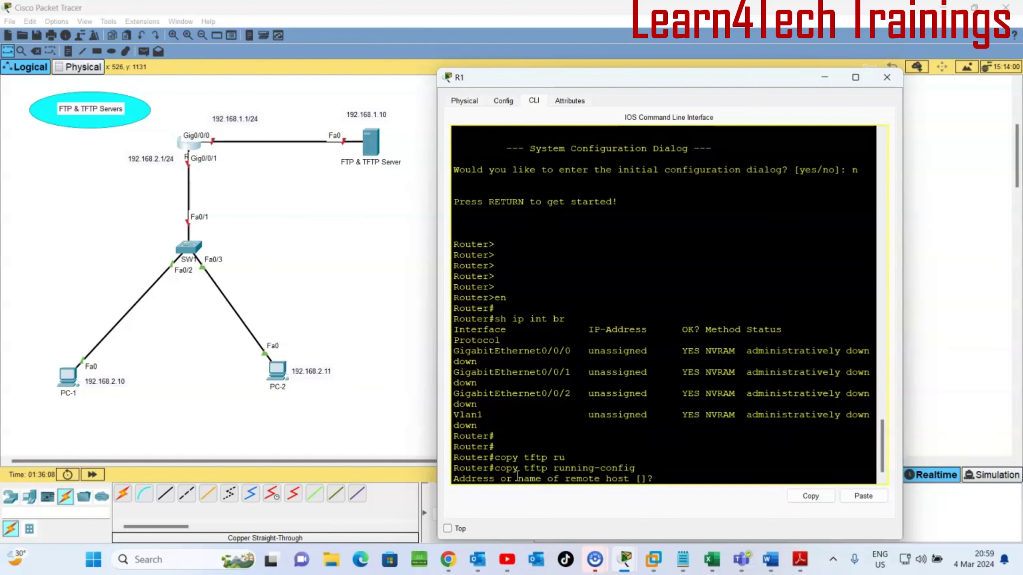
type("192.168.1.10")
key("Return")
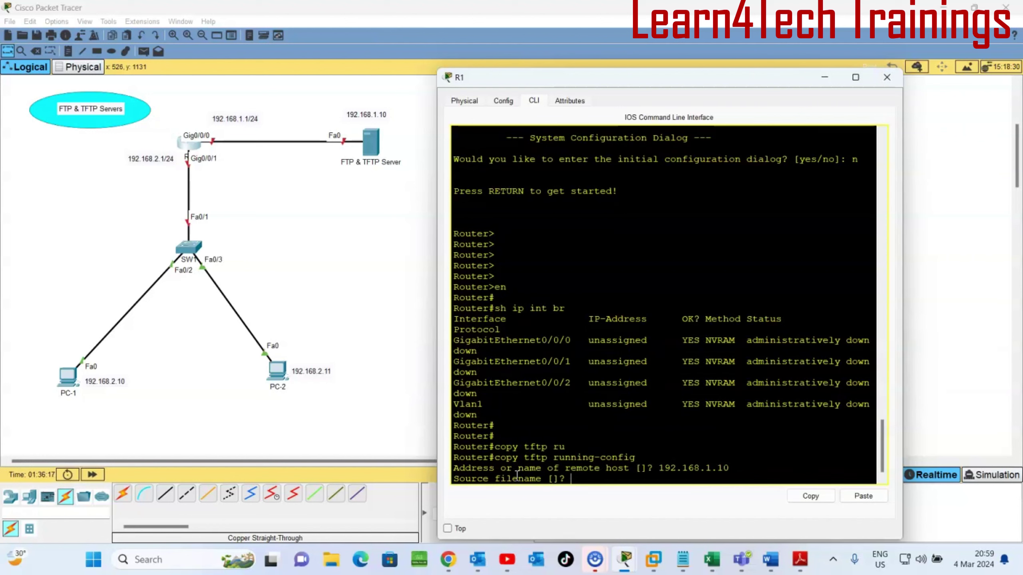
type("Backup-config")
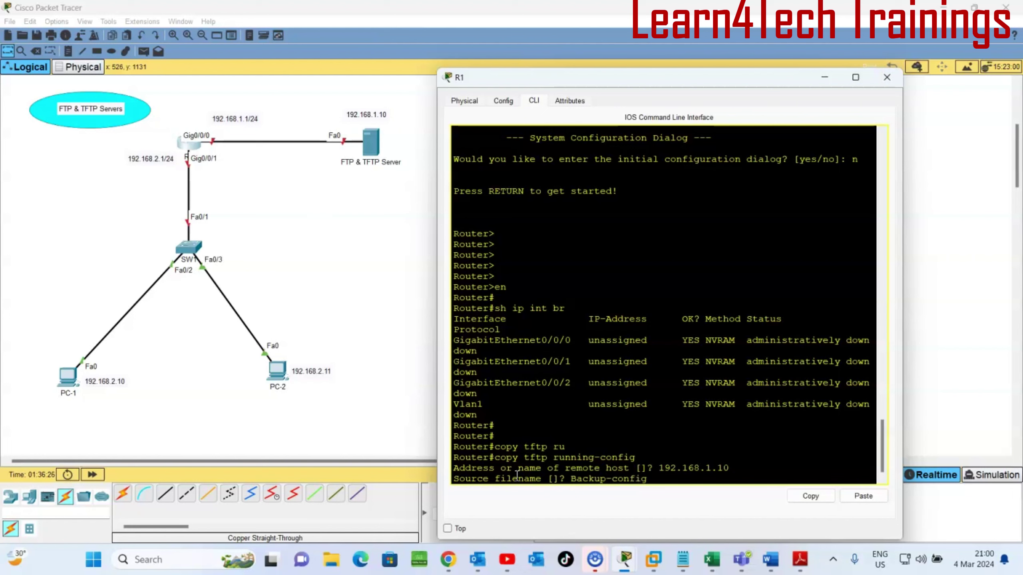
key("Return")
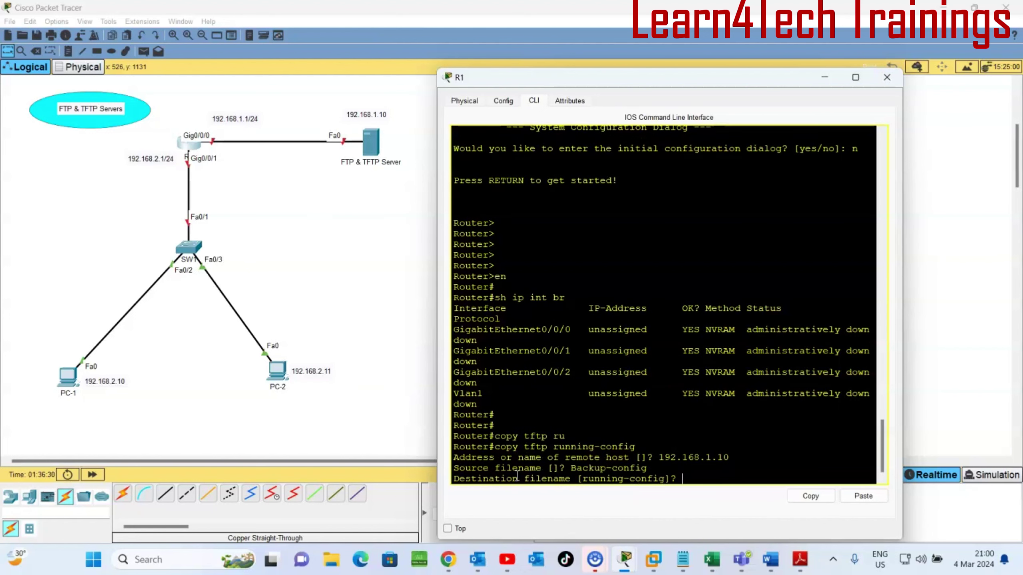
type("running-config")
key("Return")
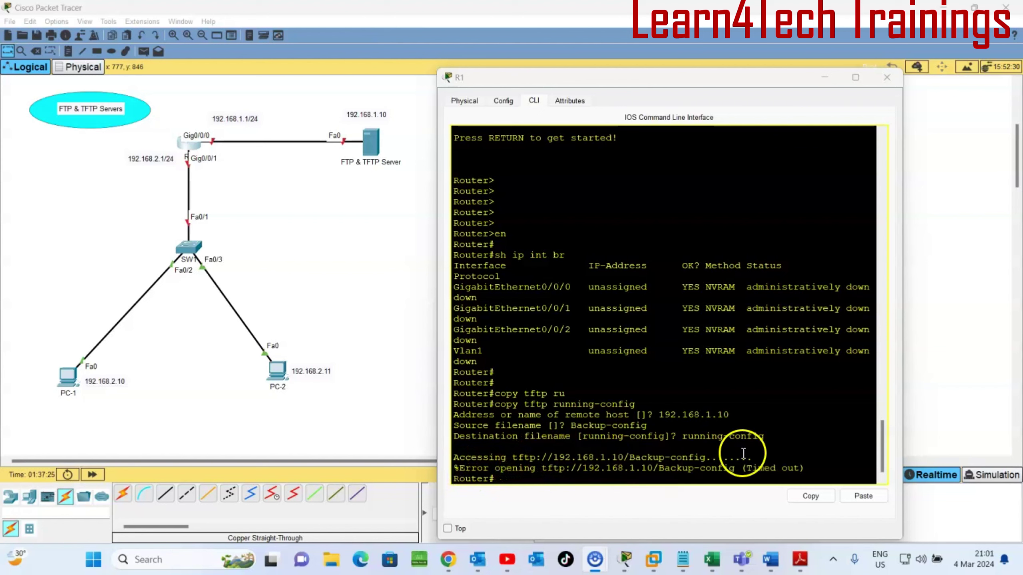
left_click(511, 478)
key("Return")
key("Return")
key("Return")
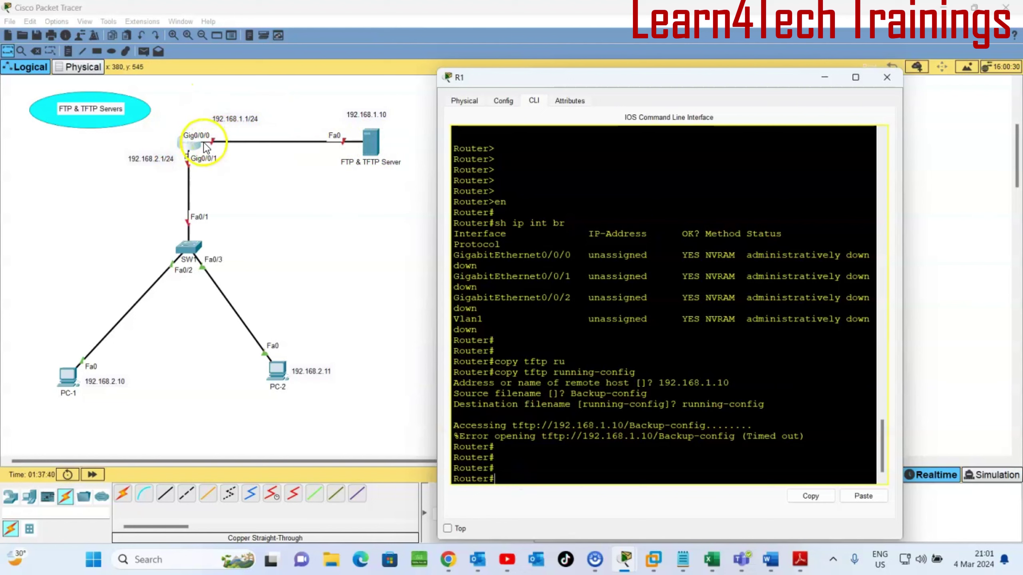
Assign IP address 192.168.1.1 with mask 255.255.255.0 to the router's g0/0/0 interface.
left_click(526, 478)
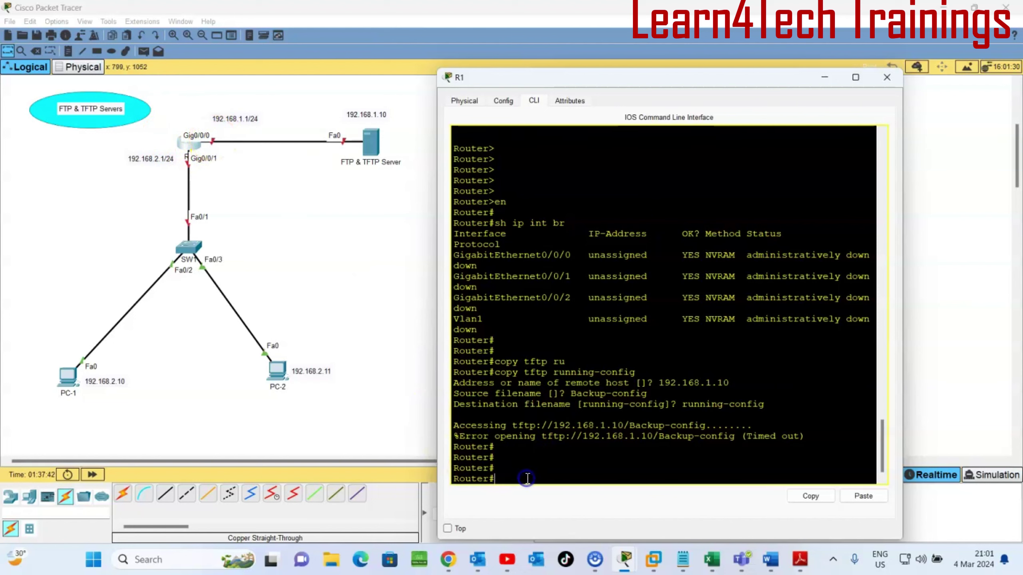
type("conf t")
key("Return")
key("Return")
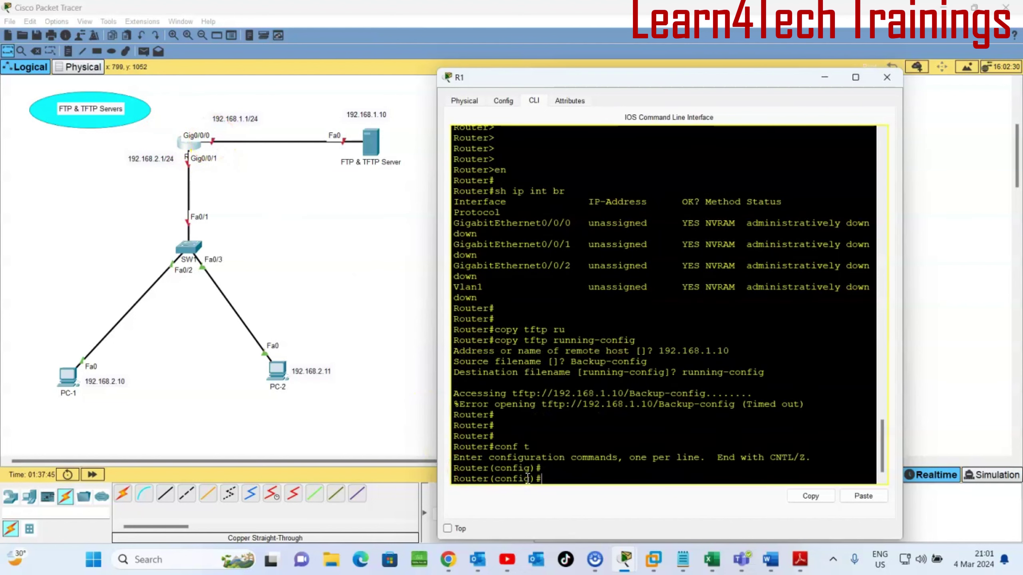
type("int g0/0/0")
key("Return")
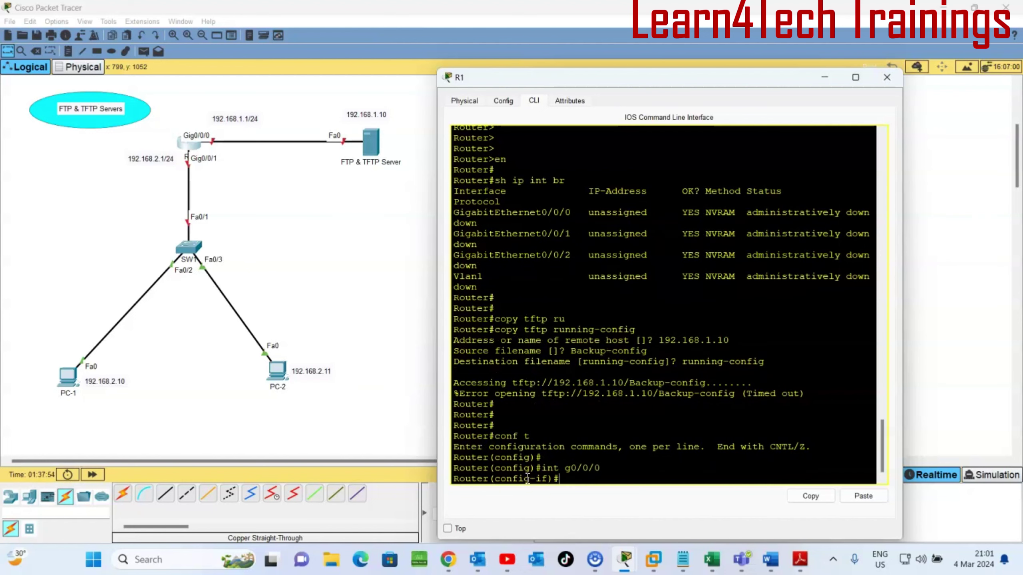
type("ip add")
key("Tab")
type("192.")
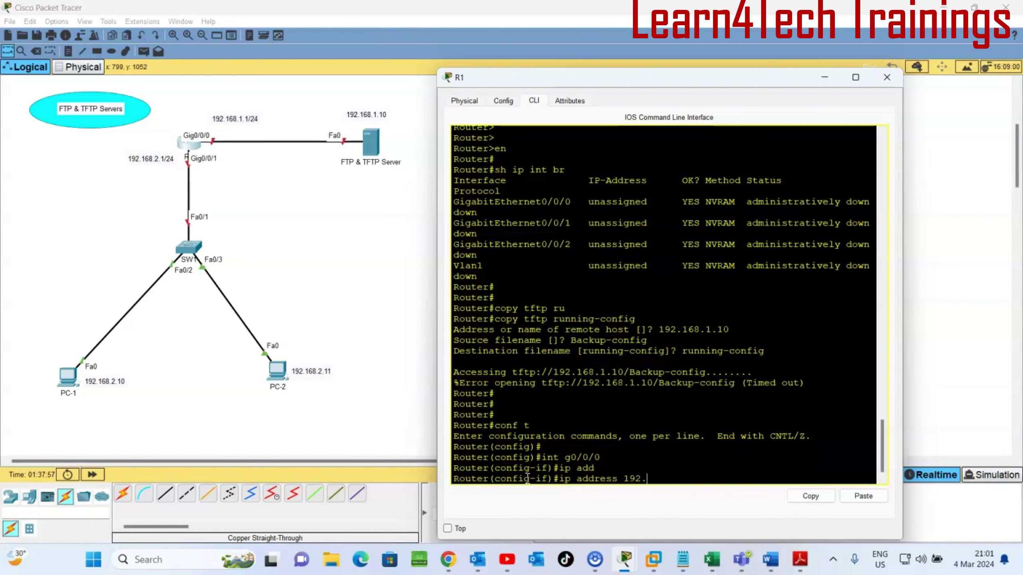
type("168.1.1 255.25")
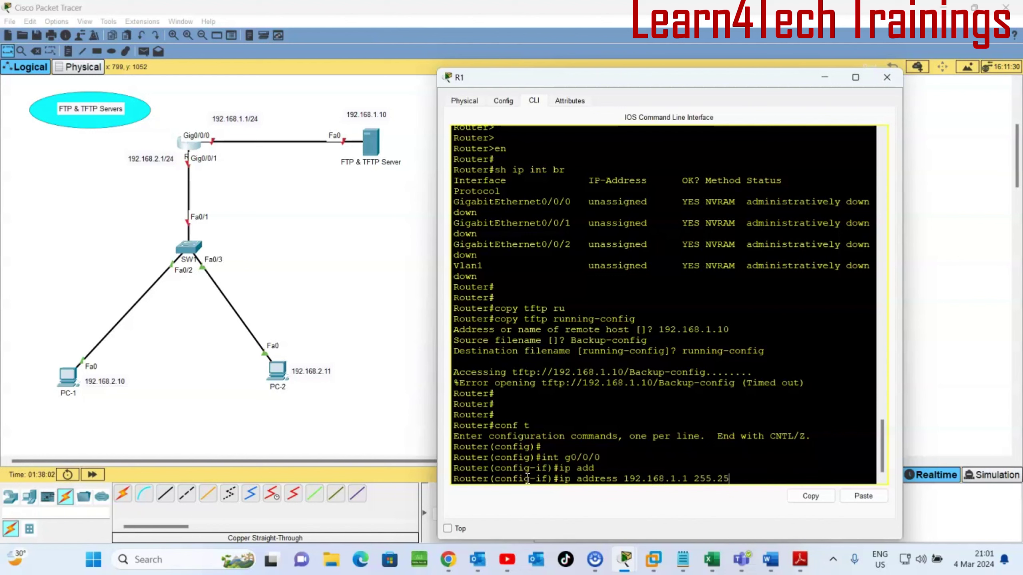
type("5.255")
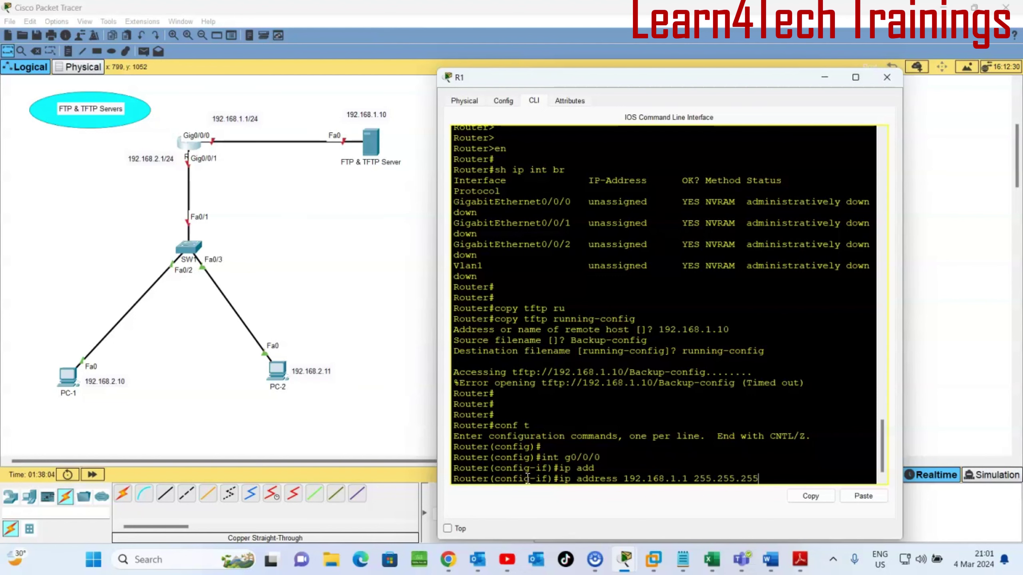
type(".0")
key("Return")
Enable the g0/0/0 interface with no shut and return to privileged EXEC mode.
type("no shut")
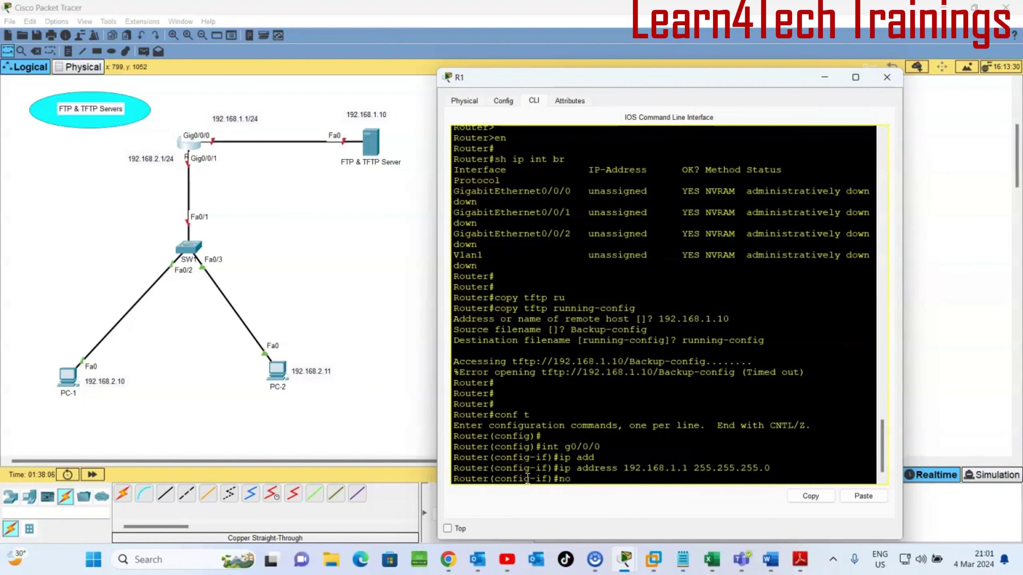
key("Return")
key("Return")
key("Return")
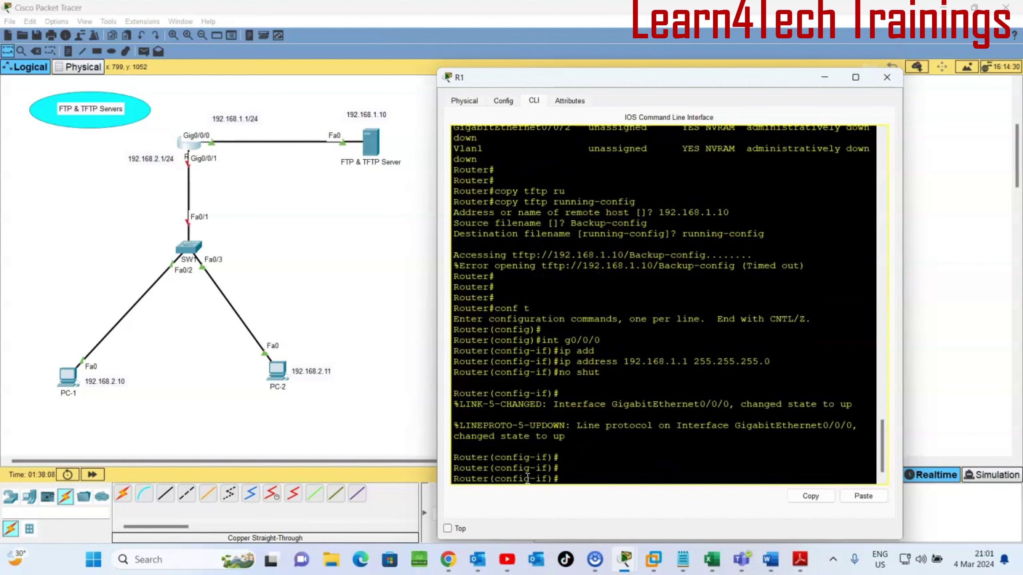
key("ctrl+z")
key("Return")
key("Return")
key("Return")
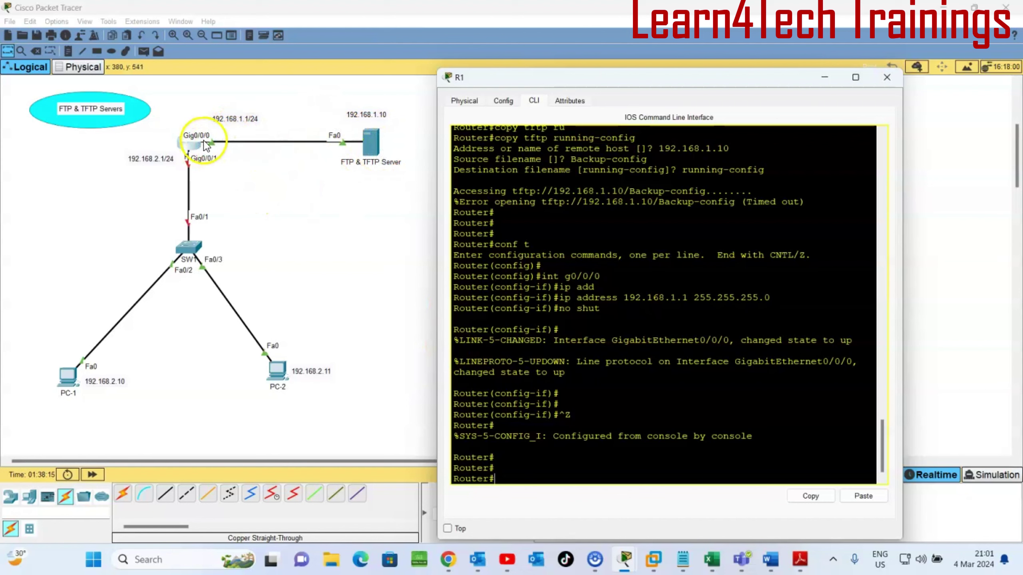
Restore the configuration with copy tftp running-config from host 192.168.1.10, using source filename Backup-config and destination filename running-config.
left_click(541, 473)
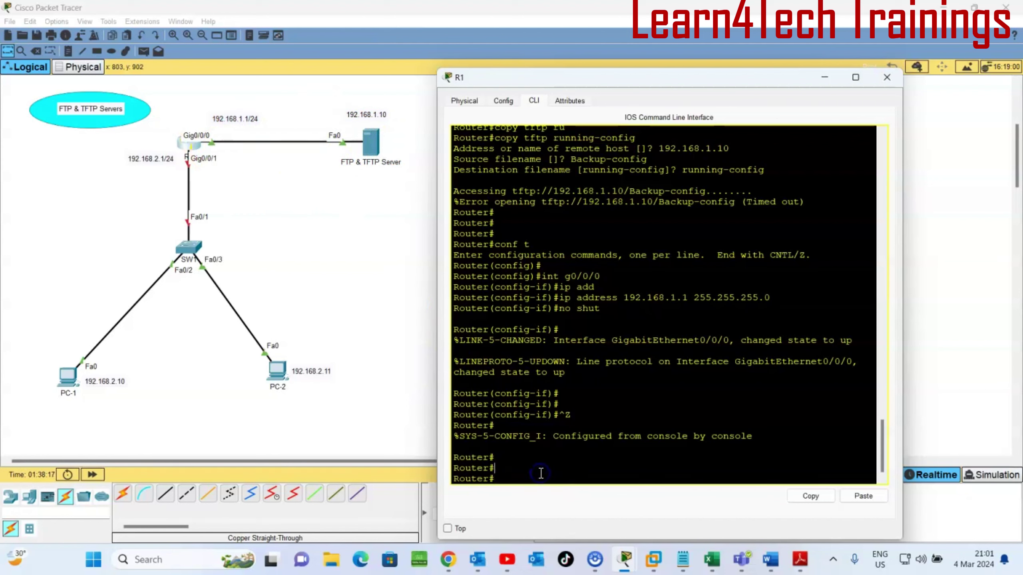
type("copy t")
key("Tab")
type("ru")
key("Tab")
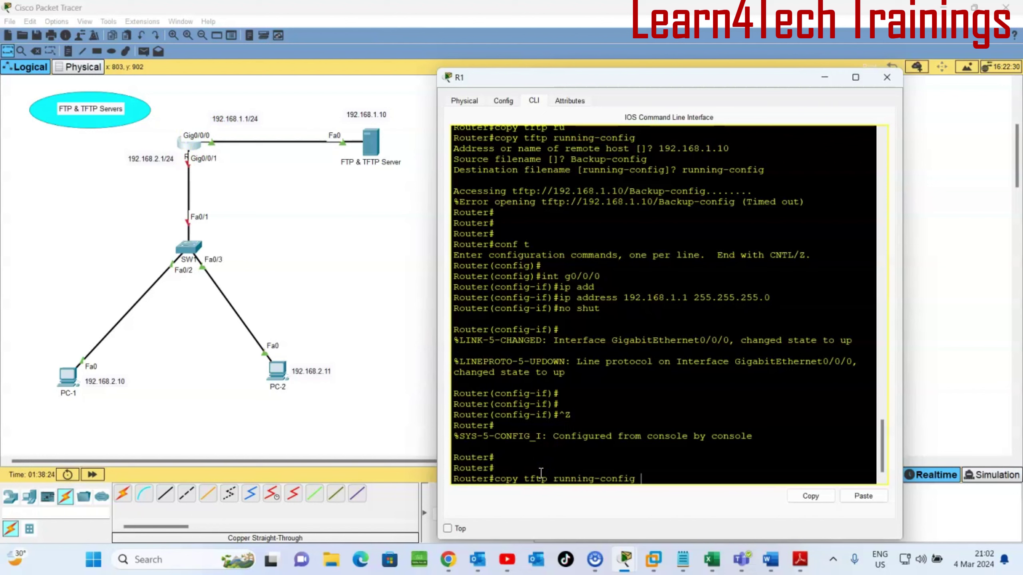
key("Return")
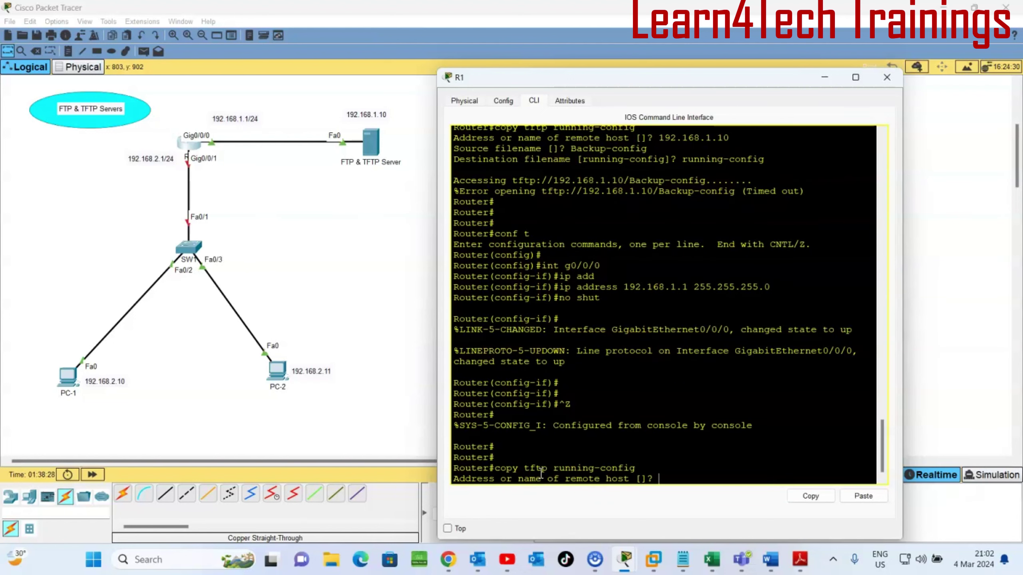
type("192.168.1.10")
key("Return")
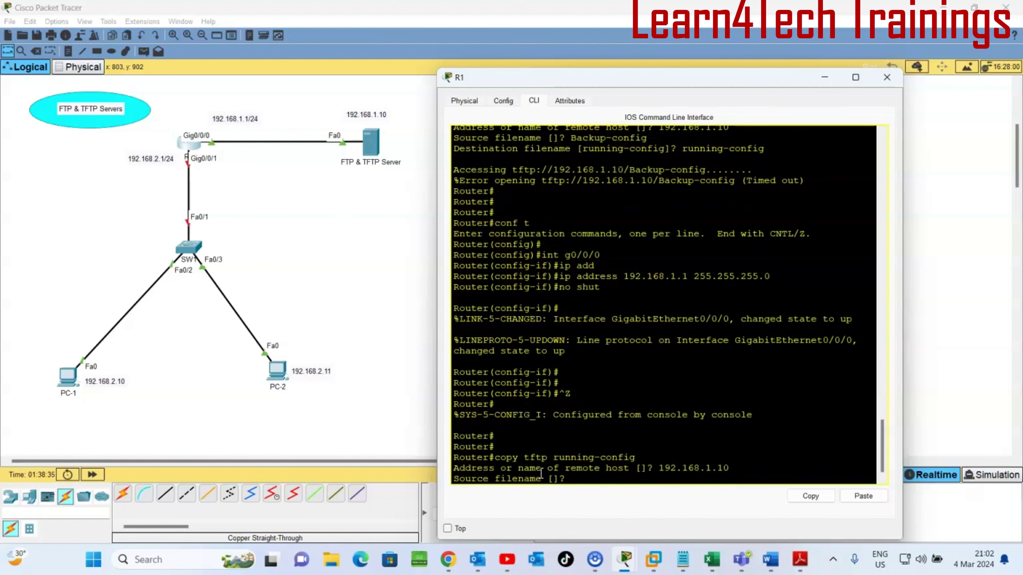
type("Backup-config")
key("Return")
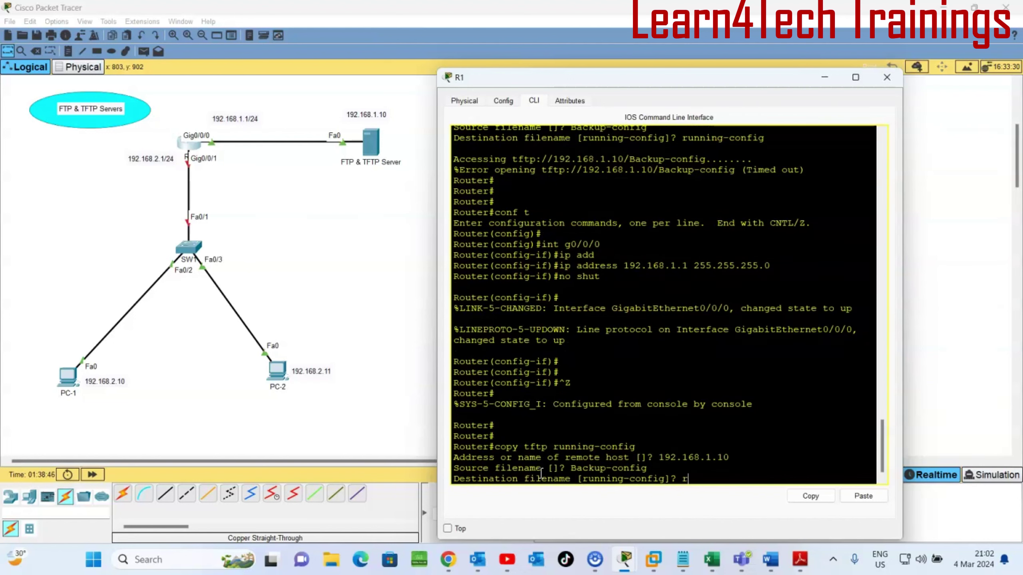
type("running-config")
key("Return")
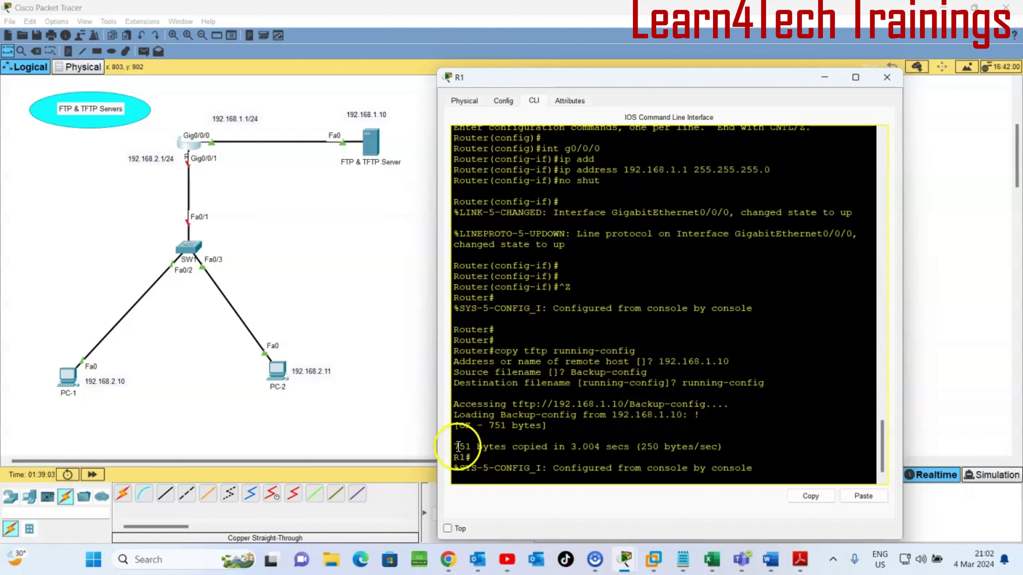
Examine the size of the transferred file and compare the router's prompt name before and after the restore.
left_click_drag(454, 446, 489, 446)
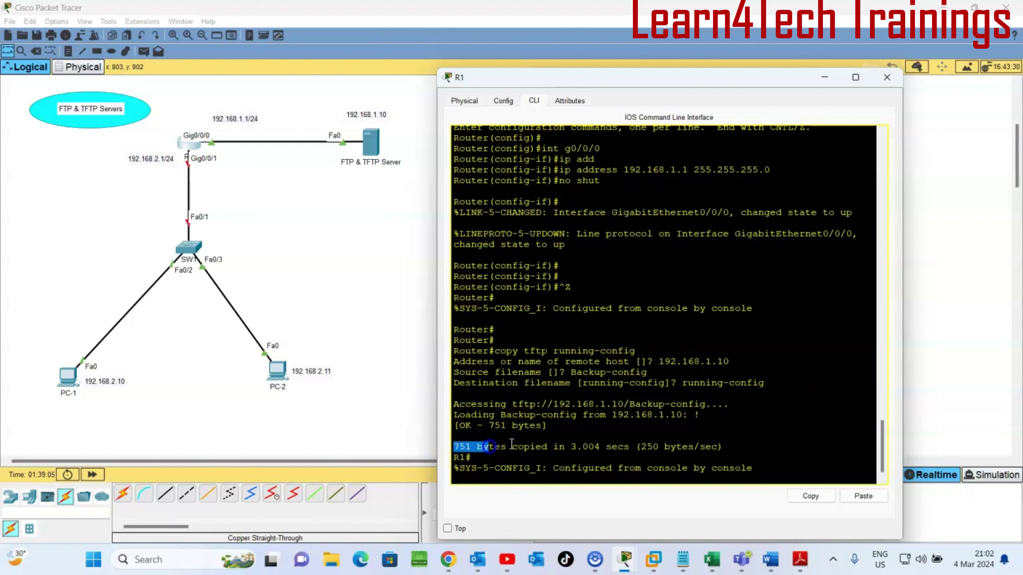
left_click(619, 442)
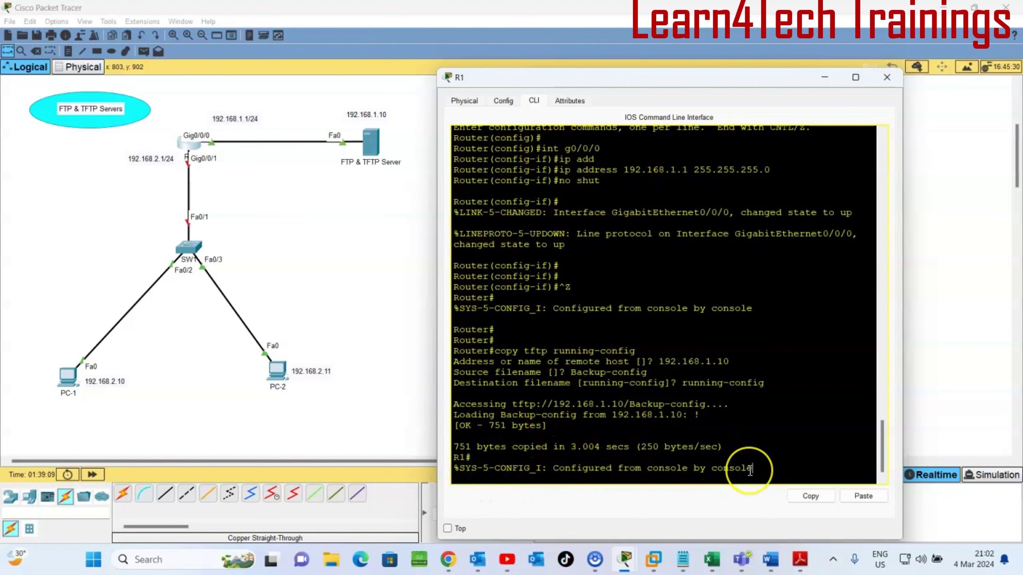
key("Return")
key("Return")
key("Return")
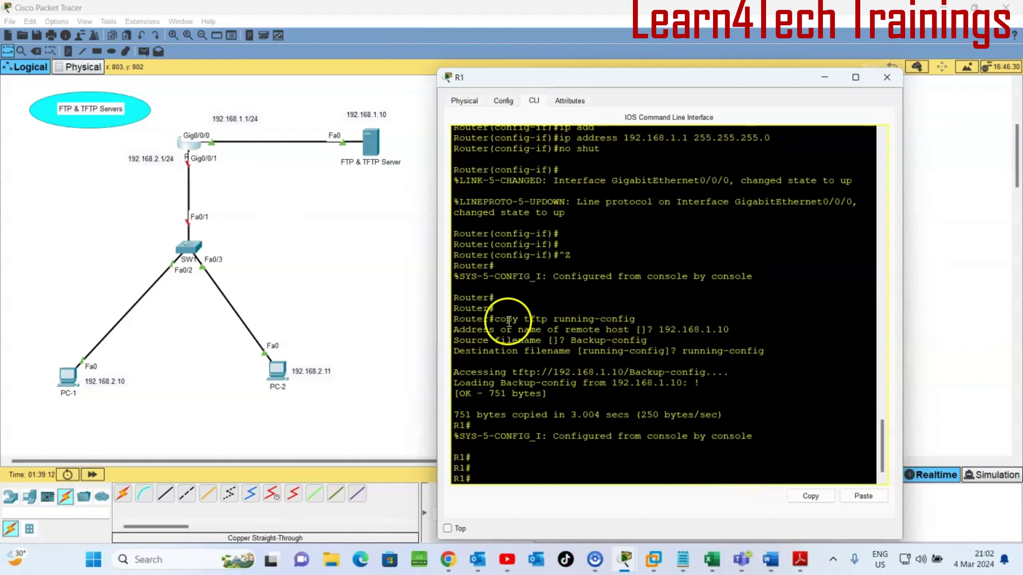
left_click_drag(454, 244, 492, 241)
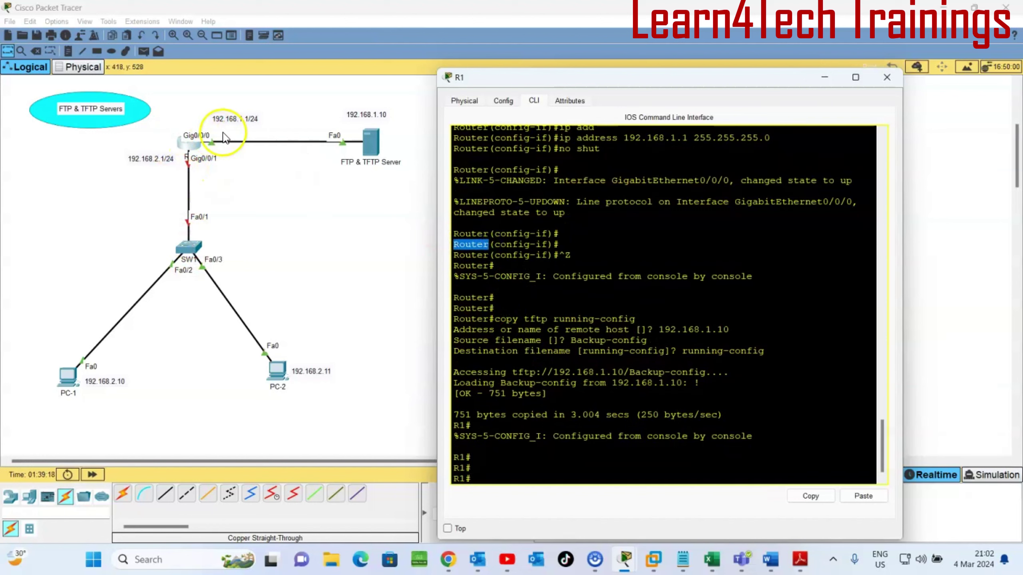
left_click_drag(467, 457, 452, 457)
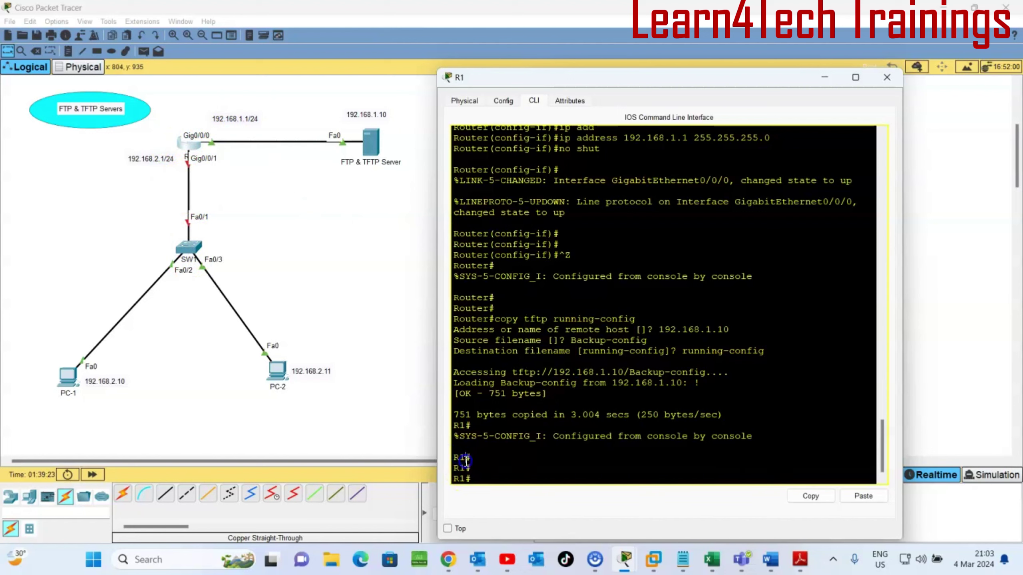
Exit R1's console session and re-enter privileged EXEC mode with the enable password.
left_click(497, 474)
key("Return")
type("exit")
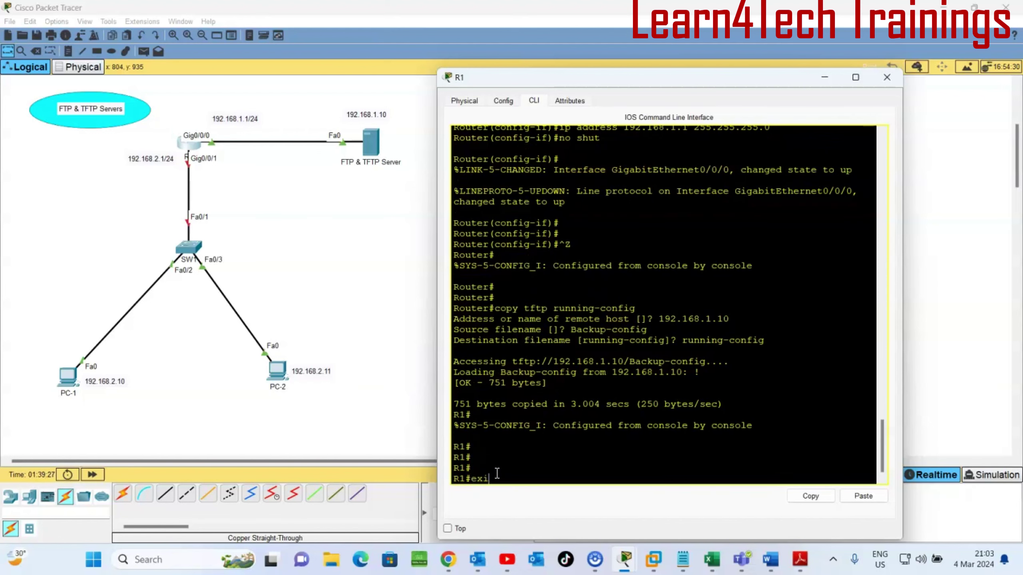
key("Return")
key("Return")
type("en")
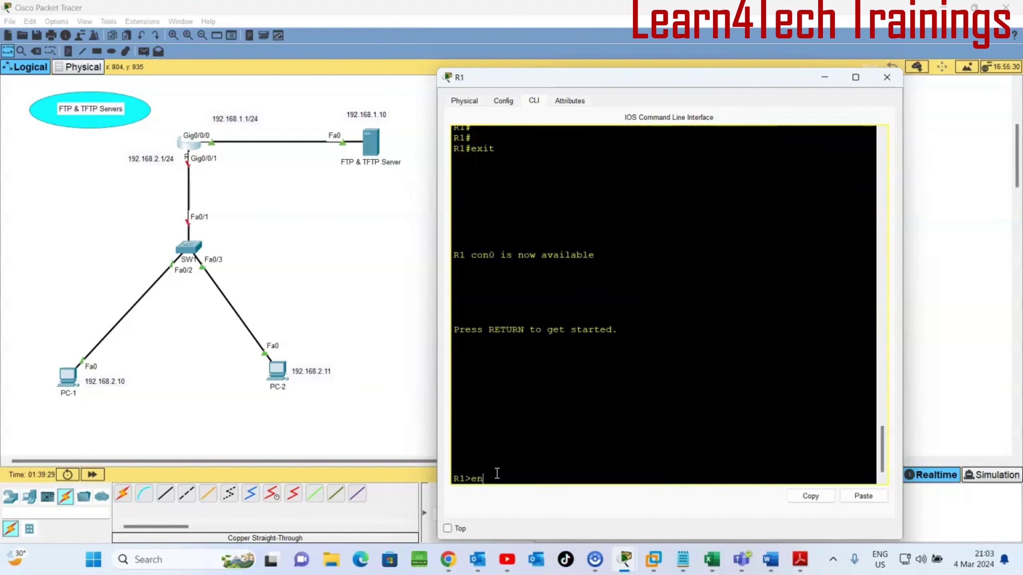
key("Return")
key("Return")
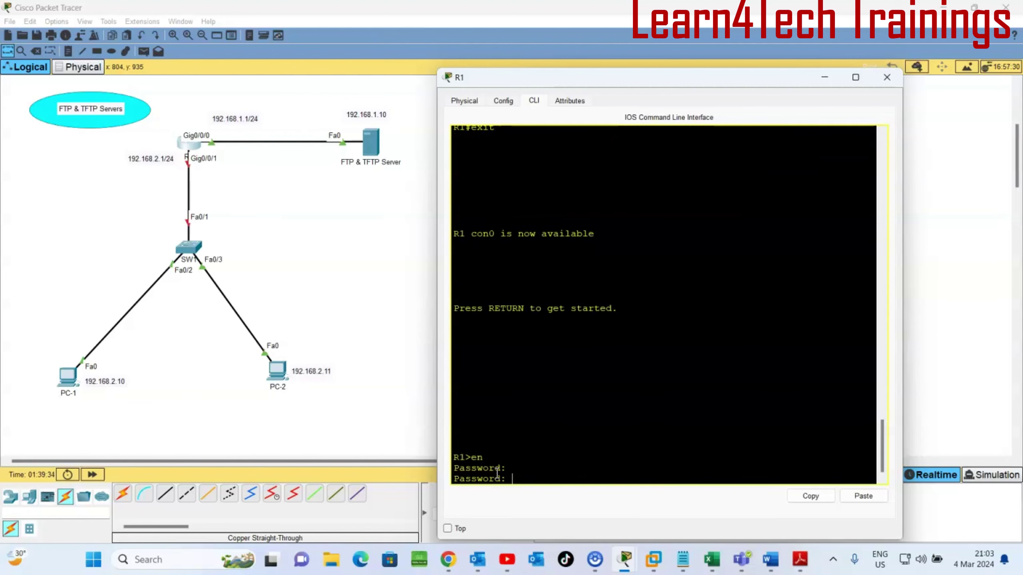
key("Return")
key("Return")
type("co")
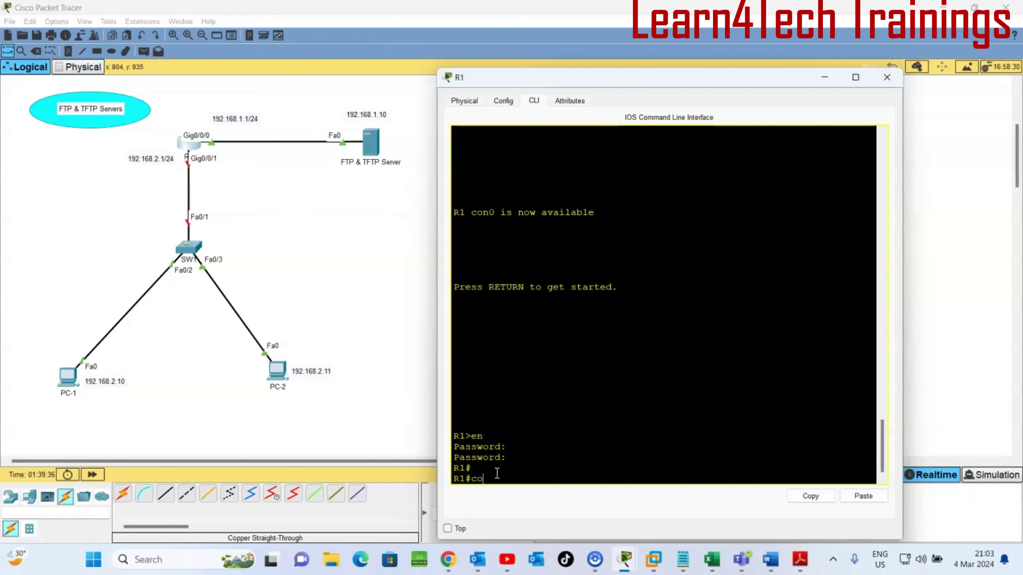
type("nf t")
key("Return")
key("Return")
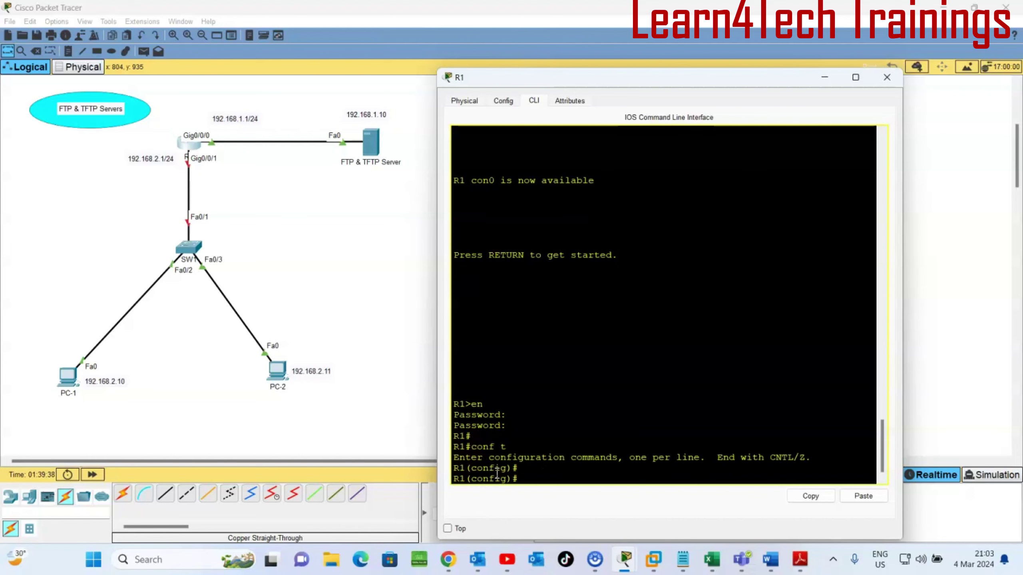
key("ctrl+z")
key("Return")
key("Return")
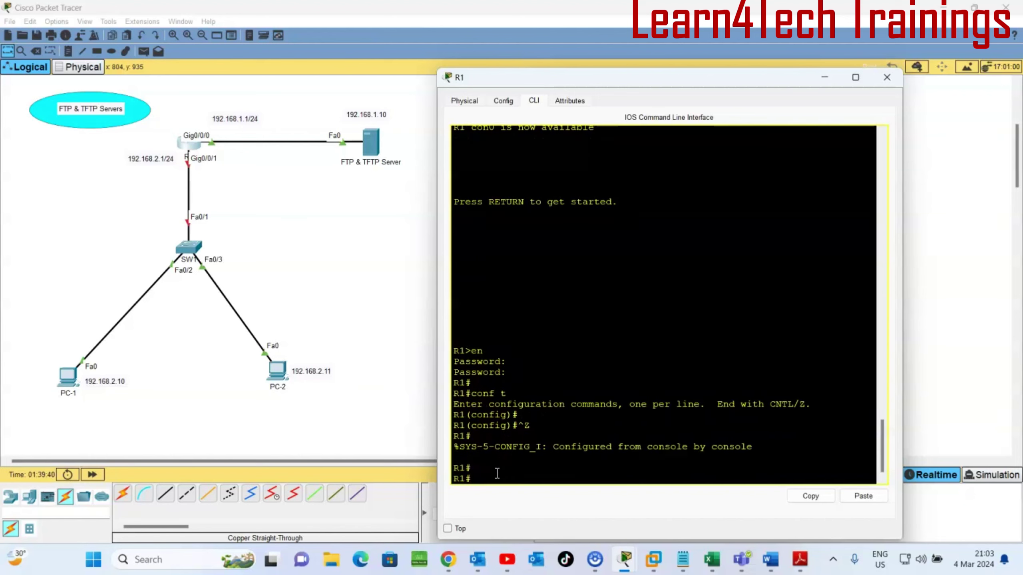
Display R1's interface summary with sh ip int br and examine the IP addresses of GigabitEthernet0/0/0 and GigabitEthernet0/0/1.
type("sh ip int br")
key("Return")
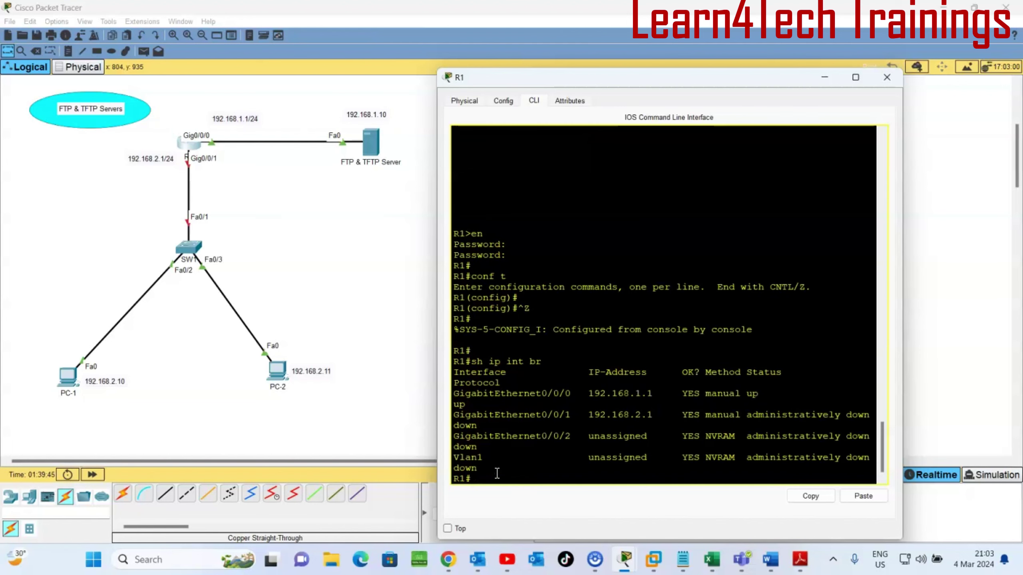
key("Return")
key("Return")
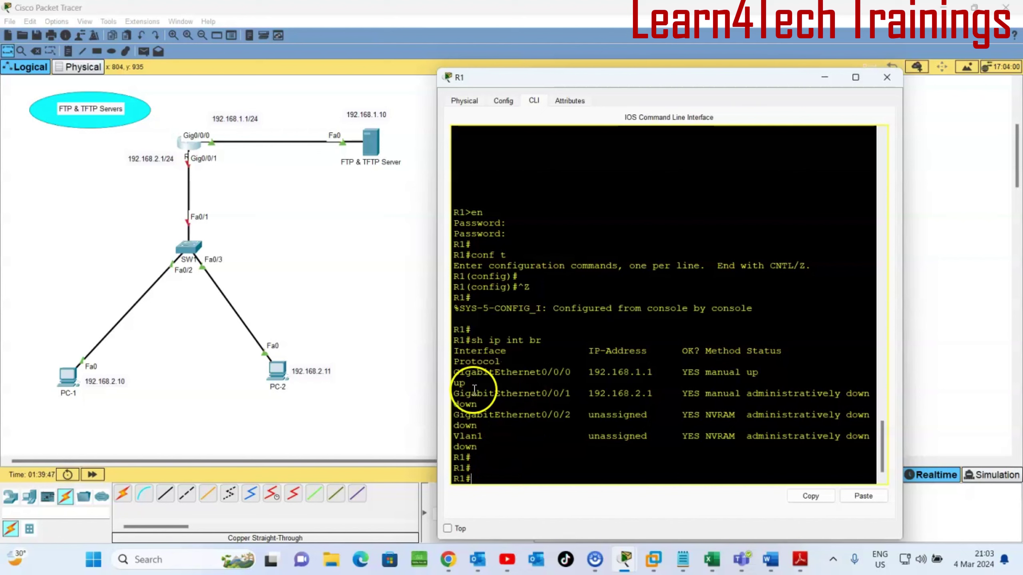
left_click_drag(579, 393, 685, 393)
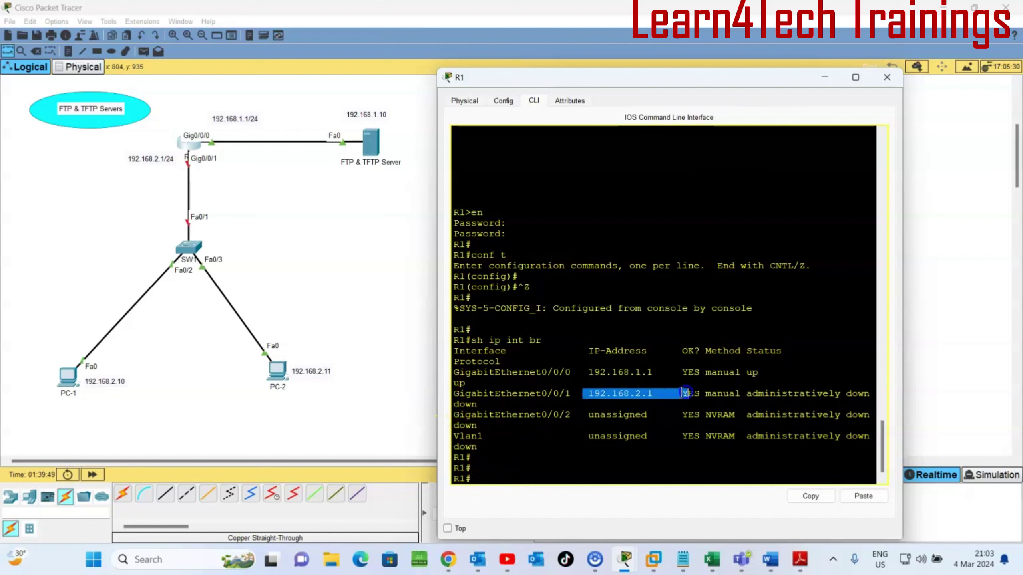
left_click_drag(577, 372, 683, 369)
left_click(518, 403)
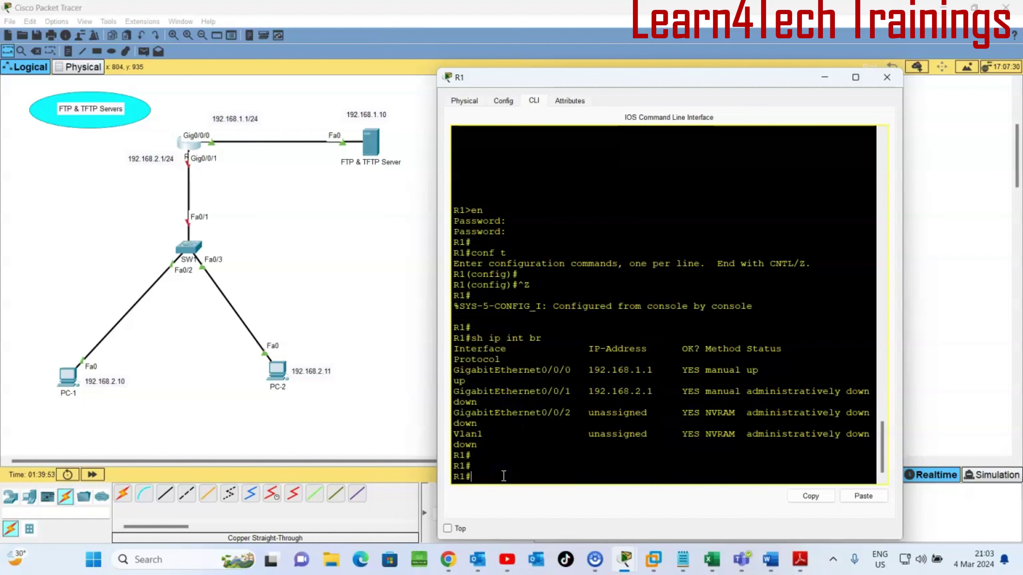
Enable R1's g0/0/1 interface with no shut and return to privileged EXEC mode.
type("conf t")
key("Return")
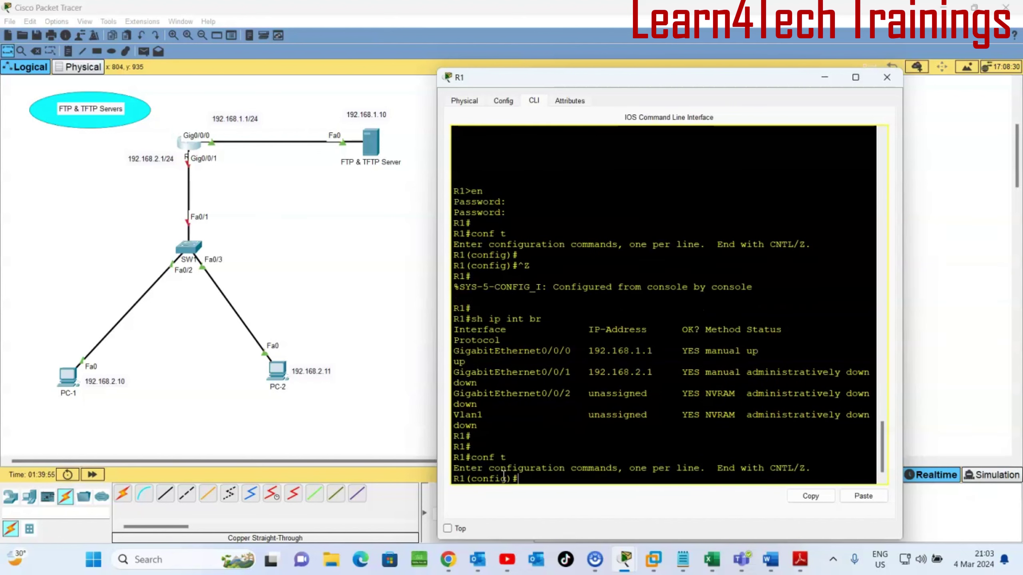
key("Return")
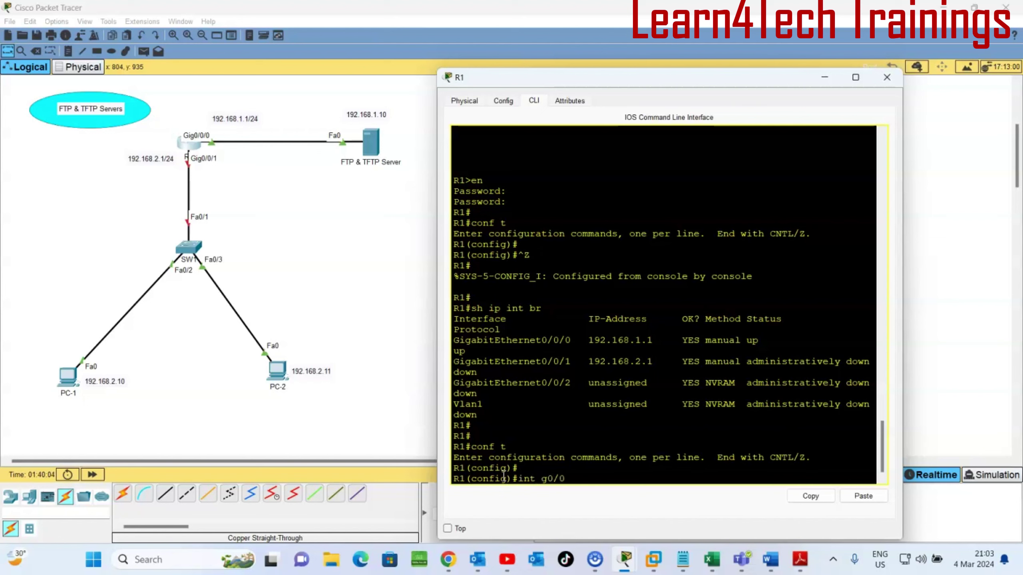
type("1")
key("Return")
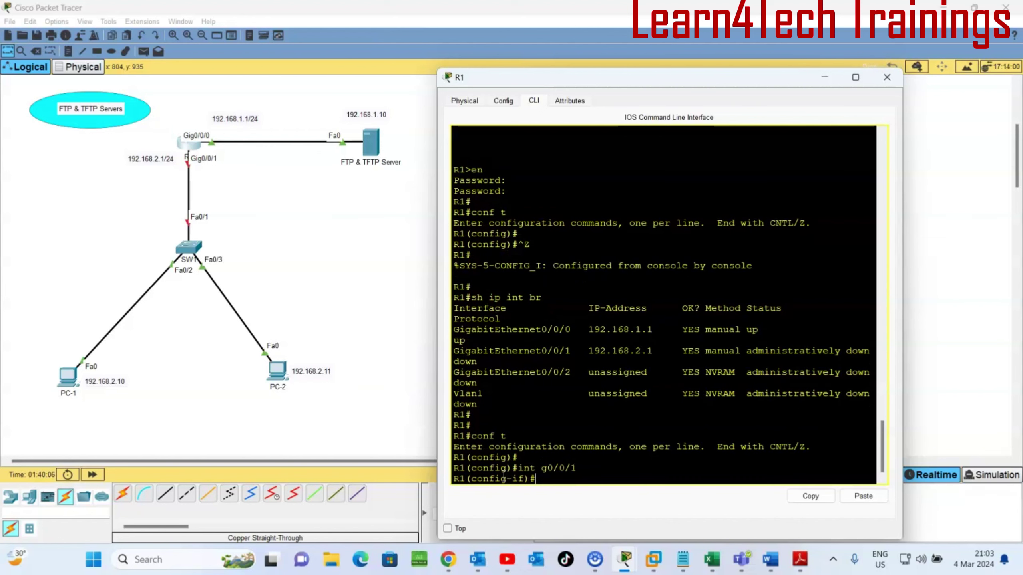
type("no shut")
key("Return")
key("Return")
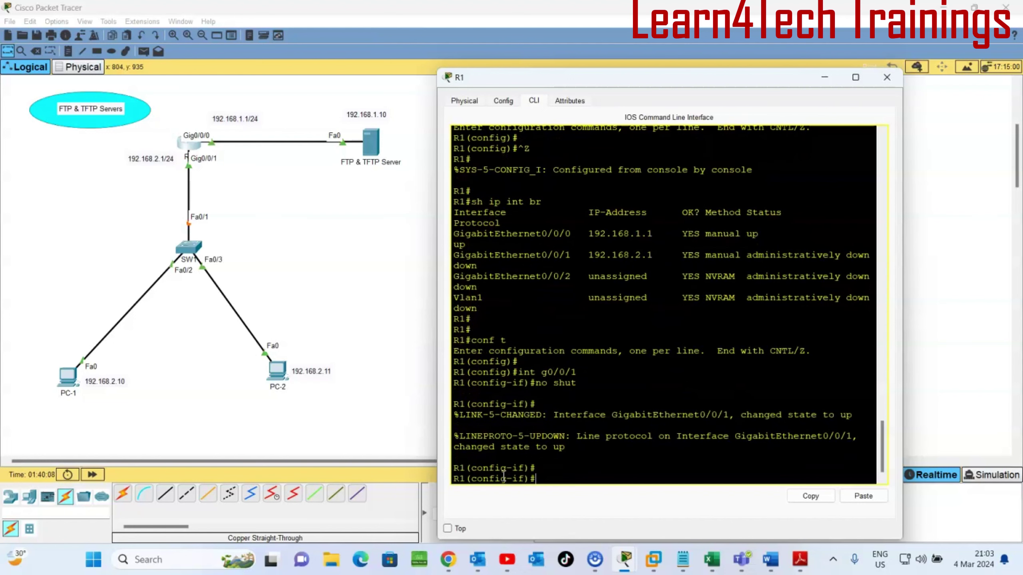
key("ctrl+z")
key("Return")
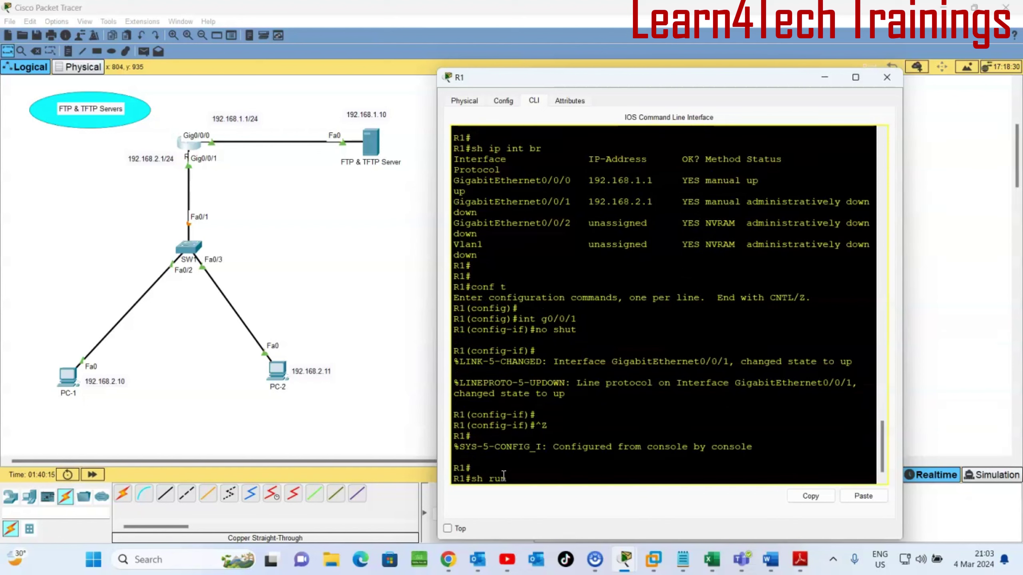
Display R1's running configuration with sh run and examine the restored hostname and enable password lines.
key("Return")
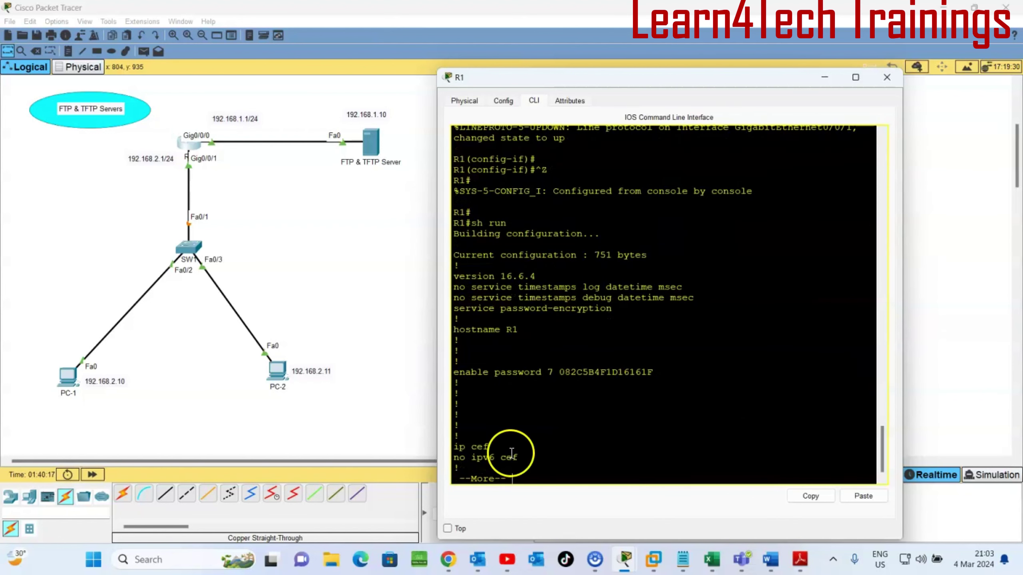
key("Return")
key("Return")
key("Return")
key("Return")
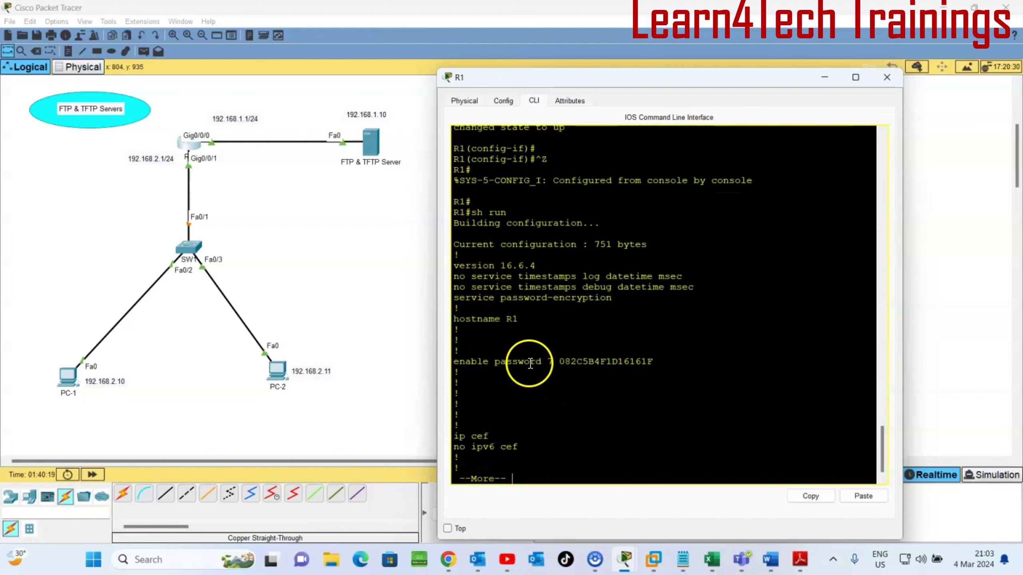
left_click(509, 287)
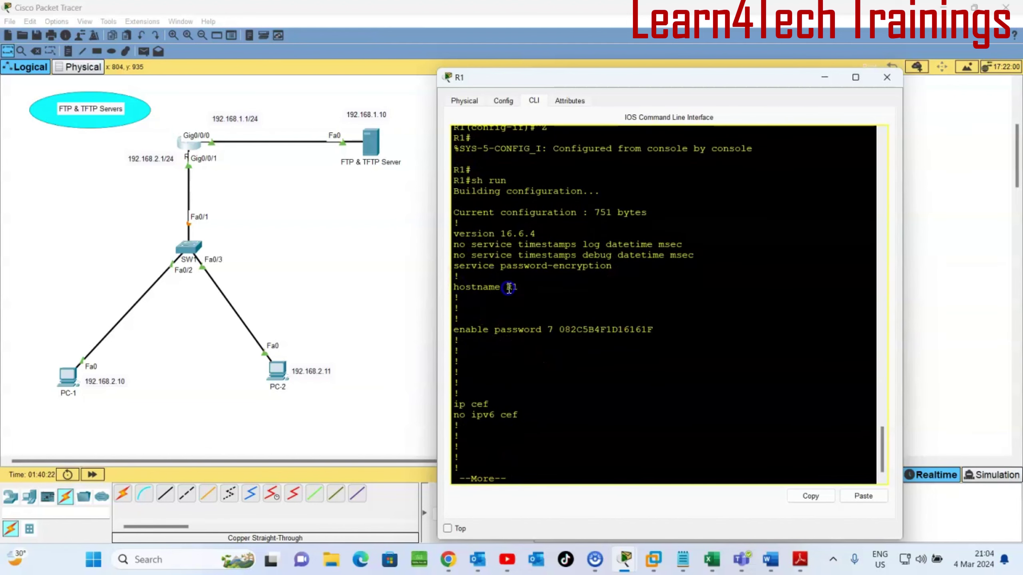
left_click(583, 330)
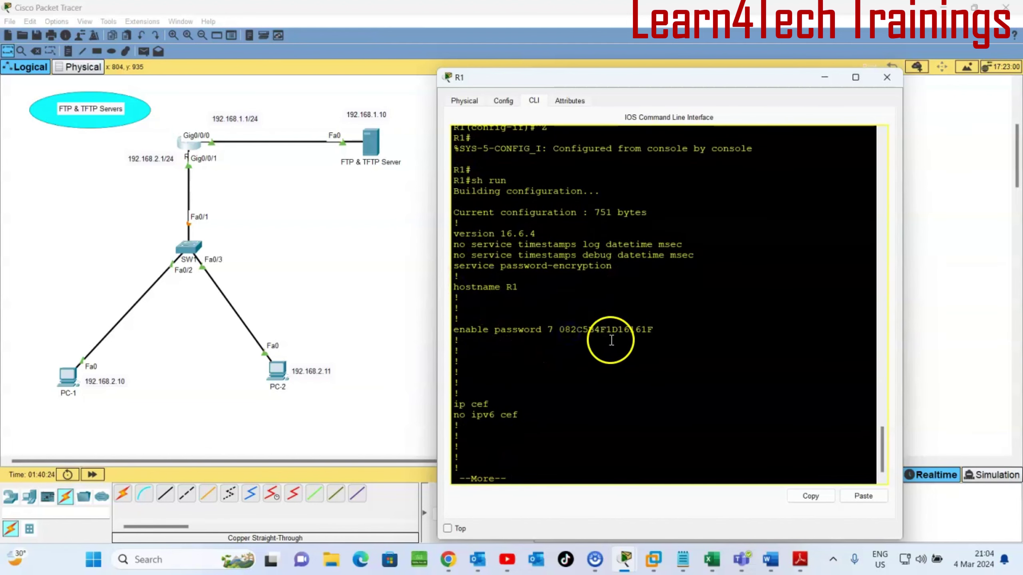
Advance through the running configuration and examine the no ip domain-lookup line and the IP addresses of GigabitEthernet0/0/0 and GigabitEthernet0/0/1.
key("Return")
key("Return")
key("Return")
key("Return")
key("Return")
key("Return")
key("Return")
key("Return")
key("Return")
key("Return")
key("Return")
key("Return")
key("Return")
key("Return")
key("Return")
key("Return")
key("Return")
key("Return")
key("Return")
key("Return")
key("Return")
key("Return")
key("Return")
key("Return")
key("Return")
key("Return")
key("Return")
key("Return")
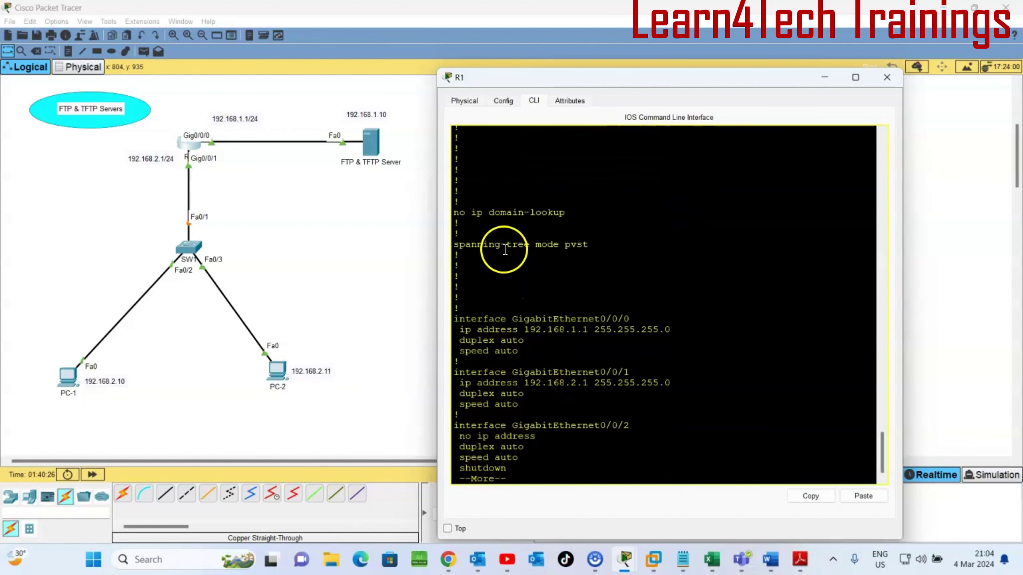
left_click(553, 212)
key("Return")
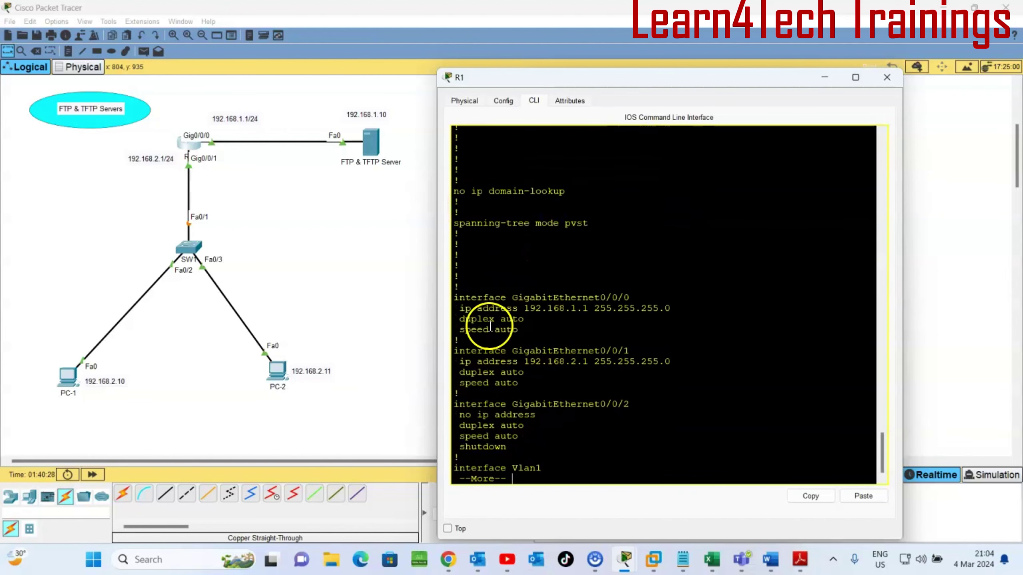
left_click(536, 360)
triple_click(499, 308)
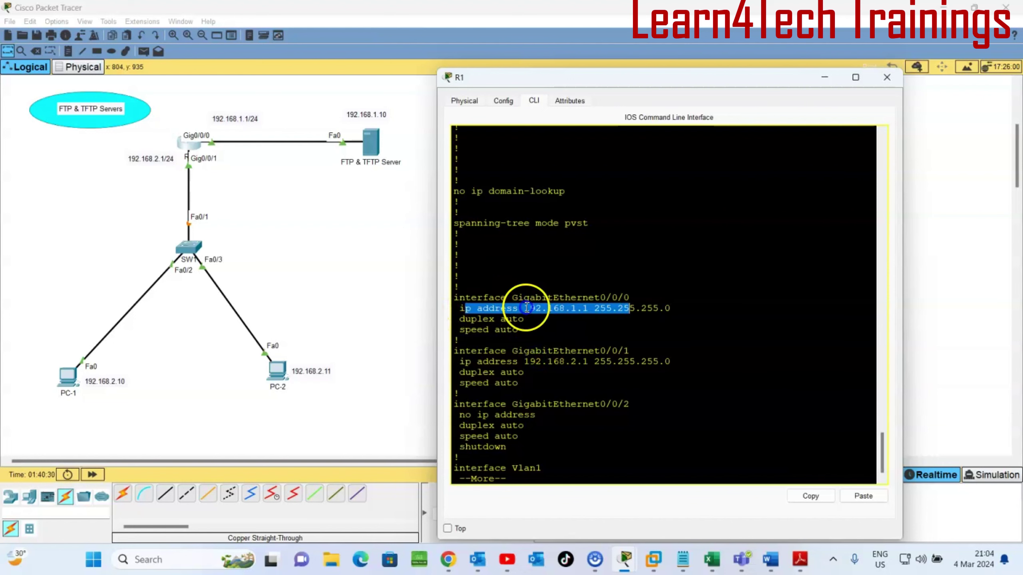
left_click_drag(450, 361, 539, 389)
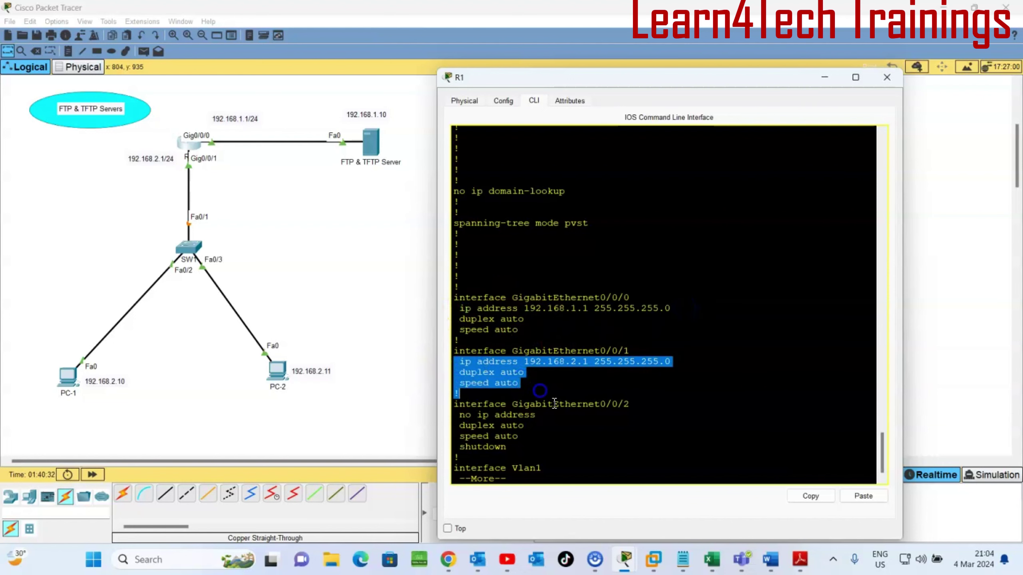
Continue the running configuration output past the Vlan1 interface to the ip classless and ip flow-export lines.
key("Return")
key("Return")
key("Return")
key("Return")
key("Return")
key("Return")
key("Return")
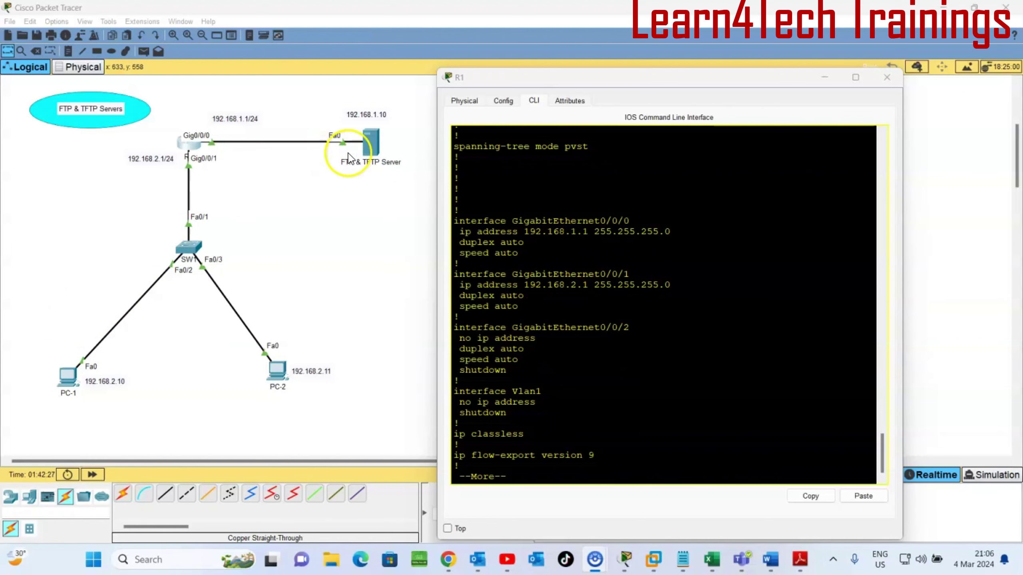
left_click(369, 163)
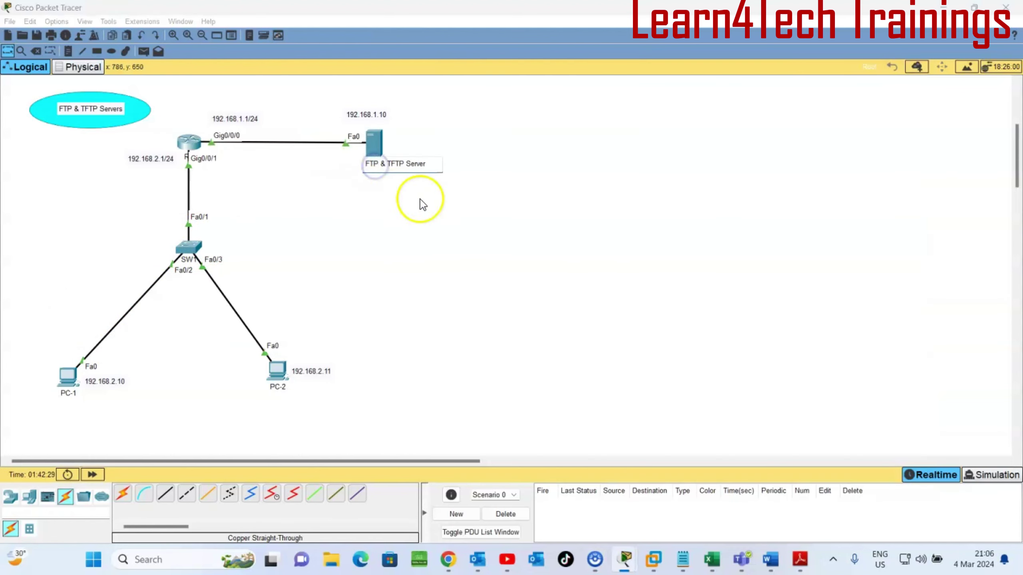